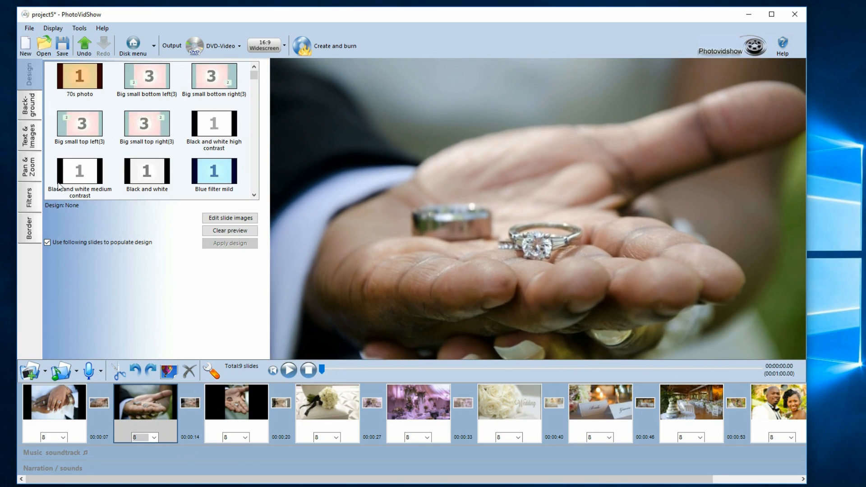
Add the text "This is some text" over the upper part of the photo on the second slide
click(28, 138)
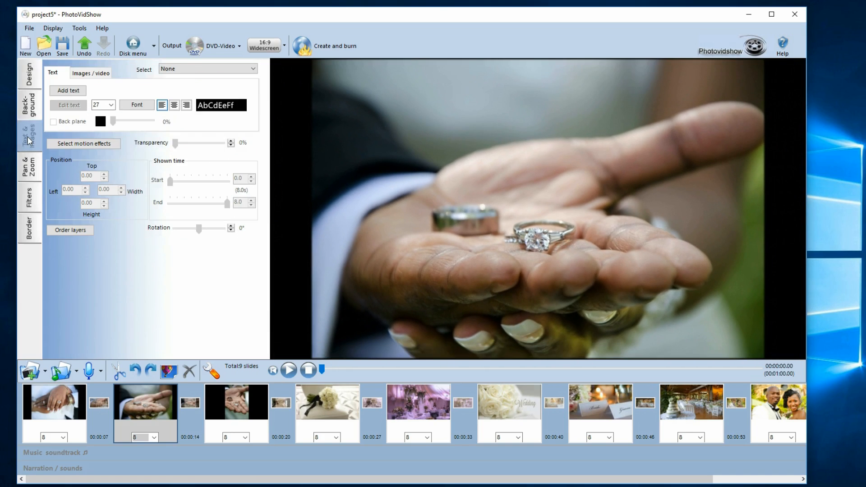
right_click(142, 395)
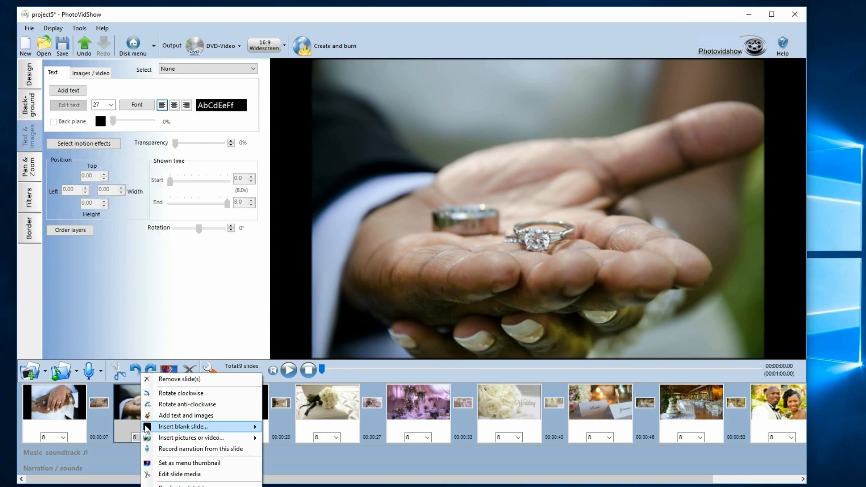
click(168, 417)
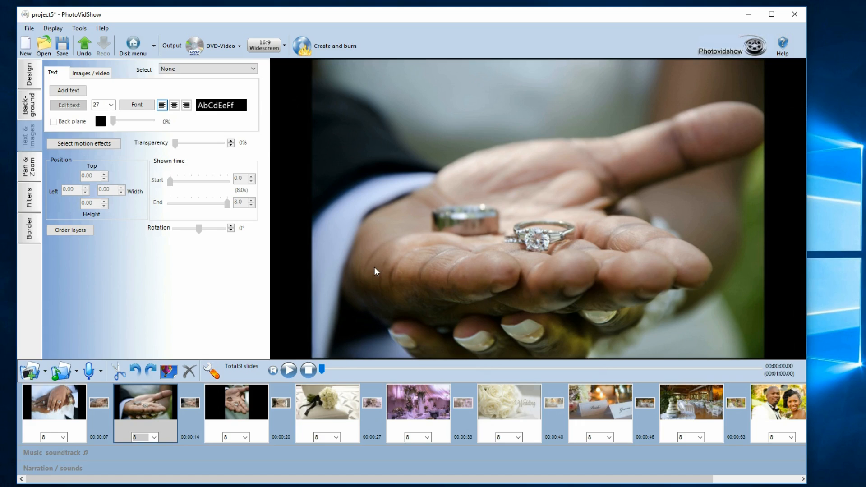
click(394, 101)
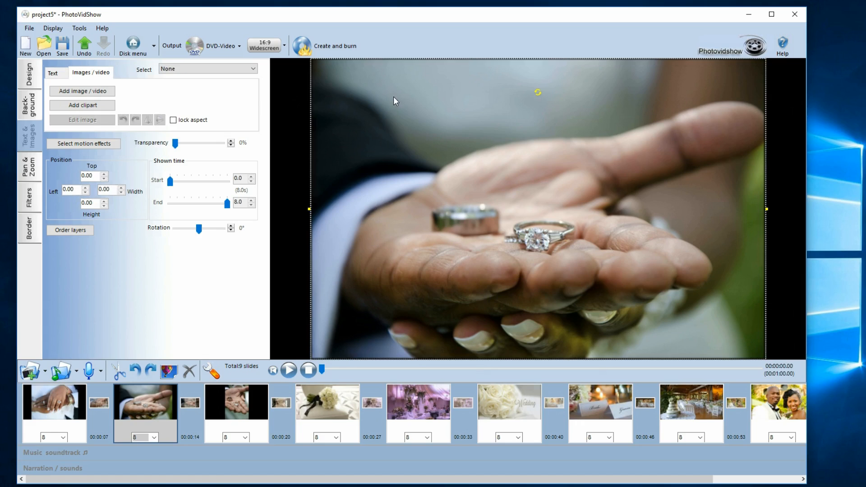
text(T)
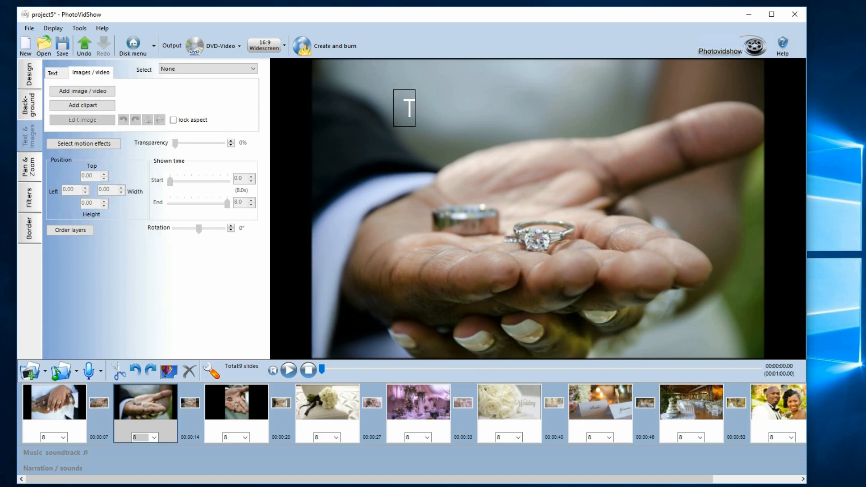
text(his i)
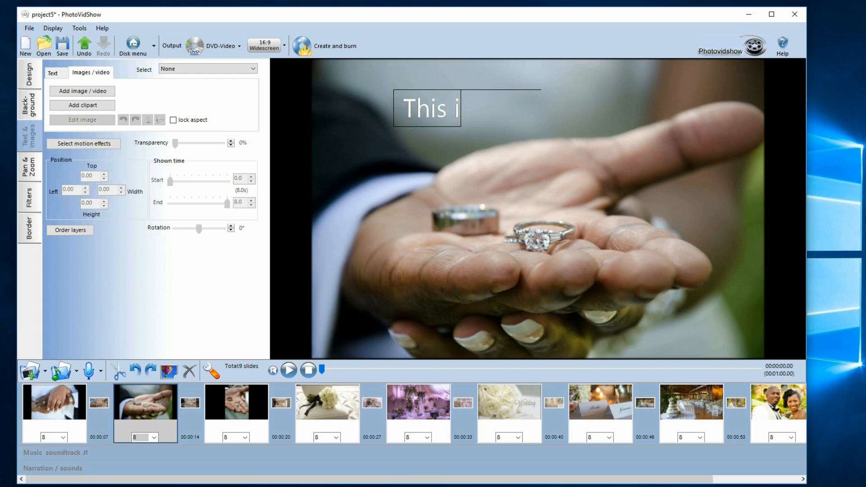
text(s some text)
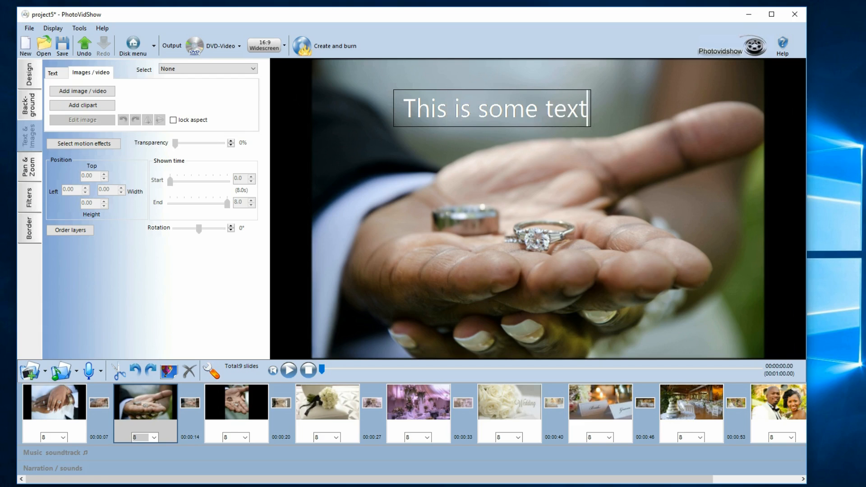
click(676, 159)
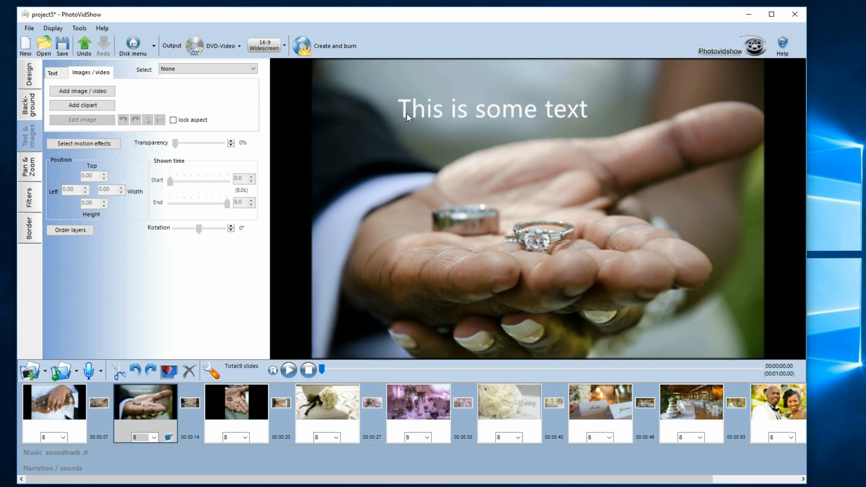
Move the caption slightly lower on the photo and enlarge it to font size 39
click(459, 118)
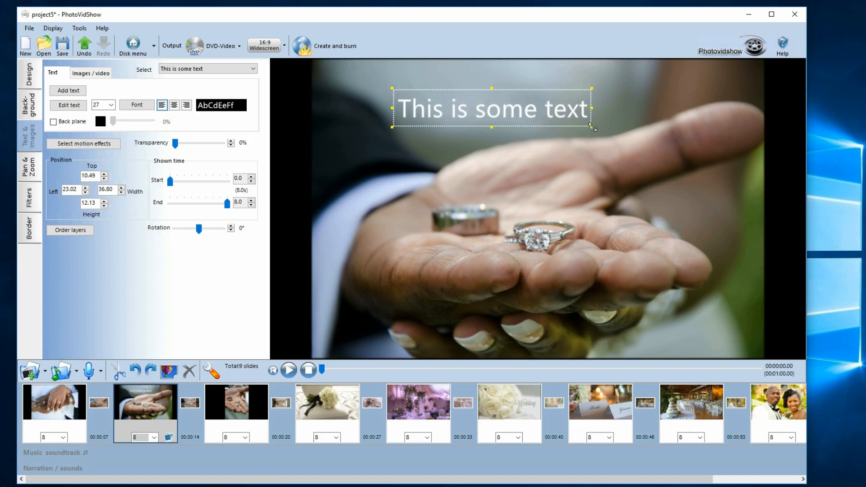
mouse_move(591, 127)
mouse_down()
mouse_move(661, 145)
mouse_move(553, 122)
mouse_move(578, 125)
mouse_up()
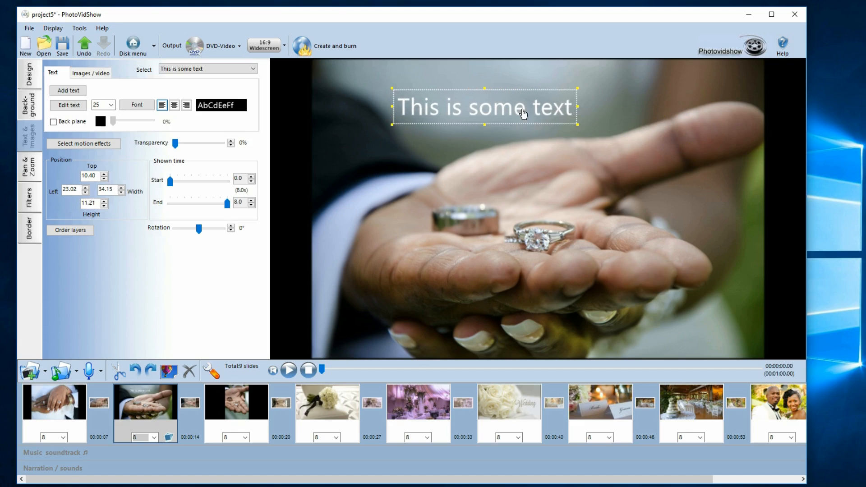
drag(523, 115, 534, 137)
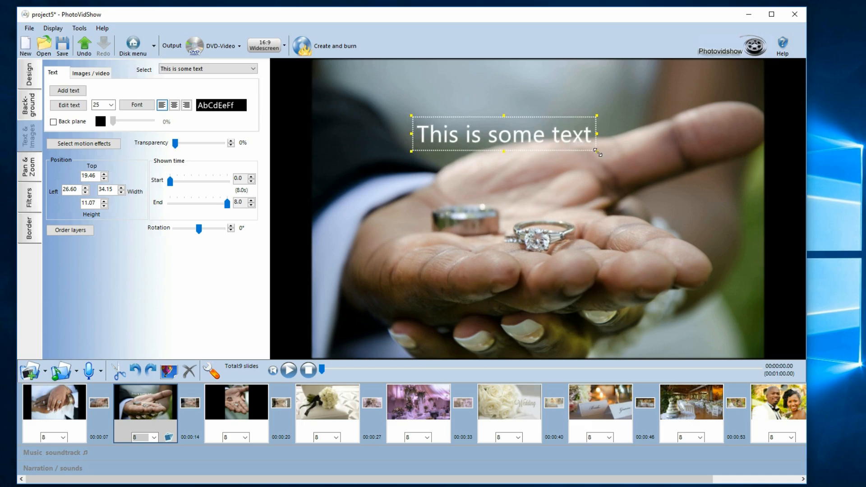
drag(595, 150, 700, 170)
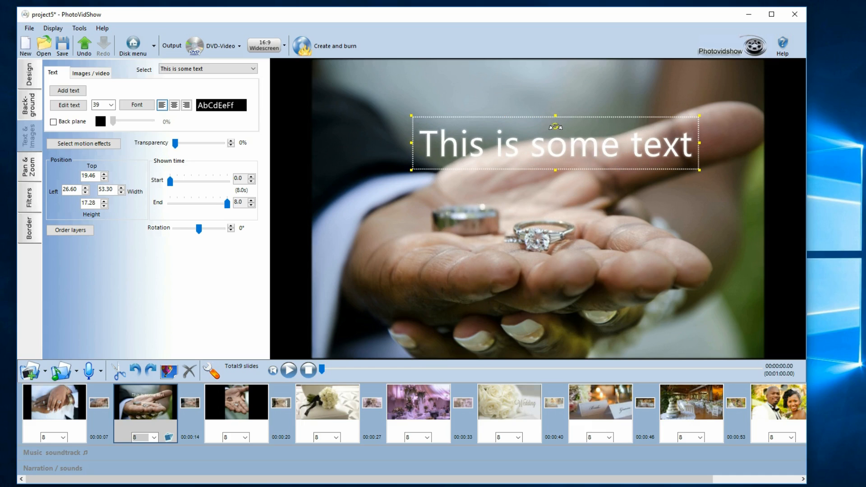
Shift the caption to about 17.8 left and 27.7 top, tilting it slightly and resetting its rotation to 0°
drag(555, 127, 508, 151)
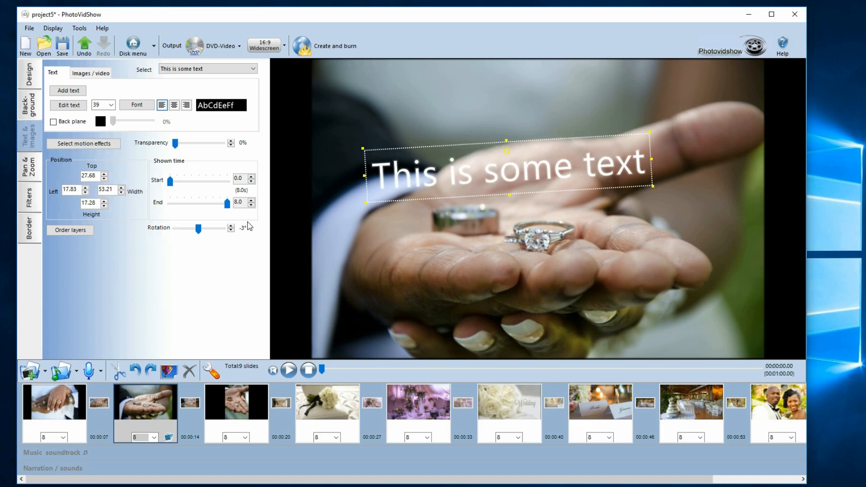
click(231, 229)
click(231, 228)
click(441, 242)
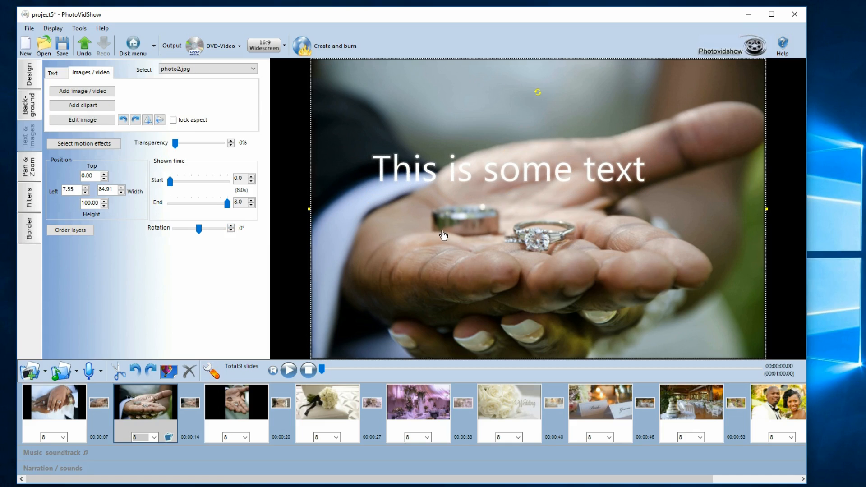
Replace the caption's wording with "Our rings"
click(475, 175)
double_click(464, 172)
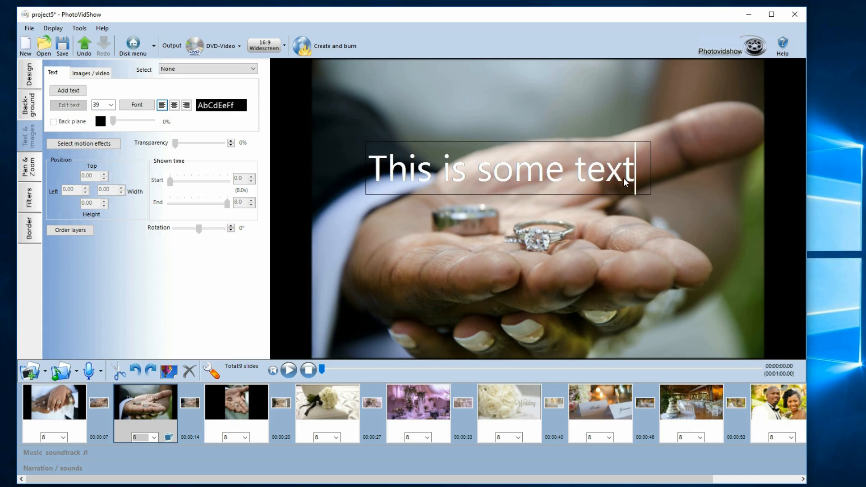
key(BackSpace)
key(BackSpace)
key(BackSpace)
key(BackSpace)
key(BackSpace)
key(BackSpace)
key(BackSpace)
key(BackSpace)
key(BackSpace)
key(BackSpace)
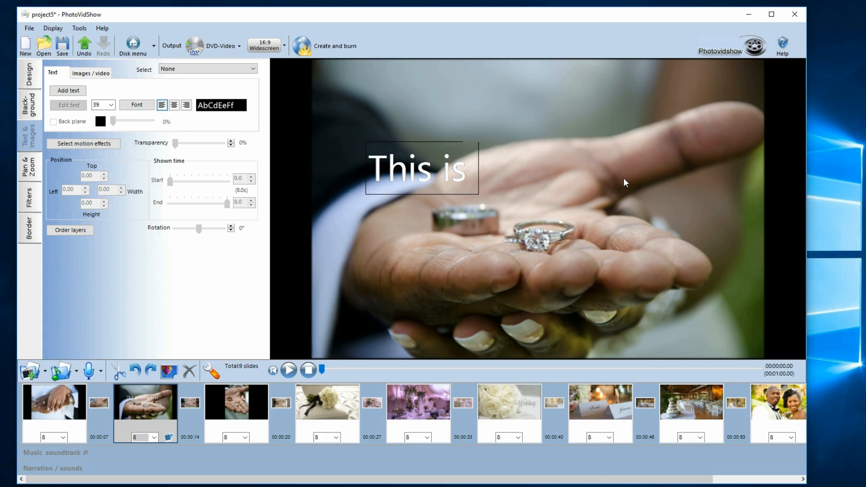
key(BackSpace)
key(BackSpace)
key(BackSpace)
key(BackSpace)
key(BackSpace)
key(BackSpace)
key(BackSpace)
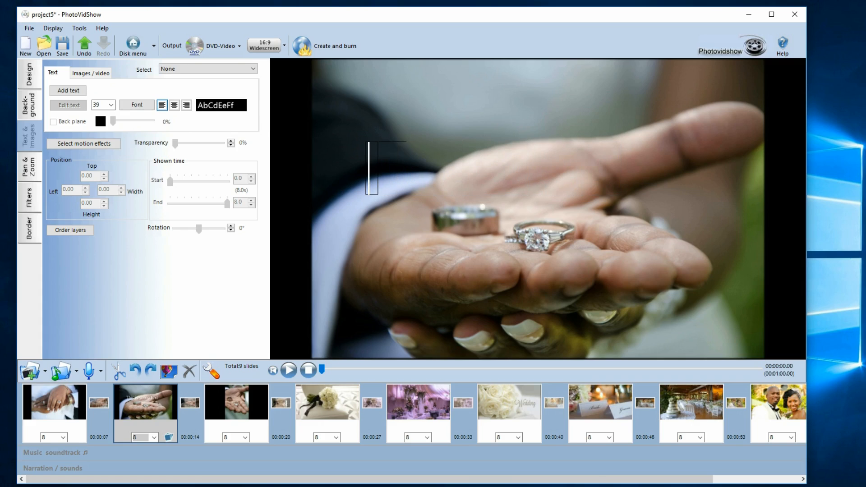
text(Our rings)
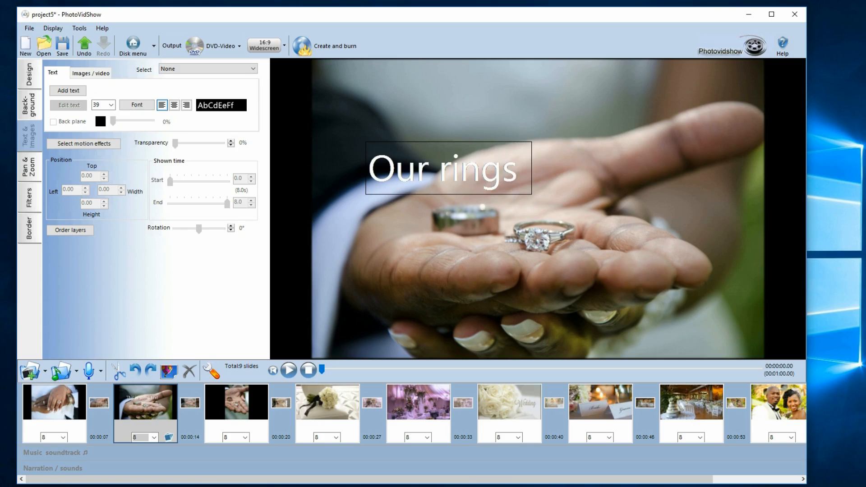
click(550, 121)
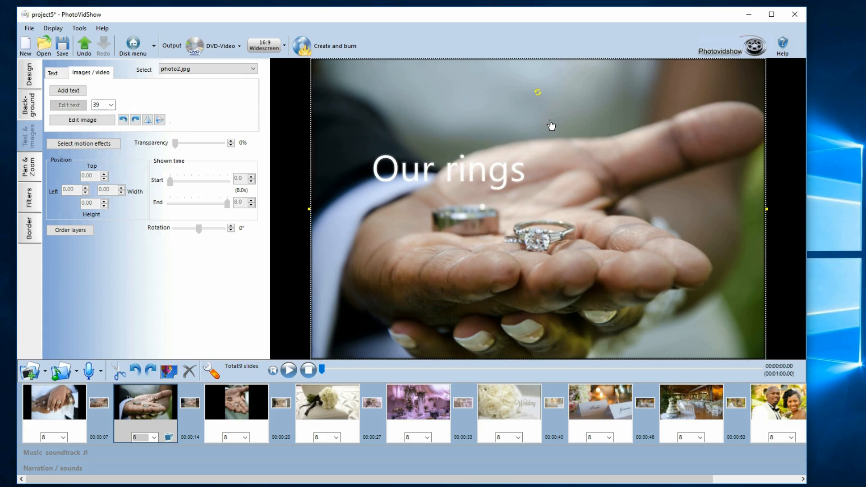
Select the "Our rings" caption and open its text for editing
click(468, 176)
click(486, 113)
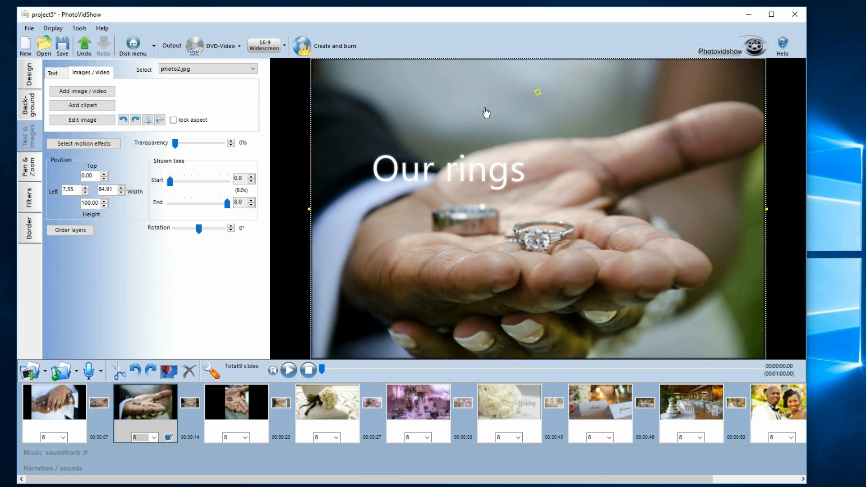
click(466, 176)
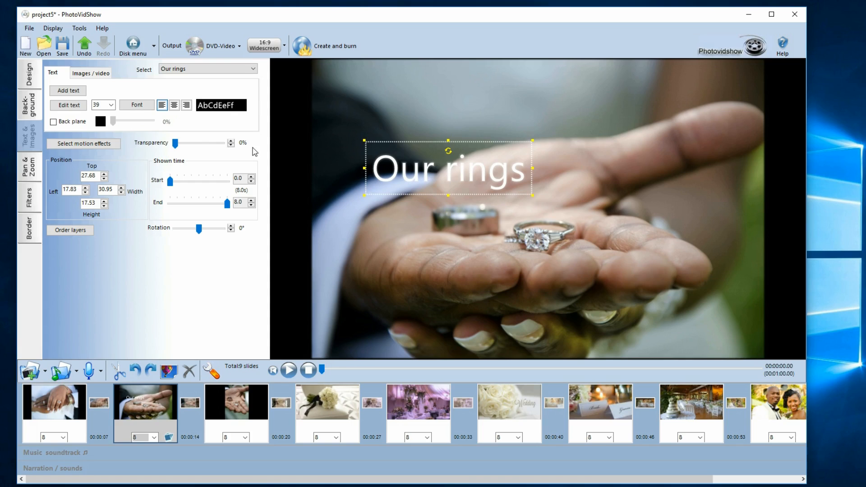
click(68, 105)
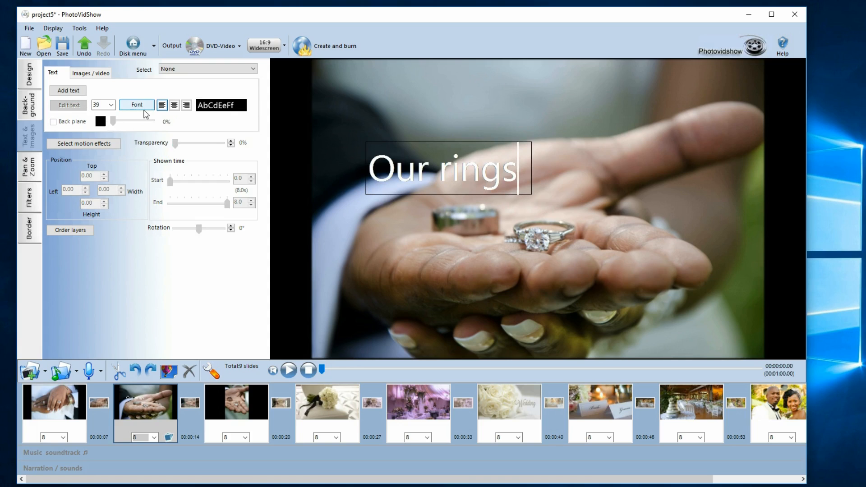
click(465, 126)
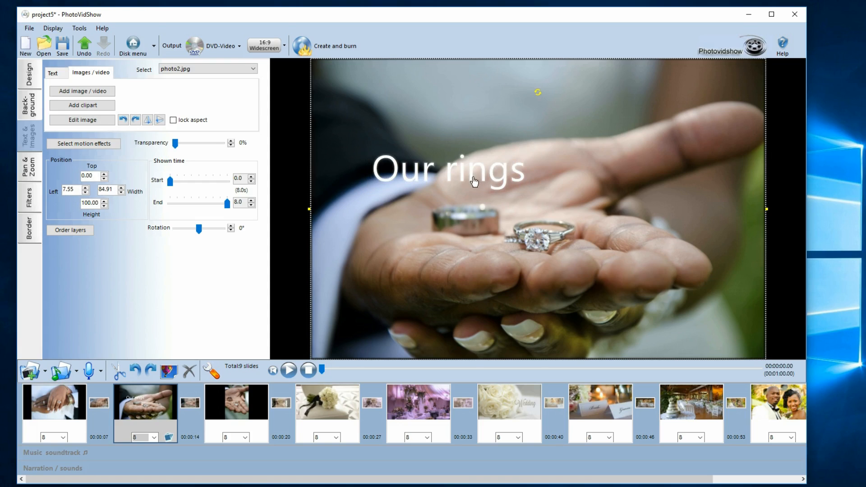
Move the "Our rings" caption up over the dark corner of the photo, to about 12.8 left and 8.7 top
drag(474, 182, 445, 122)
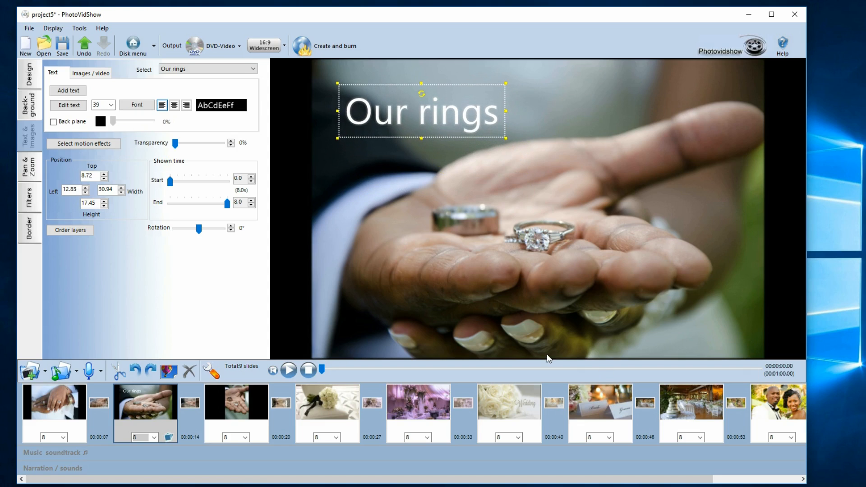
click(676, 187)
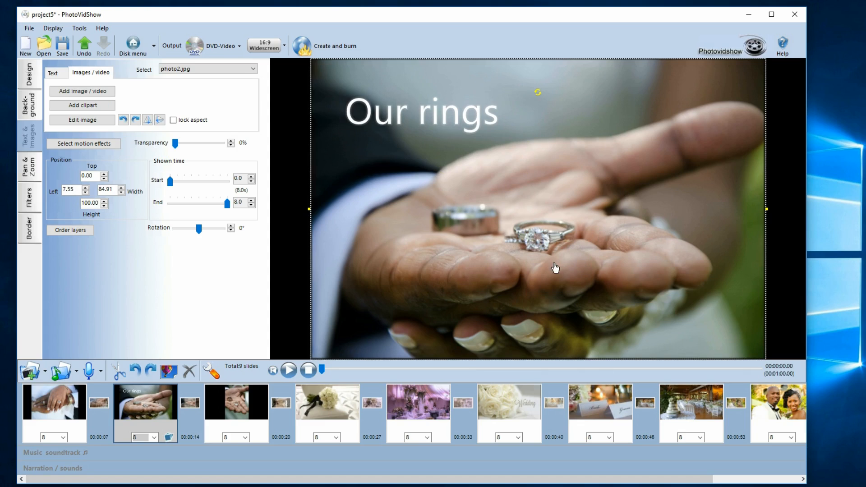
Alternate the selection between the "Our rings" caption and the background photo directly on the slide preview
click(412, 132)
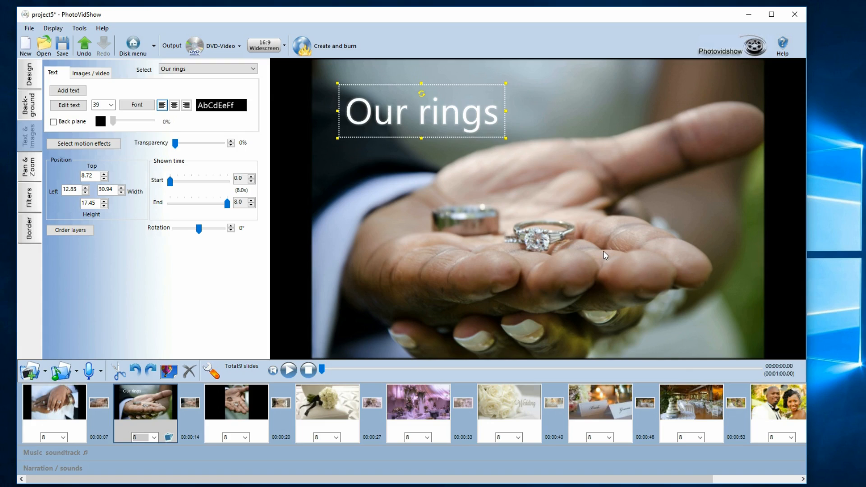
click(593, 182)
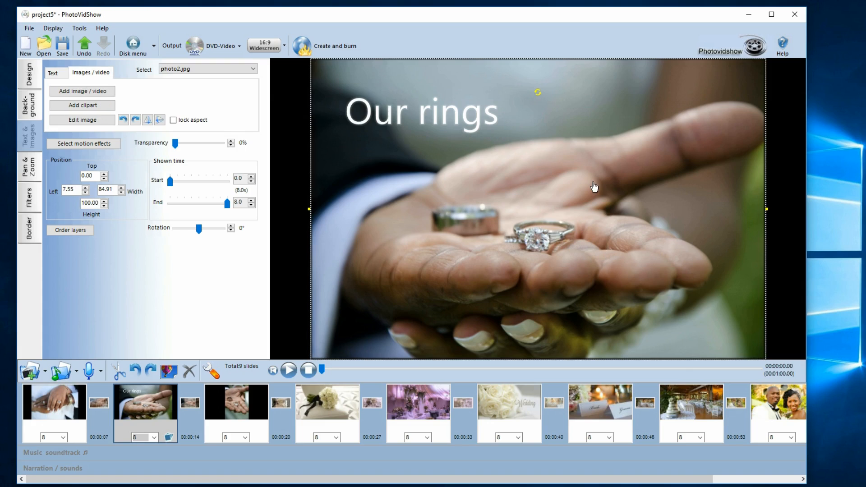
click(424, 115)
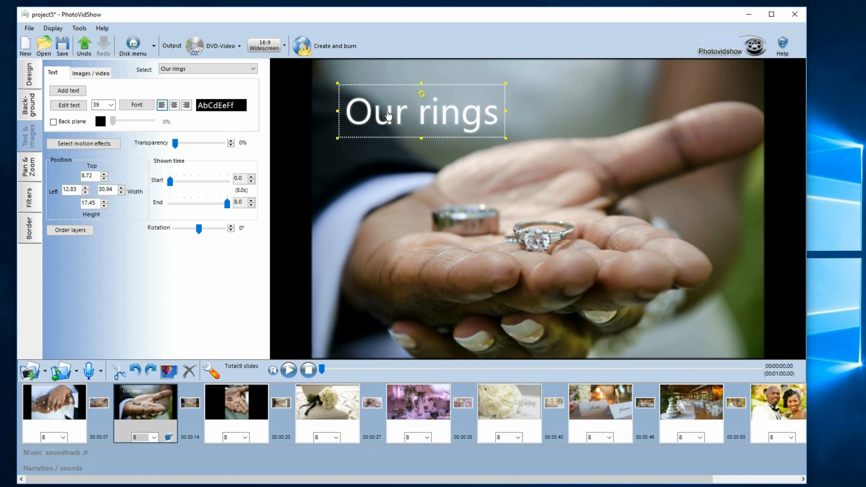
click(577, 207)
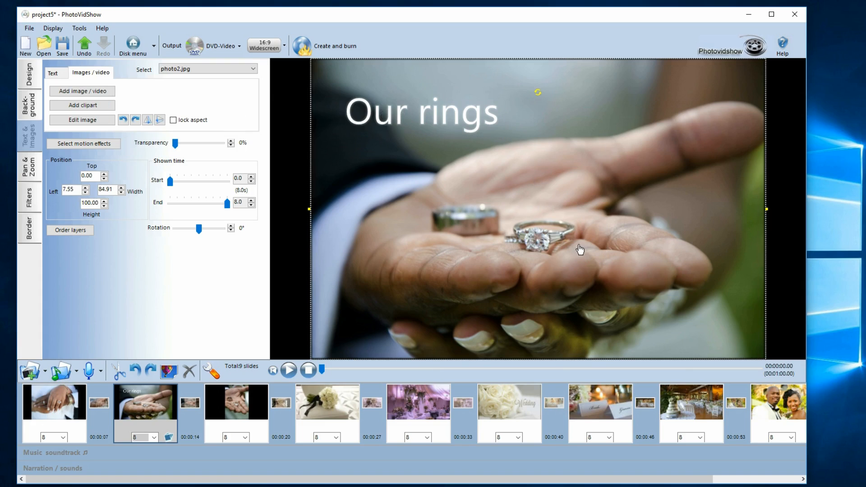
click(465, 117)
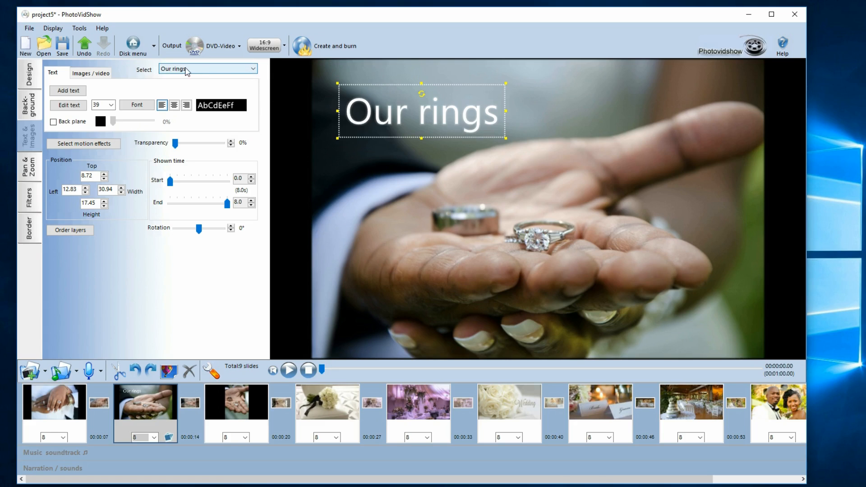
Select photo2.jpg by name from the slide's objects, and reselect the "Our rings" caption the same way
click(254, 69)
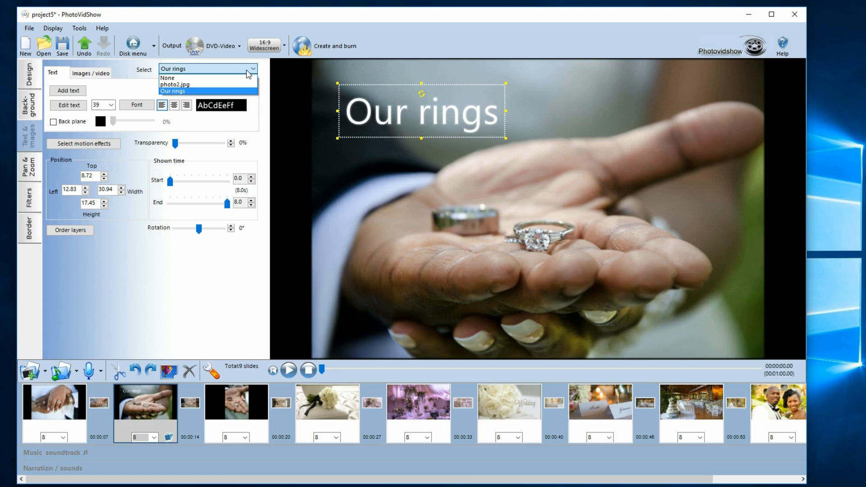
click(227, 85)
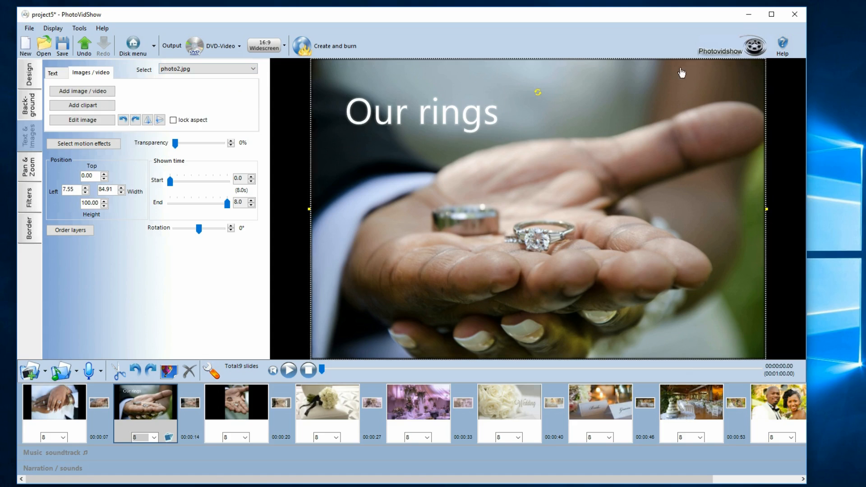
click(233, 69)
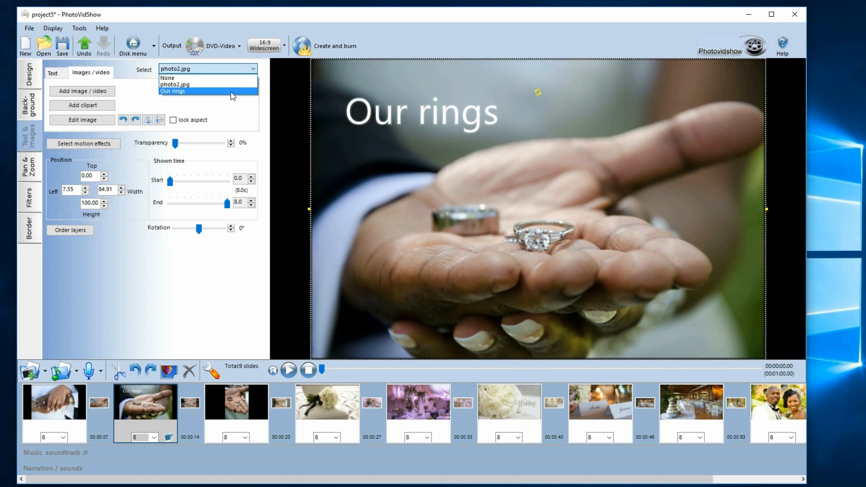
click(231, 91)
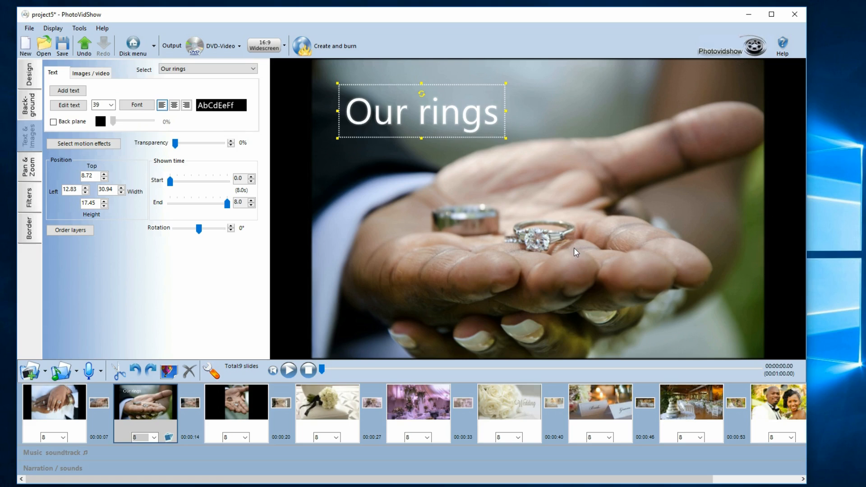
click(244, 68)
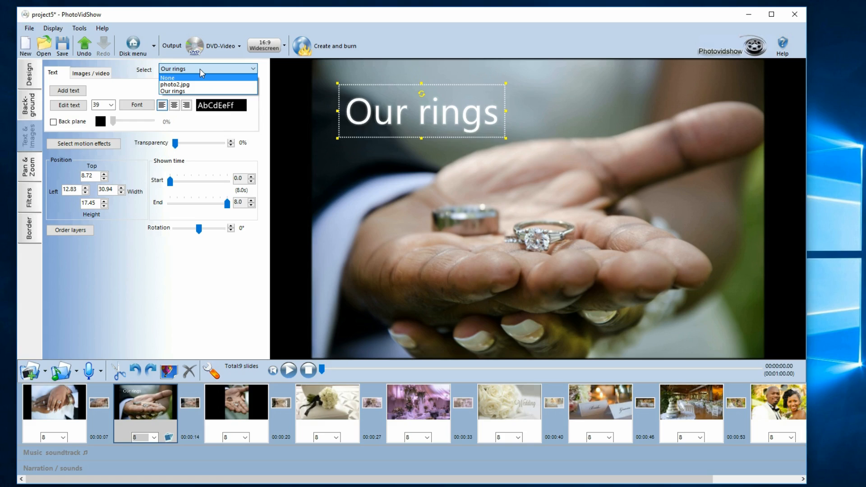
Move the "Our rings" caption over the open palm to about 30.4 left, and adjust its top position to 21.48
click(366, 117)
drag(412, 119, 489, 167)
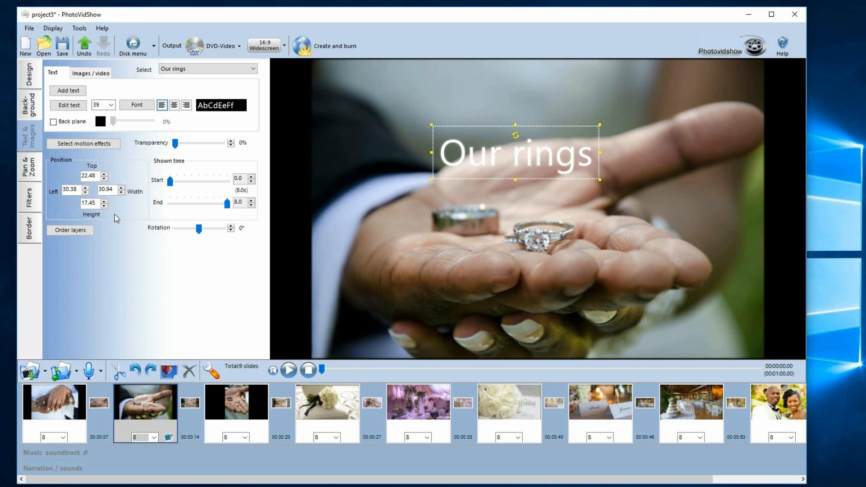
click(105, 179)
click(105, 179)
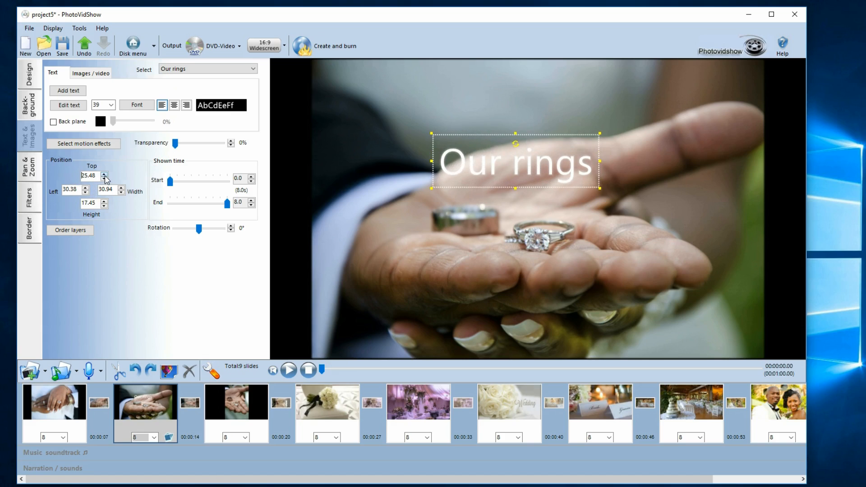
click(104, 180)
click(105, 179)
click(104, 179)
click(105, 180)
click(105, 180)
click(104, 180)
click(104, 180)
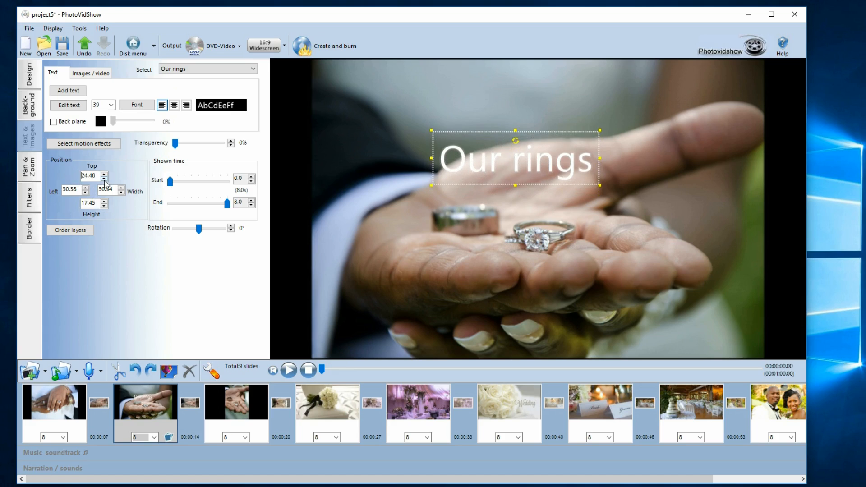
click(104, 180)
click(104, 180)
click(104, 180)
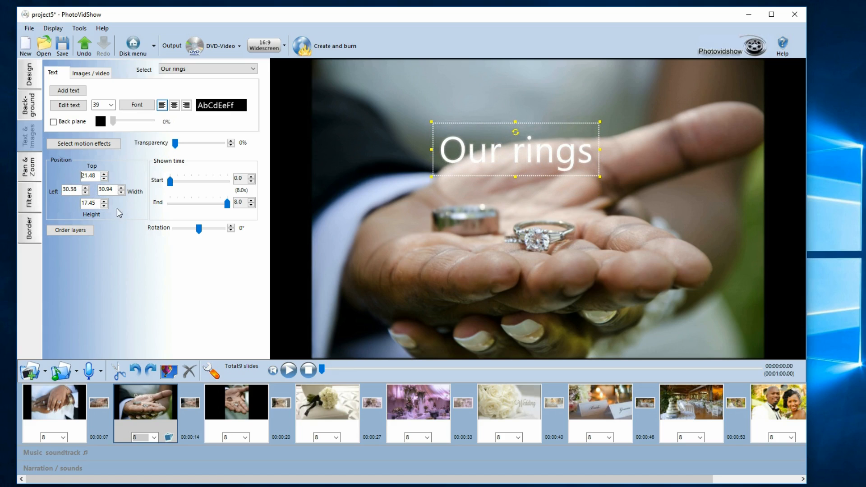
Raise the "Our rings" caption's height to 22.45, and reduce it to 16.45
click(104, 202)
click(104, 202)
click(104, 201)
click(104, 201)
click(104, 201)
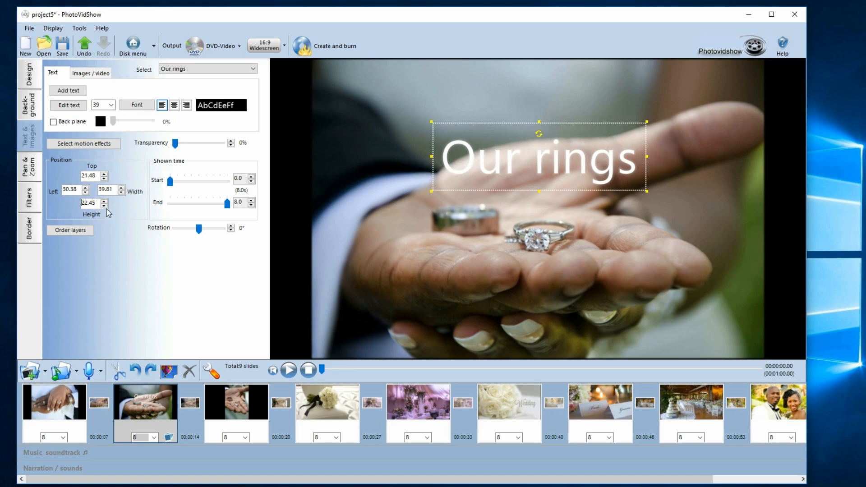
click(105, 207)
click(105, 207)
click(105, 207)
click(104, 207)
click(104, 207)
click(105, 207)
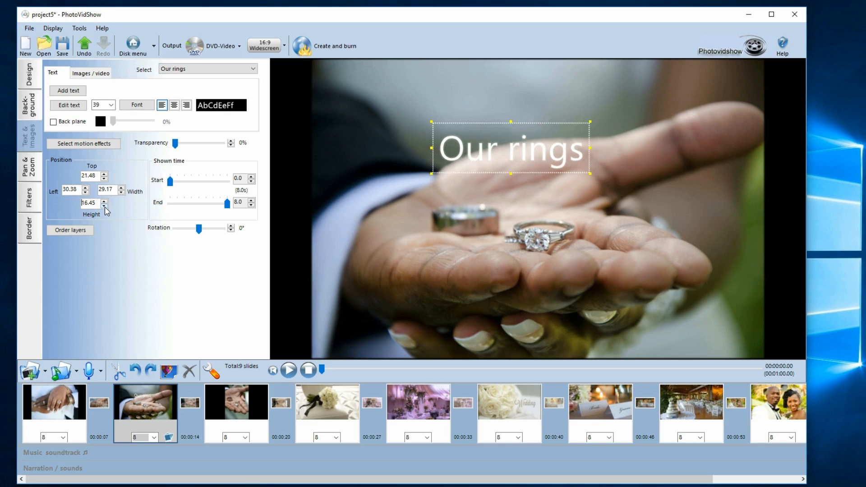
Widen the "Our rings" caption to 32.17 and set its left position to 30
click(121, 188)
click(121, 187)
click(121, 188)
double_click(73, 189)
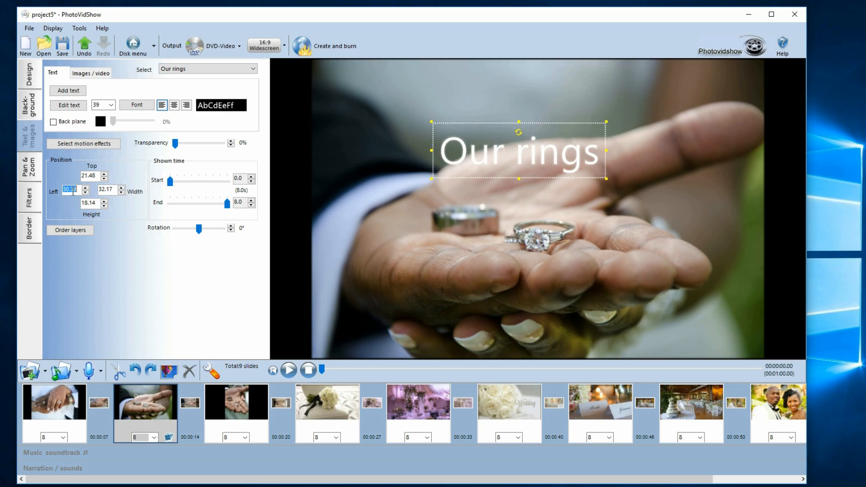
text(30)
key(Return)
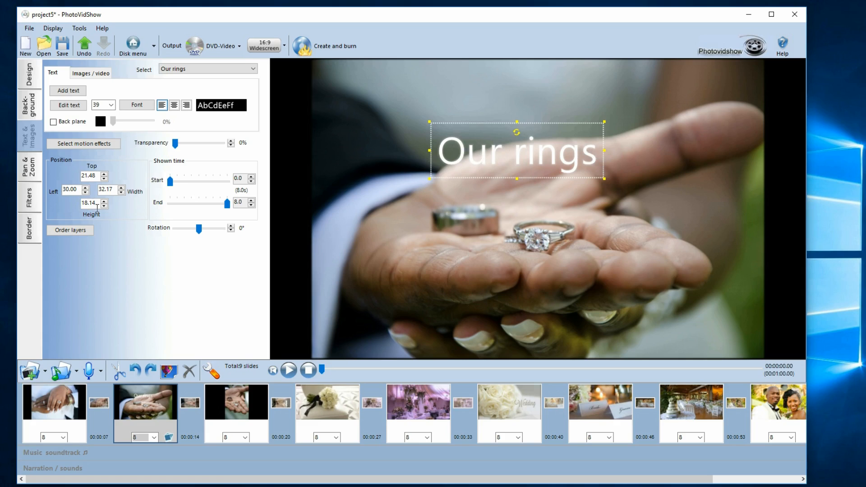
Increase the "Our rings" caption's width to 37.17, and reduce it to about 34.2
click(121, 187)
click(122, 188)
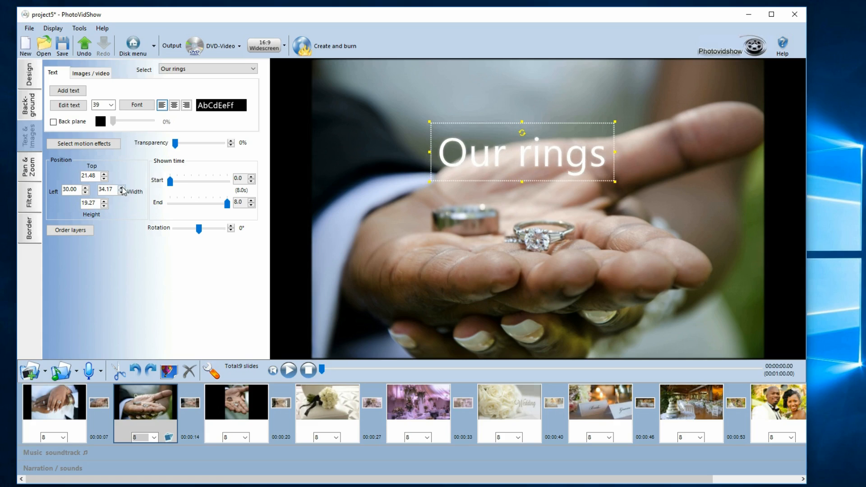
click(122, 188)
click(121, 188)
click(121, 187)
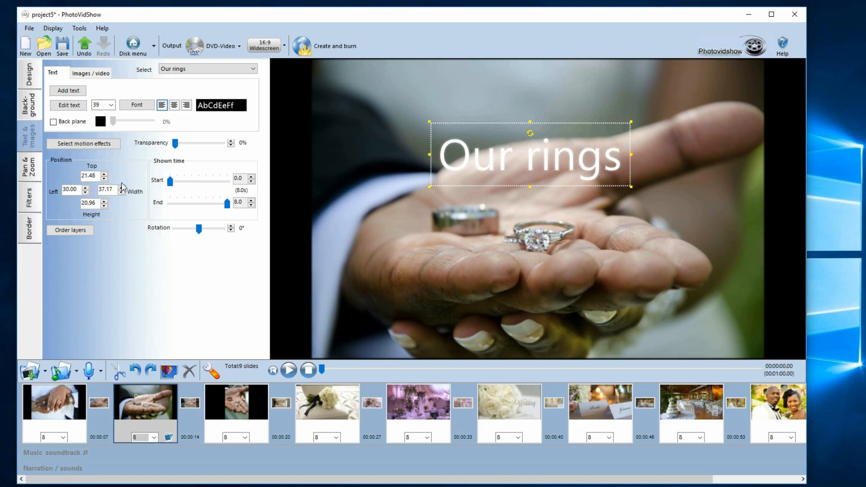
click(121, 194)
click(121, 193)
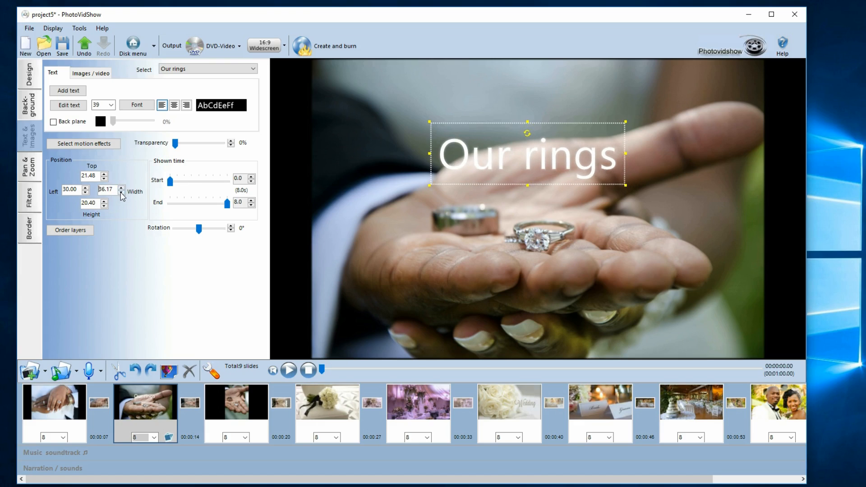
click(121, 193)
Move the "Our rings" caption to about 27 left and 24.3 top, and shrink it to about 33 wide
drag(464, 150, 447, 159)
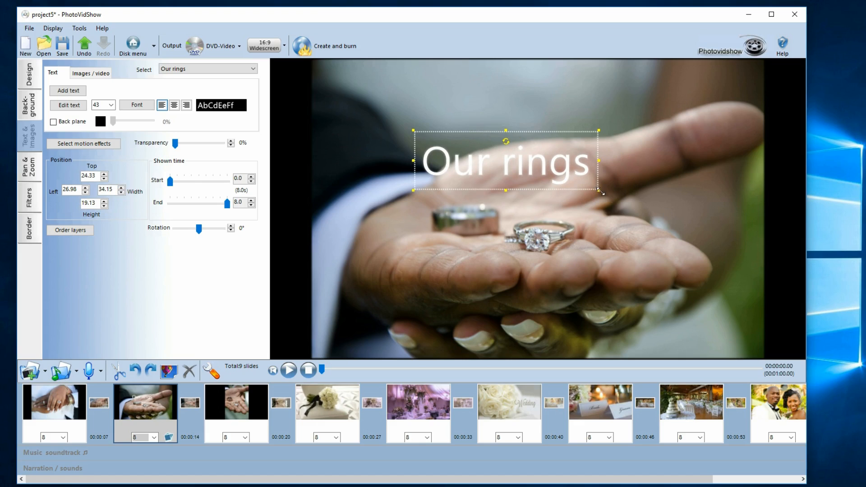
mouse_move(598, 191)
mouse_down()
mouse_move(646, 218)
mouse_move(583, 187)
mouse_up()
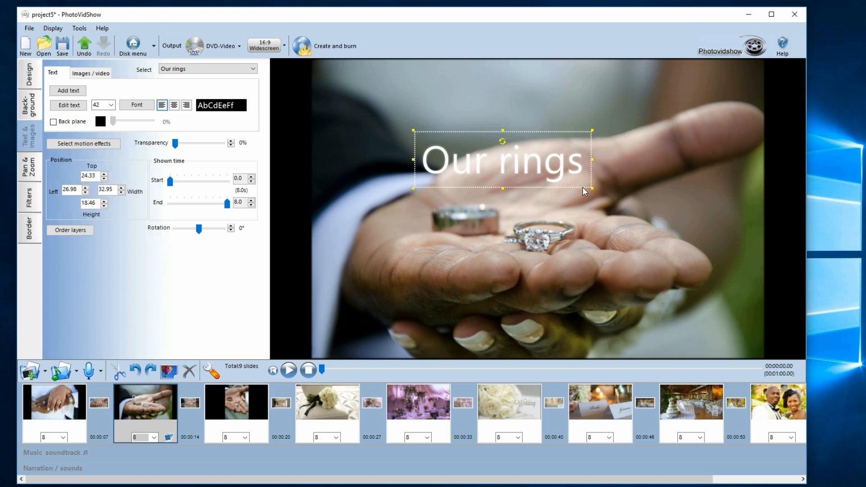
Vary the background photo's width between 83.91 and 86.91, and lock its aspect
click(630, 239)
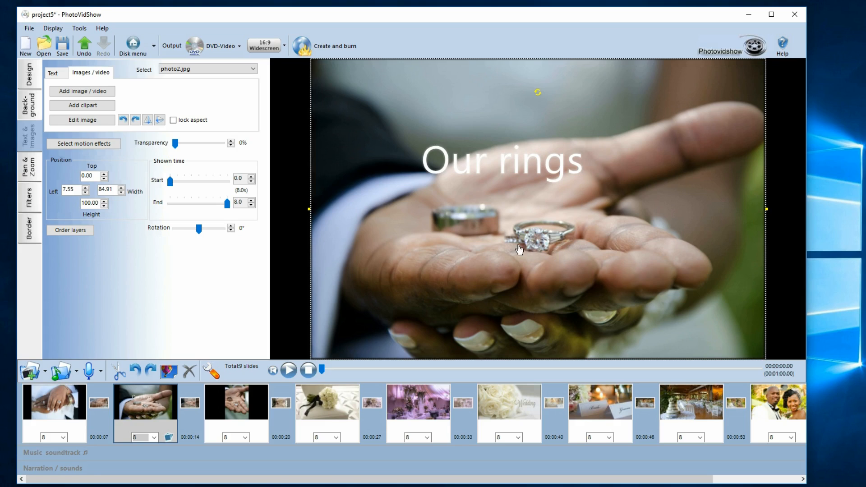
click(121, 193)
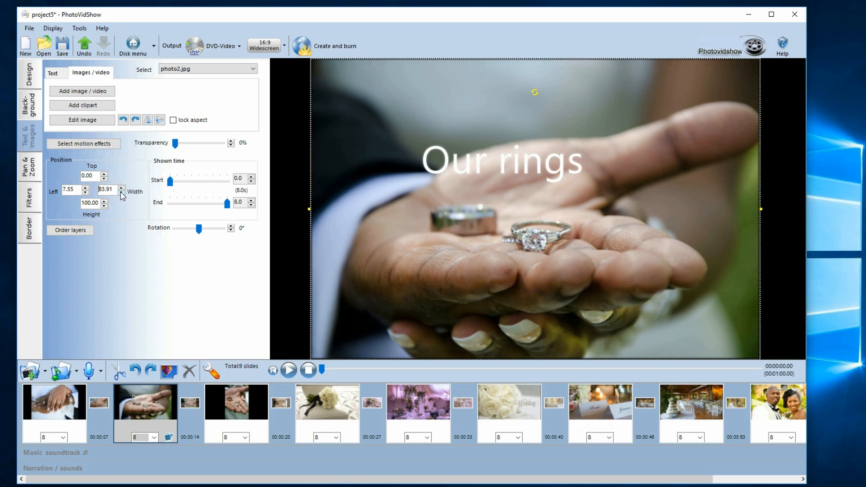
drag(121, 193, 124, 189)
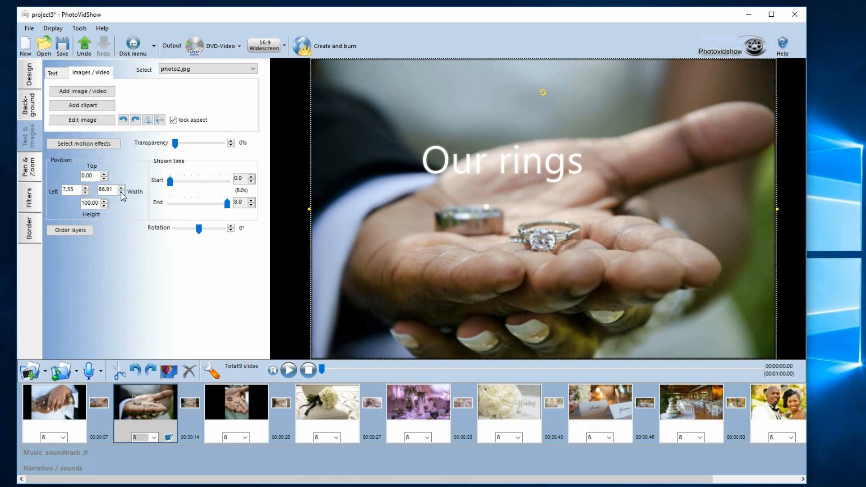
With its aspect locked, move the background photo to about 8.6 left and 3.9 top and scale it to about 75.2 wide
drag(122, 193, 122, 193)
drag(385, 193, 391, 203)
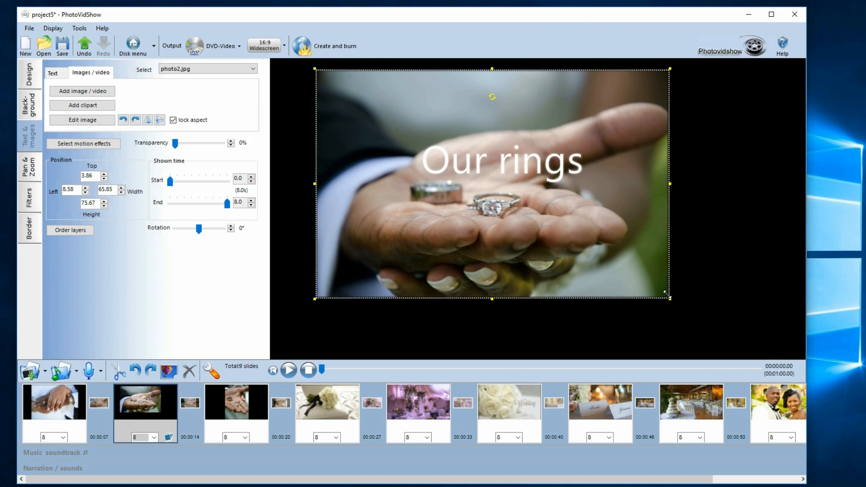
drag(671, 299, 720, 331)
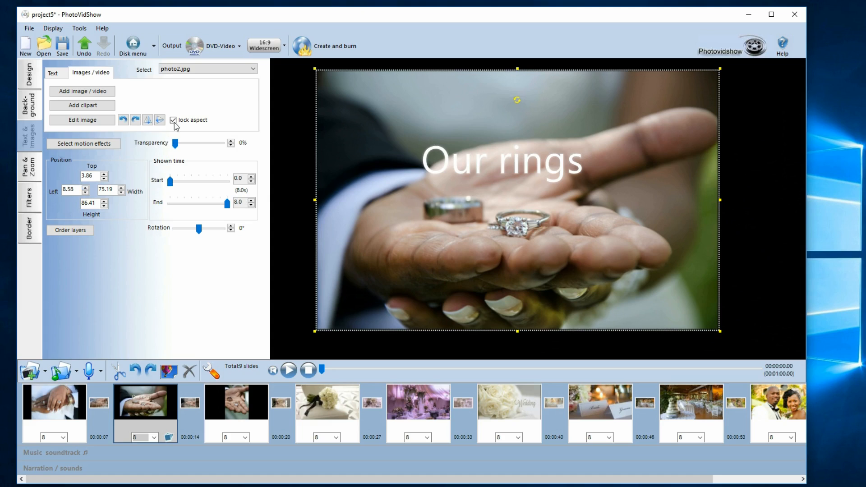
Unlock the background photo's aspect and stretch its width to 84.19
click(174, 122)
click(122, 187)
click(121, 187)
click(121, 187)
click(122, 187)
click(122, 188)
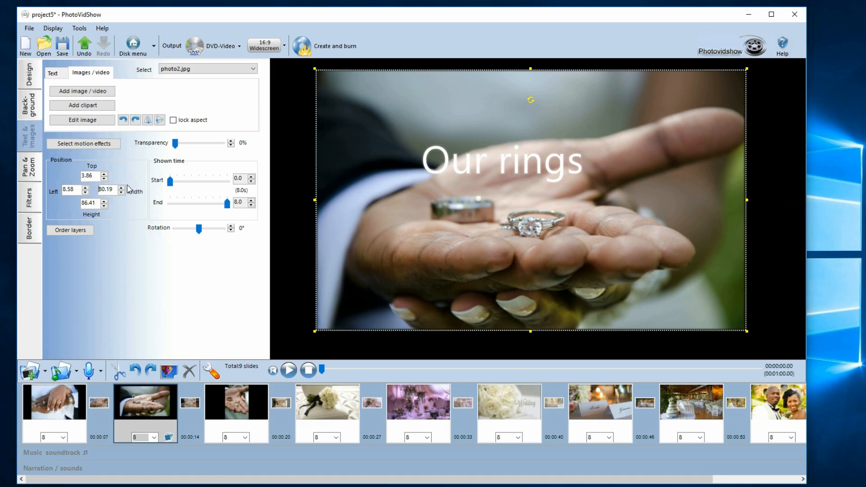
click(121, 188)
click(122, 187)
click(122, 188)
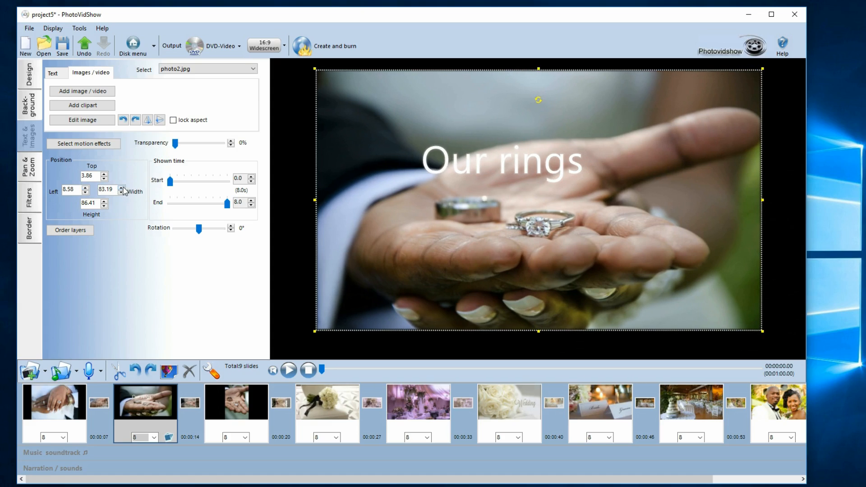
click(122, 188)
Restore the background photo's original aspect and move it to about 7.5 left and 1.2 top
right_click(392, 118)
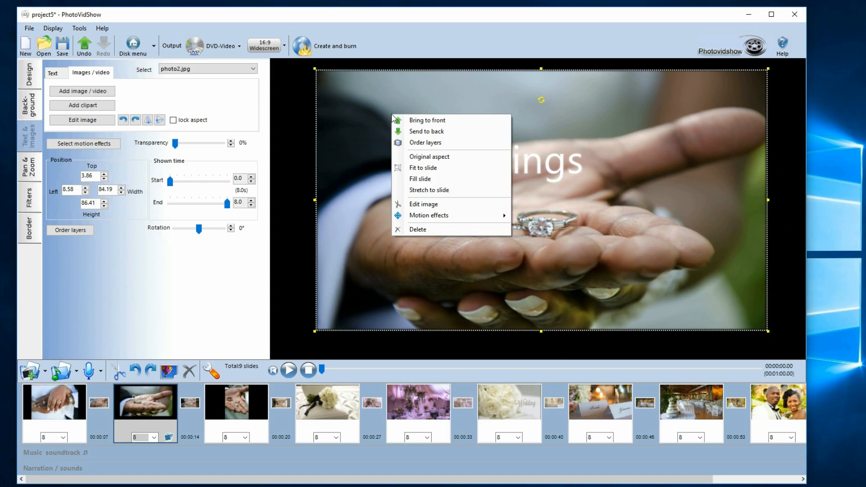
click(422, 158)
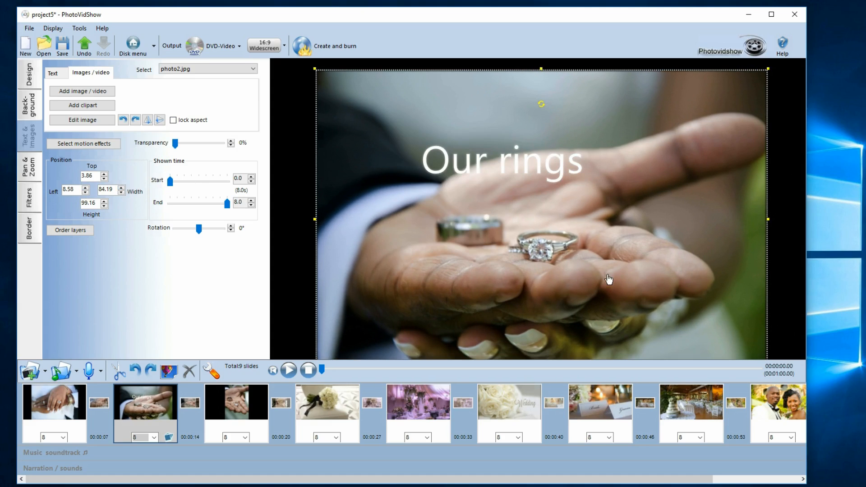
drag(608, 275, 602, 267)
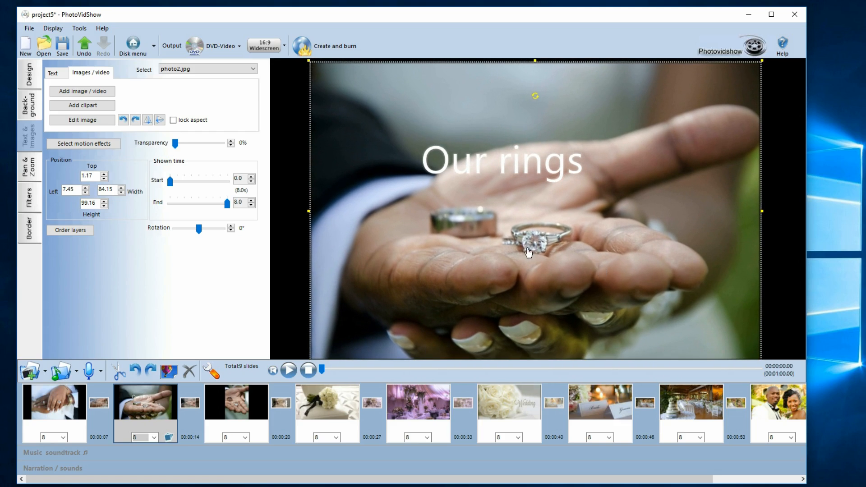
Fit the background photo to the slide
right_click(529, 252)
click(569, 302)
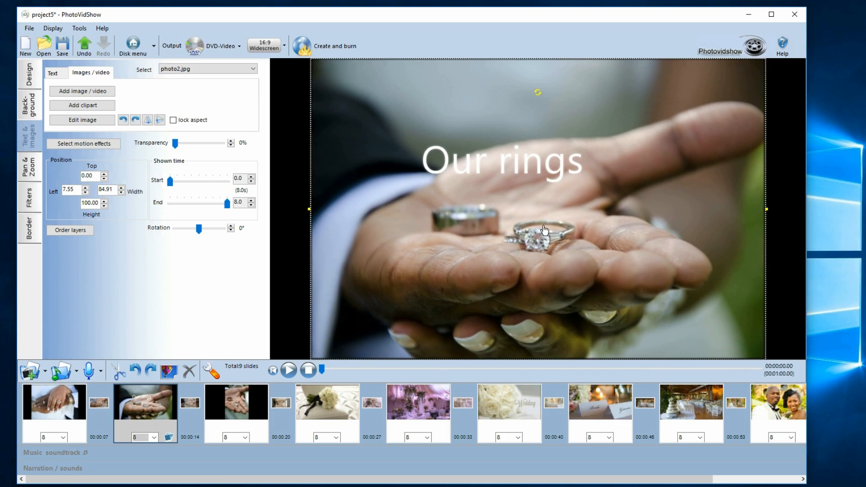
Add a second caption below "Our rings" with "this is", "some" and "Multi line text" on three separate lines
click(397, 231)
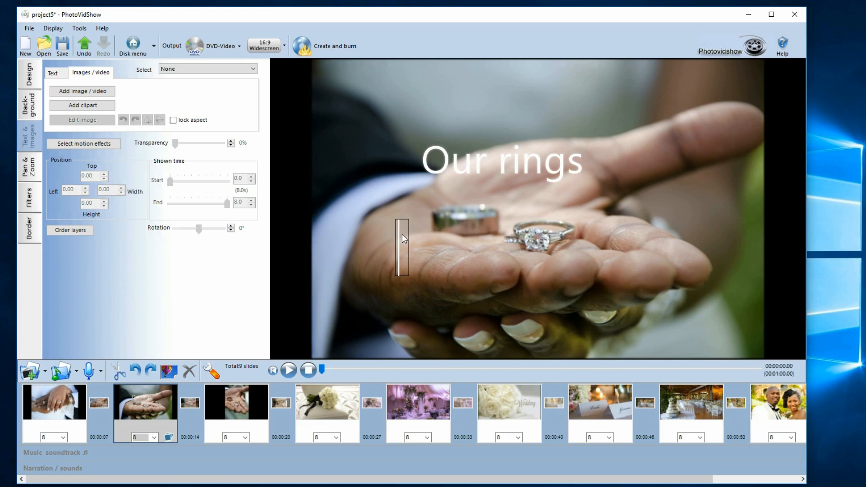
text(this is)
key(Return)
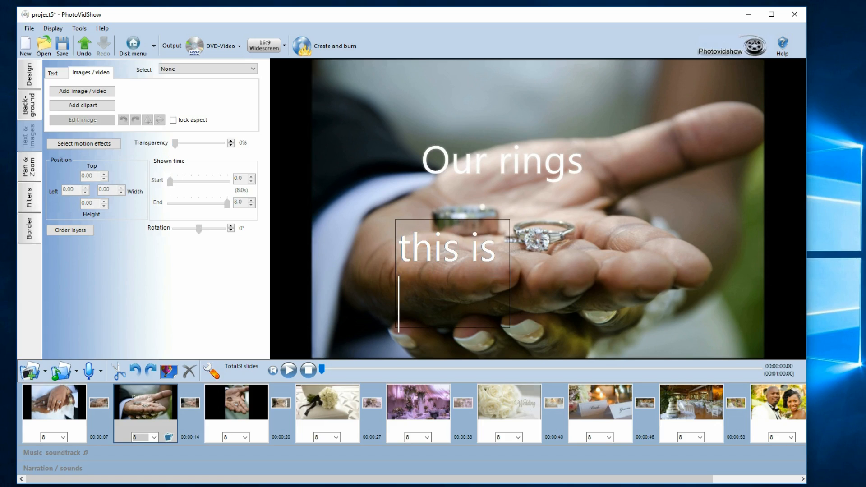
text(some)
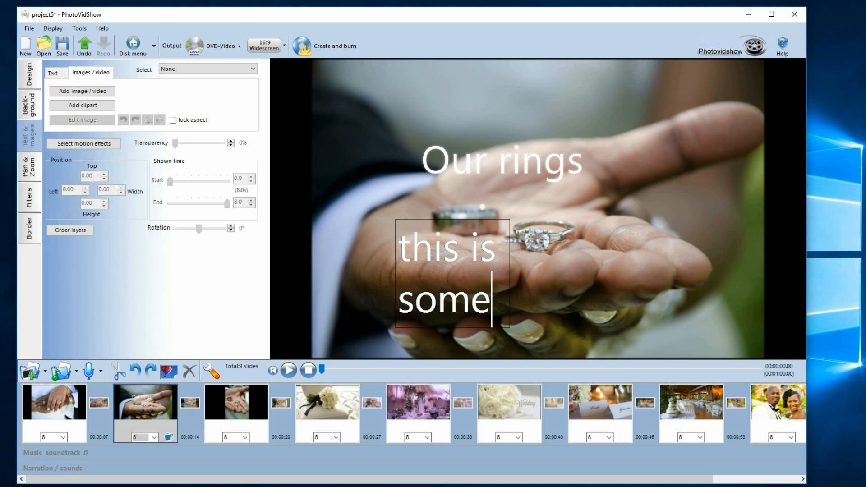
key(Return)
text(Multi line t)
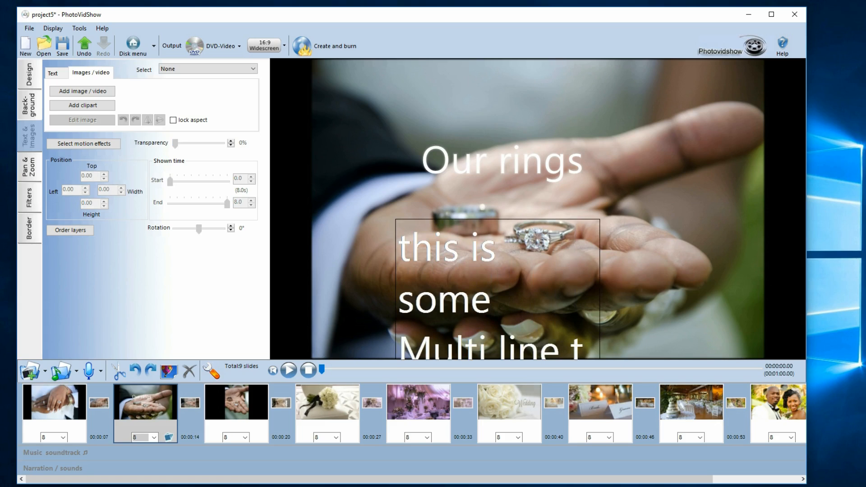
text(ext)
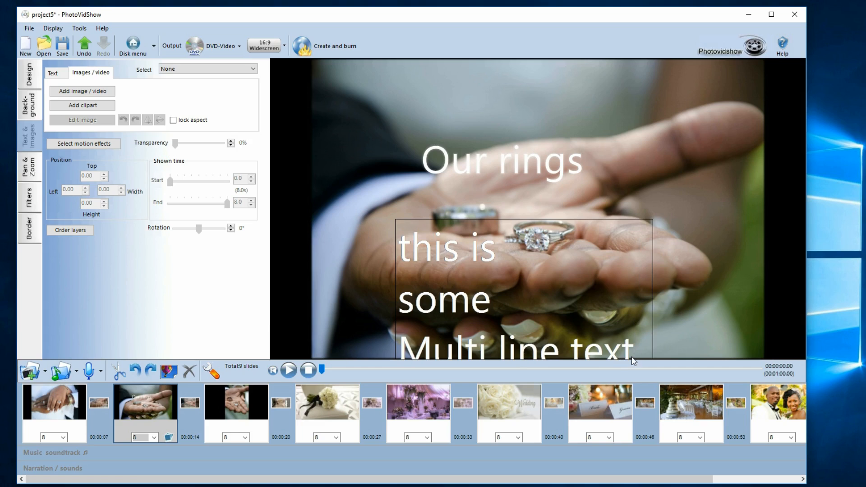
click(703, 204)
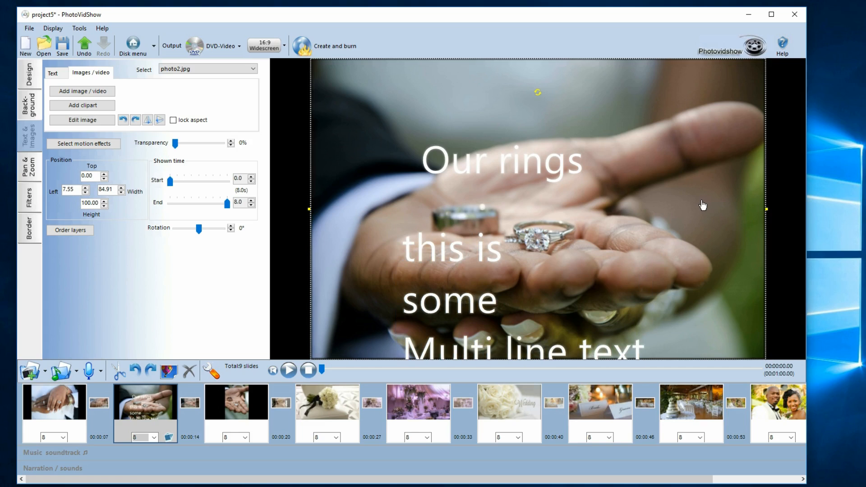
Move the multi-line caption to about 19.25 left and 35.07 top, and "Our rings" above it to about 15.28 left and 5.70 top
click(460, 261)
drag(452, 241, 407, 188)
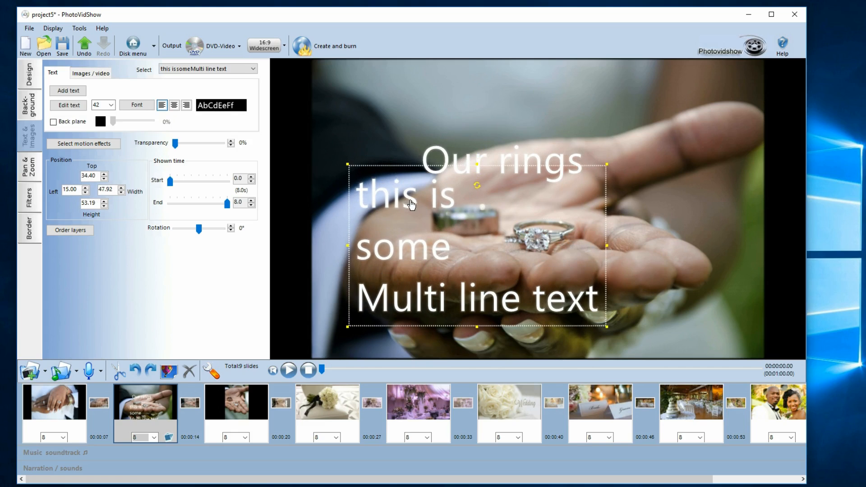
click(415, 134)
drag(416, 135, 367, 92)
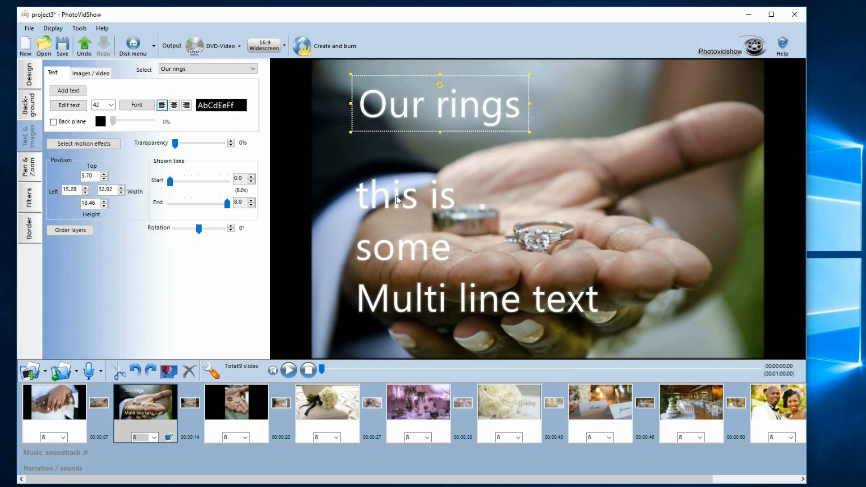
drag(400, 201, 422, 199)
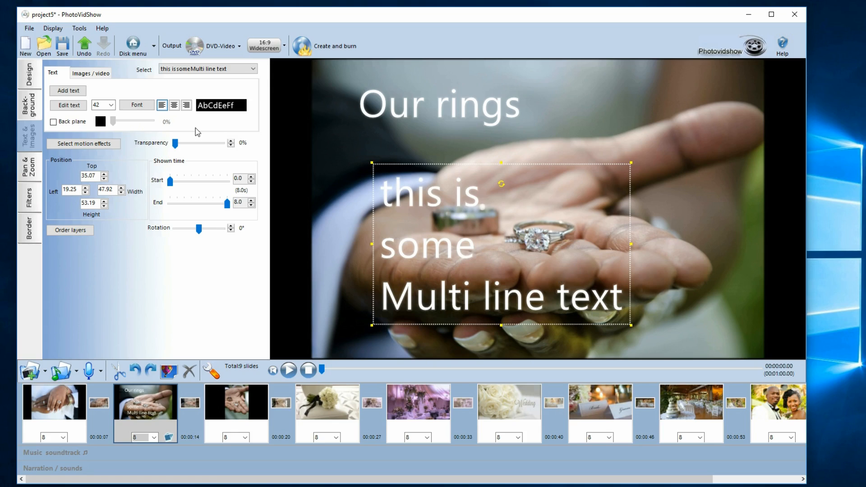
Try centre and right alignment on the multi-line caption, and return it to left alignment
click(174, 105)
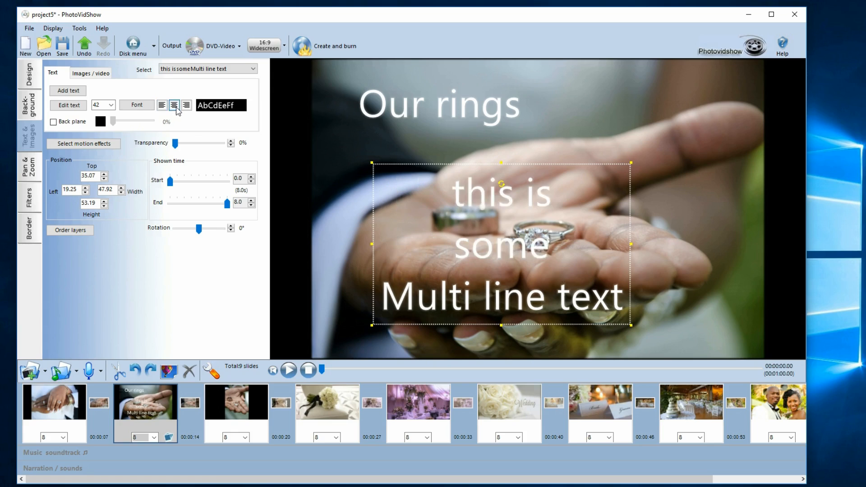
click(186, 106)
click(174, 105)
click(162, 106)
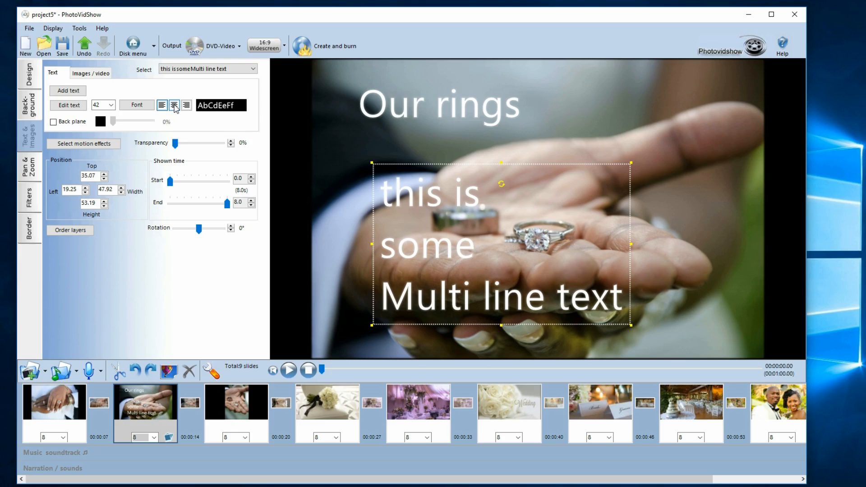
Open the font settings of the "Our rings" caption and browse the preset font styles
click(435, 107)
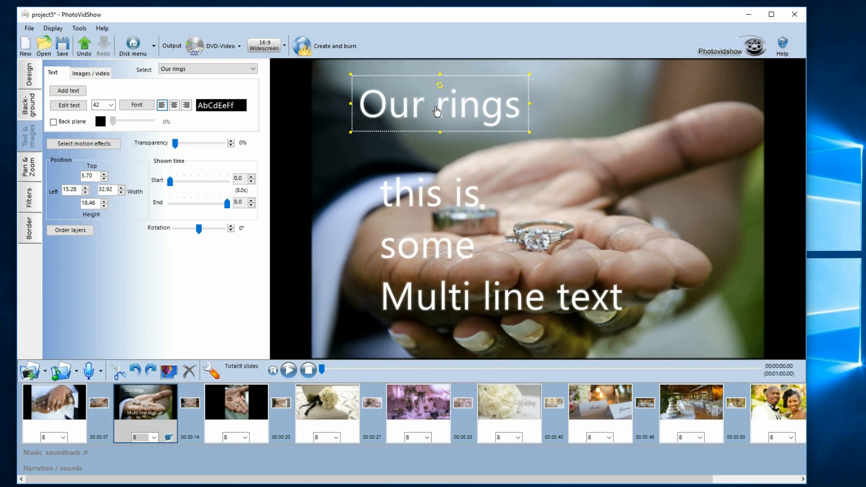
right_click(476, 107)
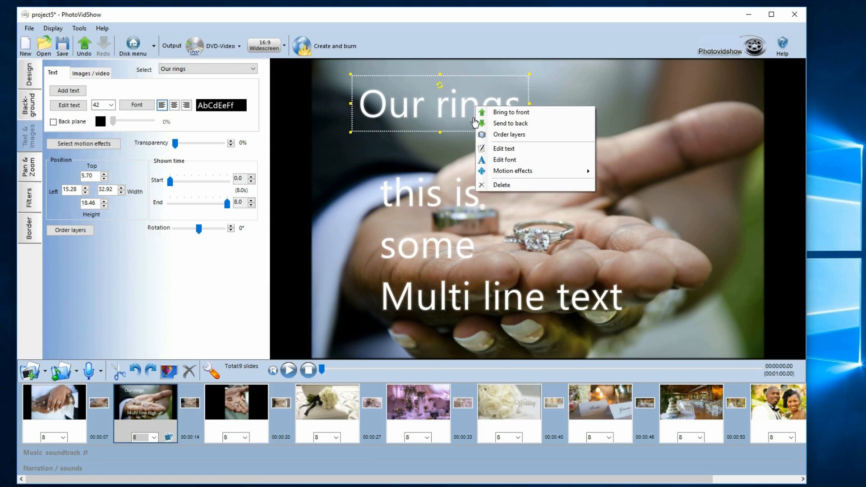
click(504, 160)
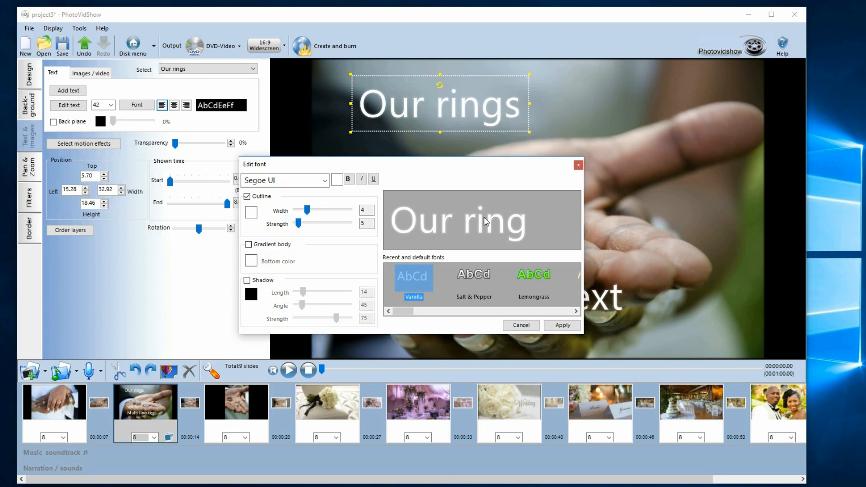
mouse_move(411, 312)
mouse_down()
mouse_move(572, 326)
mouse_move(398, 315)
mouse_up()
Try Segoe Print for the "Our rings" caption and set its font to Segoe Script
click(325, 180)
scroll(332, 234, up, 3)
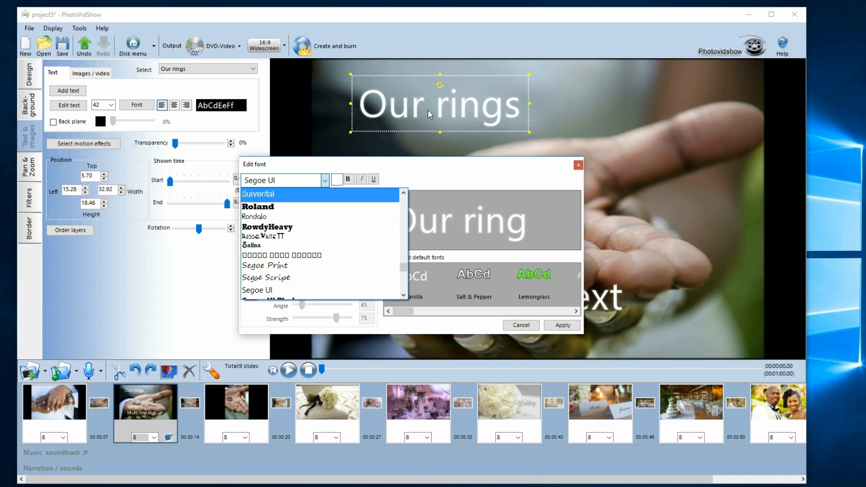
drag(404, 266, 407, 269)
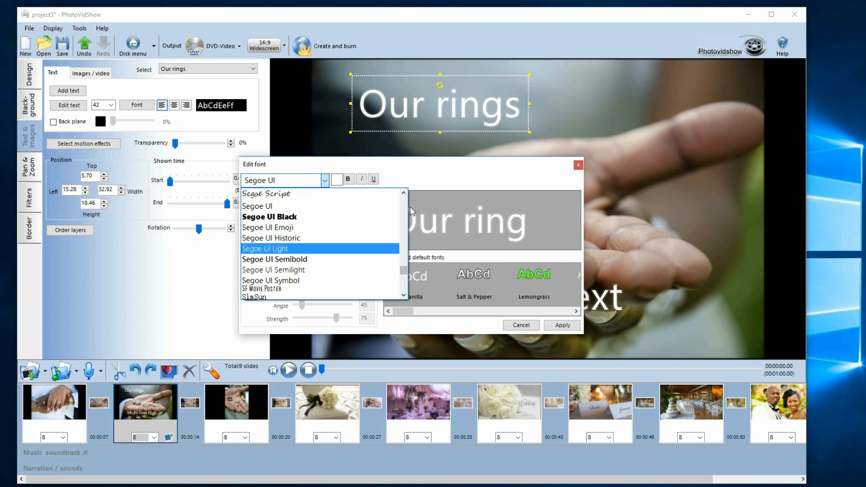
click(404, 193)
click(404, 193)
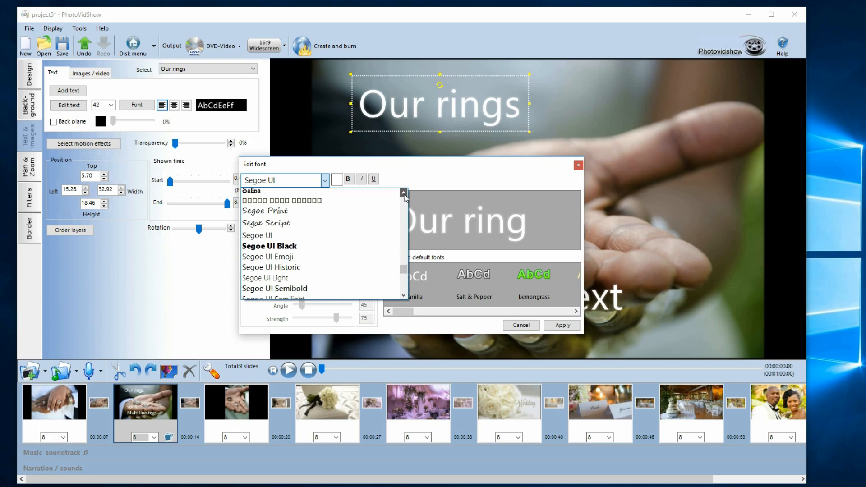
click(311, 214)
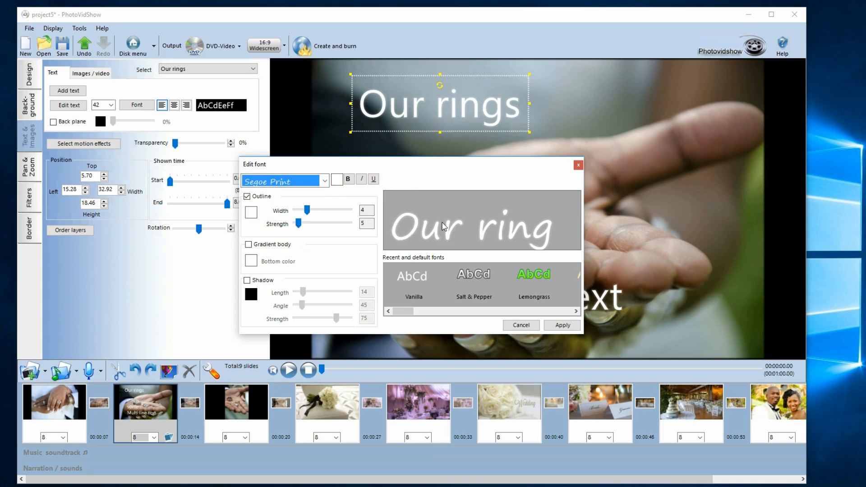
click(325, 181)
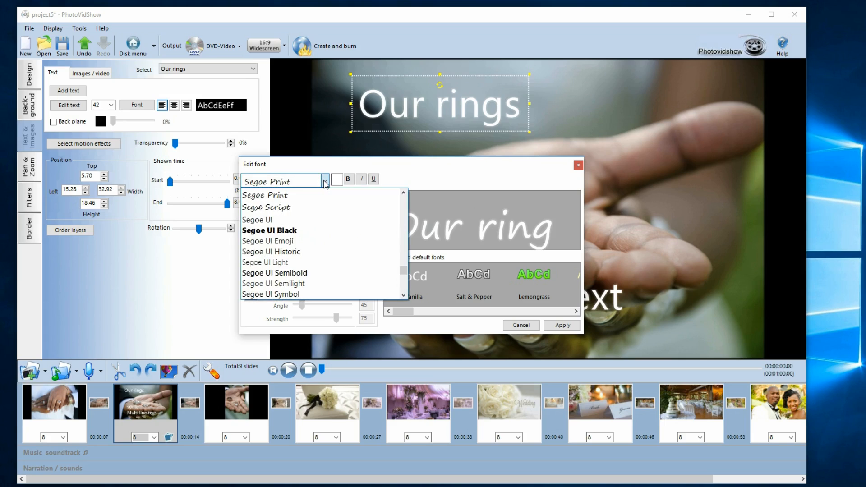
click(315, 206)
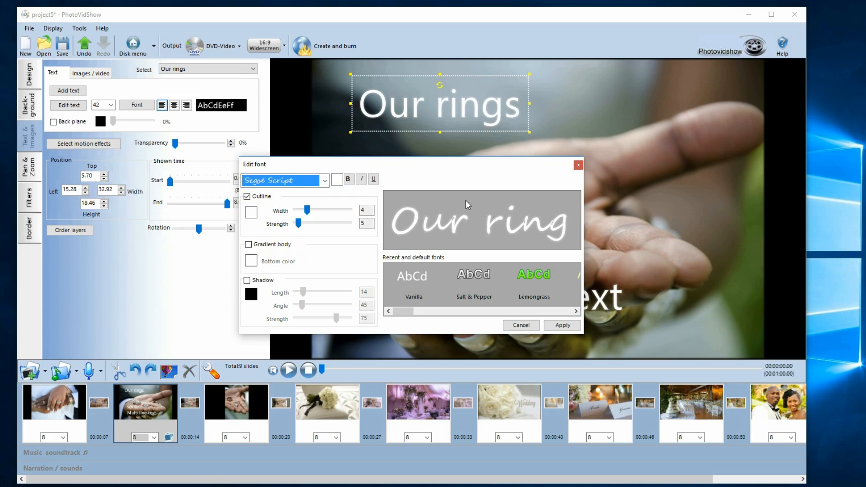
Set the body colour of the "Our rings" caption to black
click(337, 179)
click(439, 177)
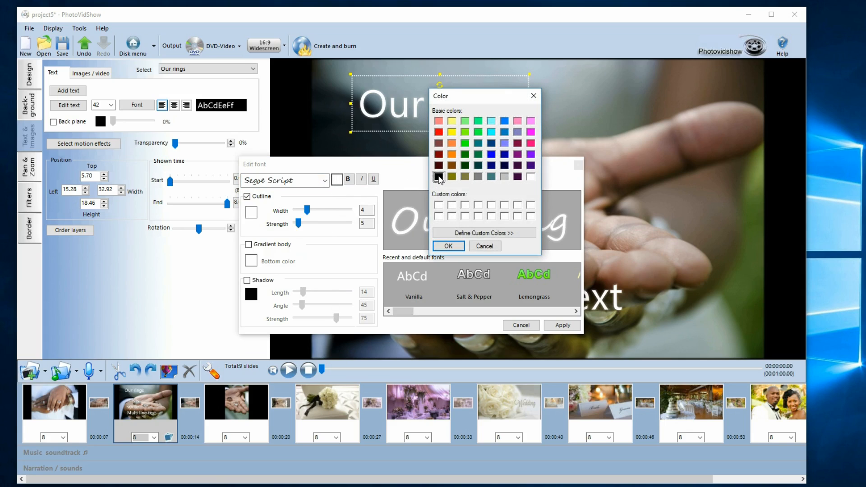
click(449, 246)
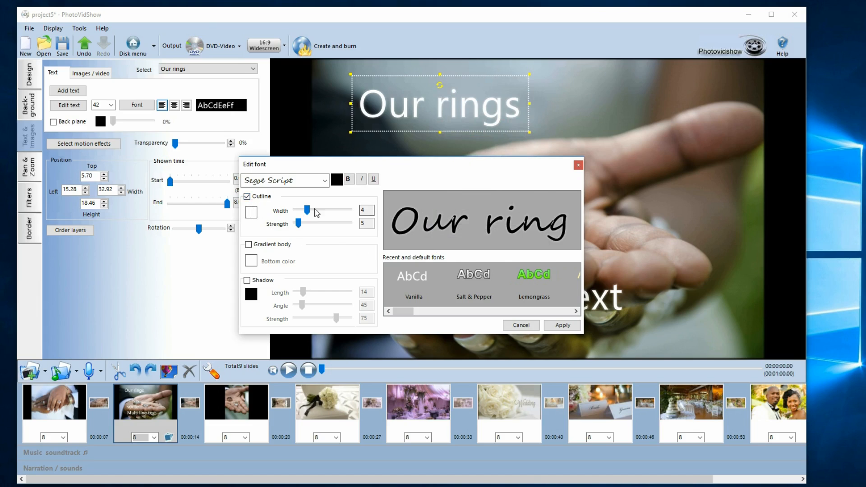
Keep the caption's outline enabled and set its width to 10 and strength to 46
click(248, 197)
click(251, 199)
drag(307, 210, 322, 224)
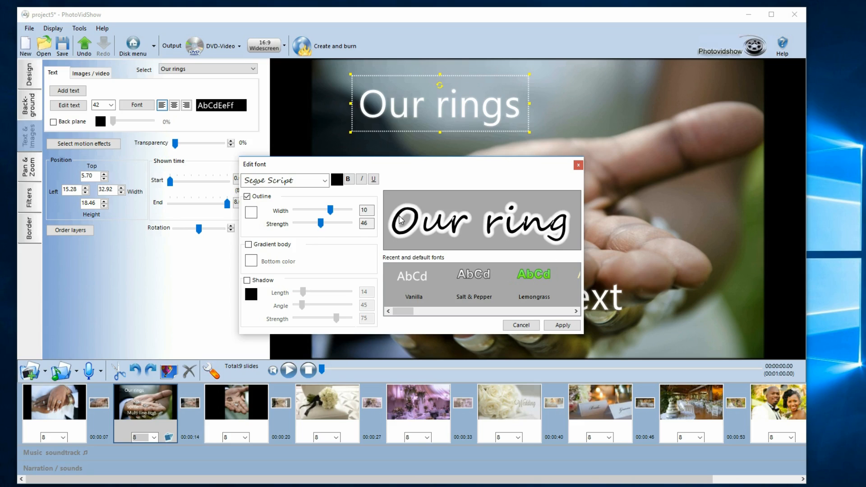
Set the caption's outline to a custom grey-green with hue 61, saturation 44 and luminosity 140
click(252, 216)
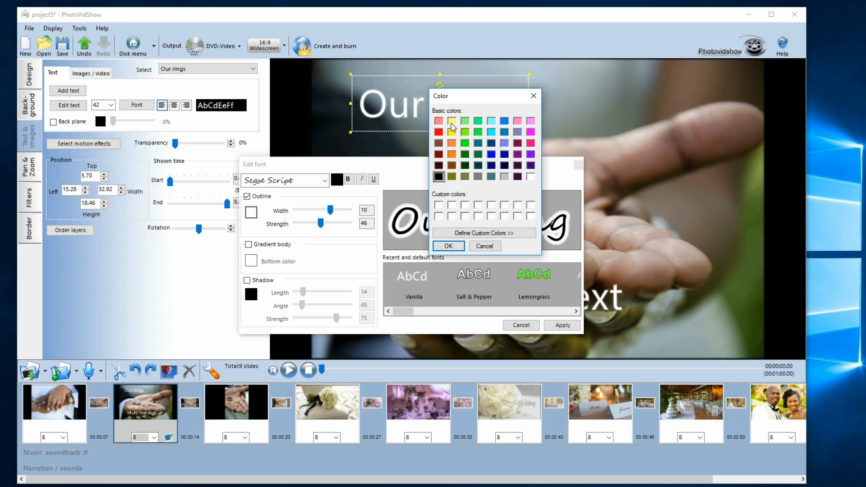
click(460, 233)
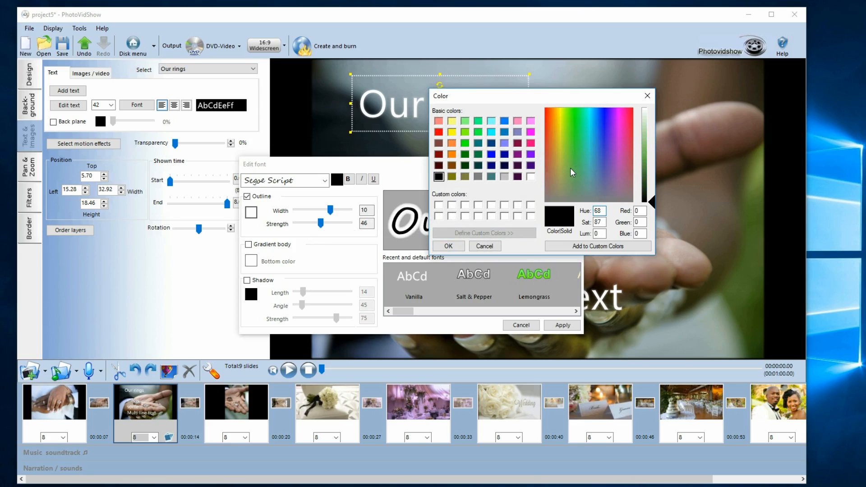
click(565, 246)
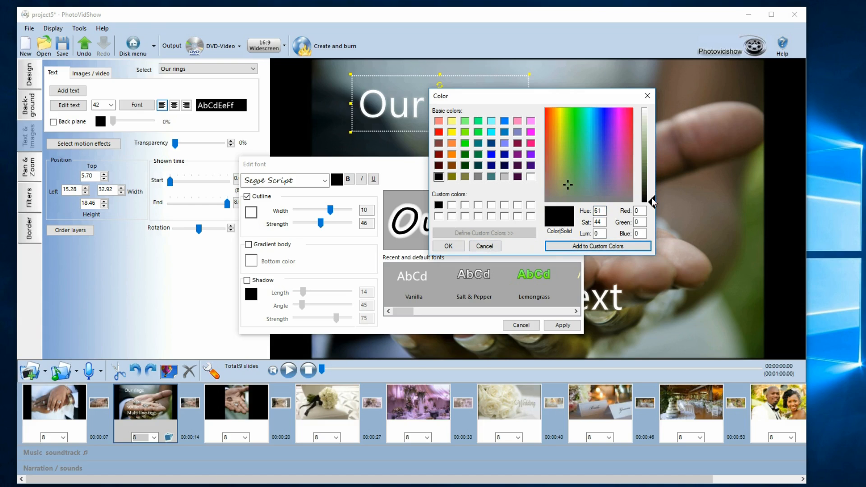
drag(653, 202, 655, 147)
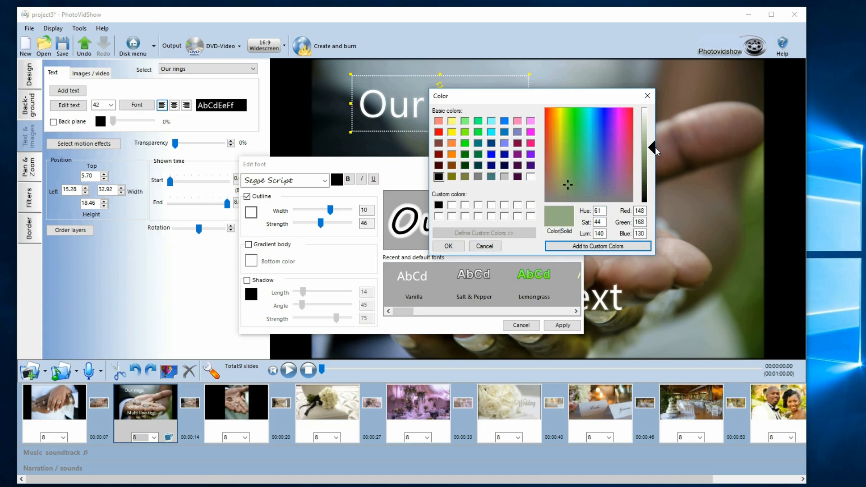
click(451, 247)
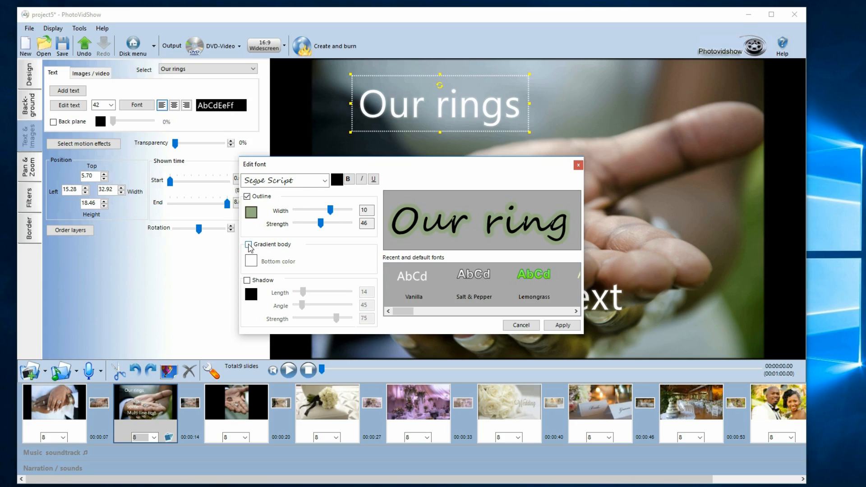
Set the caption's font to Segoe UI Black and enable a gradient body with a light grey bottom colour
click(309, 182)
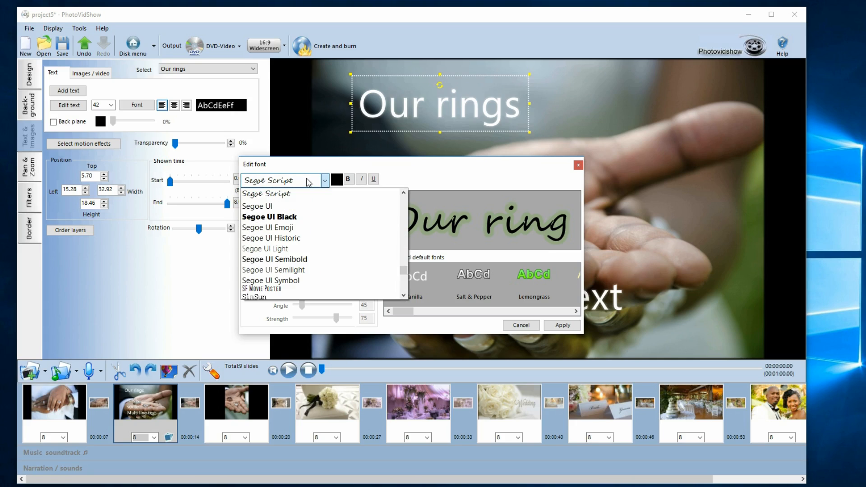
click(300, 217)
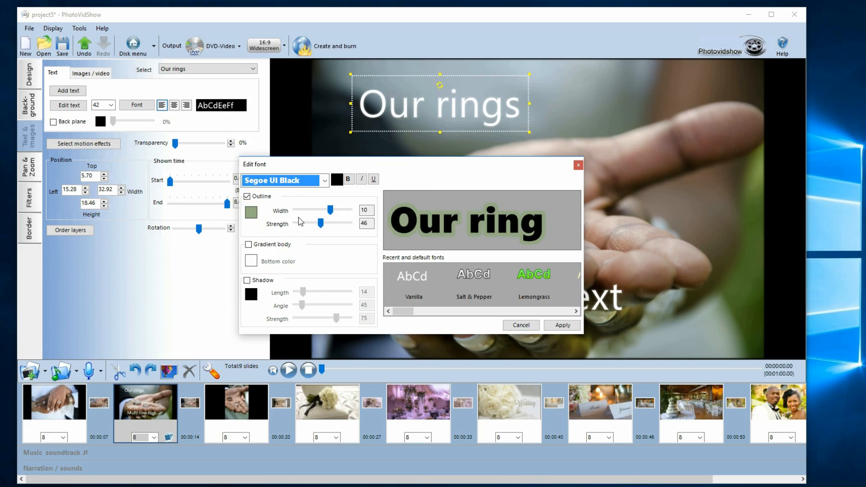
click(249, 246)
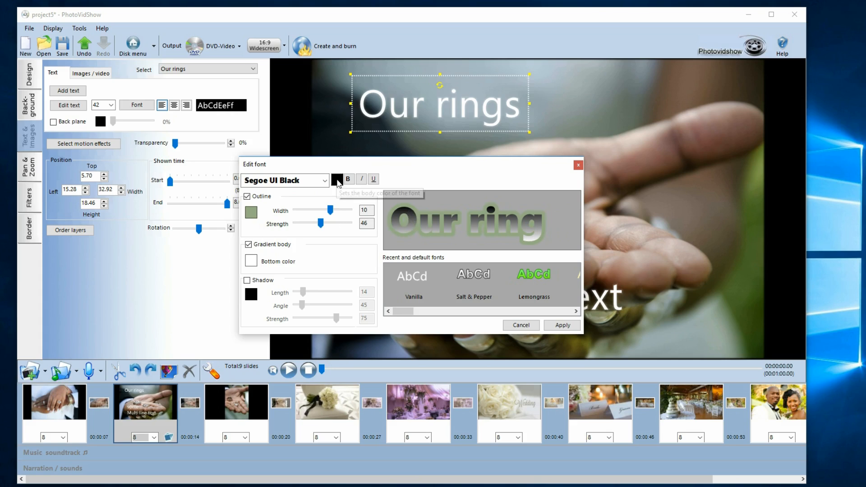
click(251, 261)
click(504, 176)
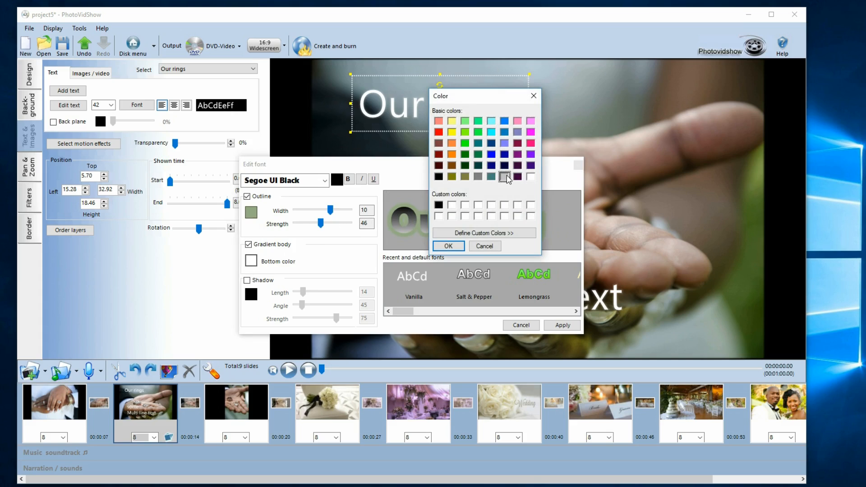
click(449, 246)
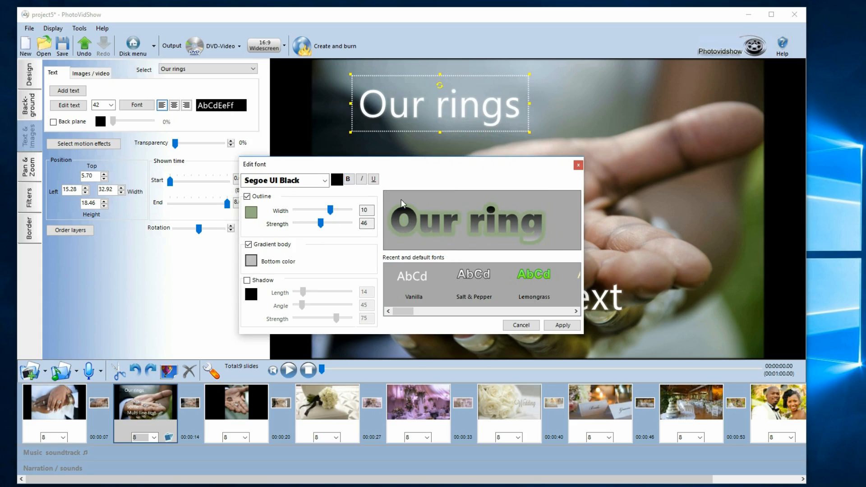
Enable the caption's shadow and set its font to Segoe UI Semilight
click(258, 283)
click(324, 182)
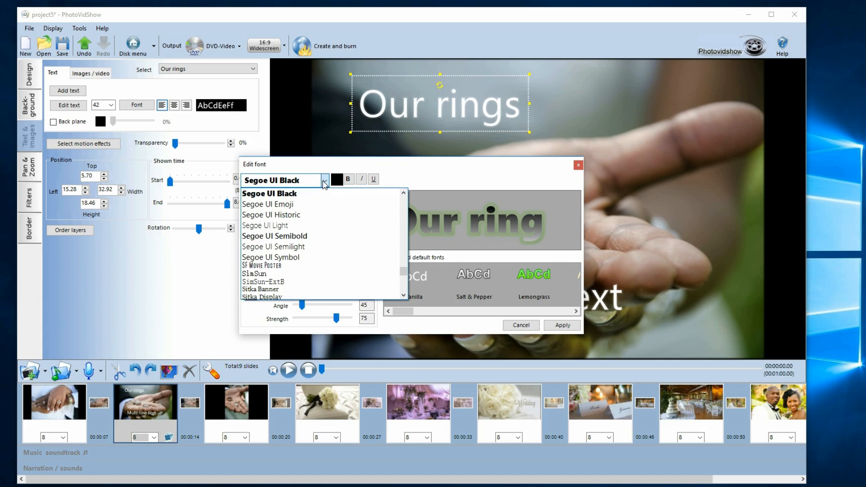
click(317, 246)
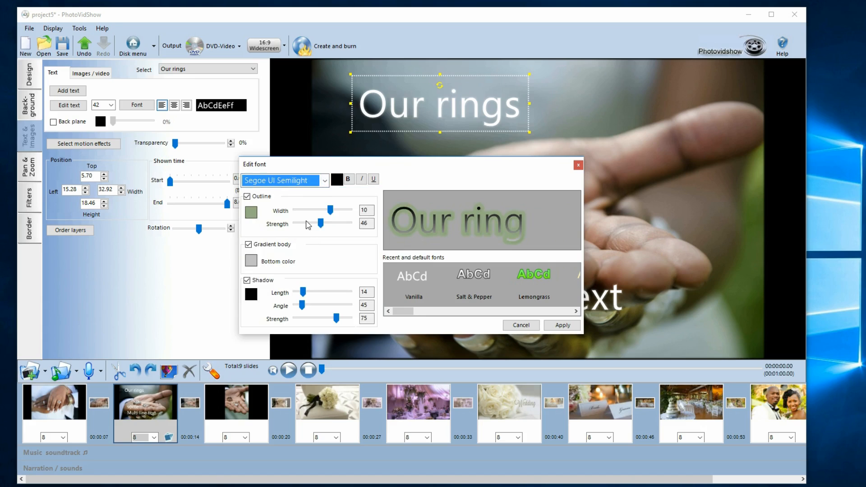
Set the font of the "Our rings" caption to Martina
click(312, 181)
scroll(306, 234, up, 1)
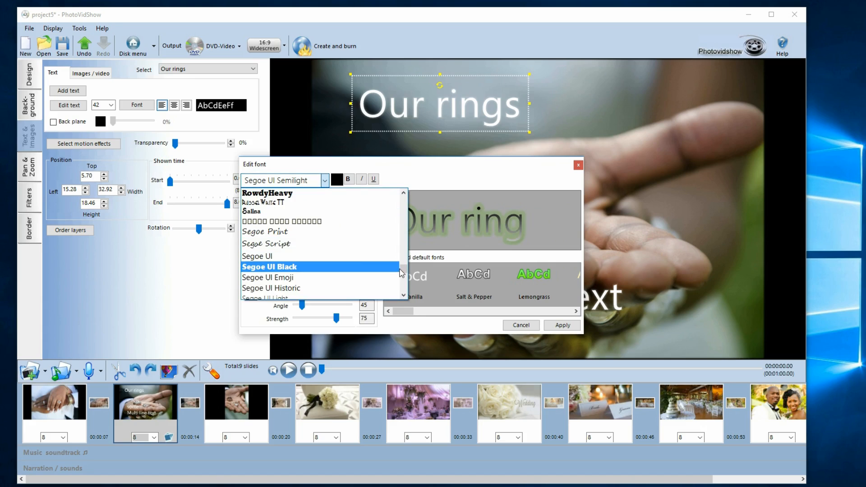
drag(405, 269, 396, 251)
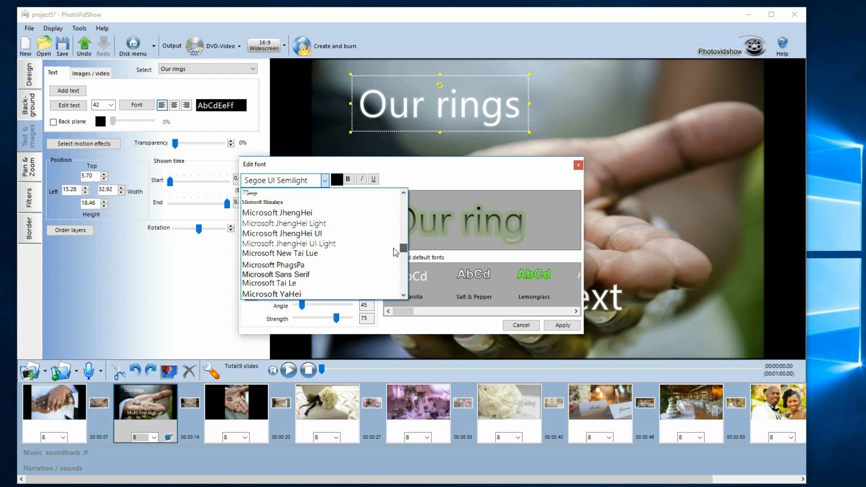
scroll(396, 252, up, 1)
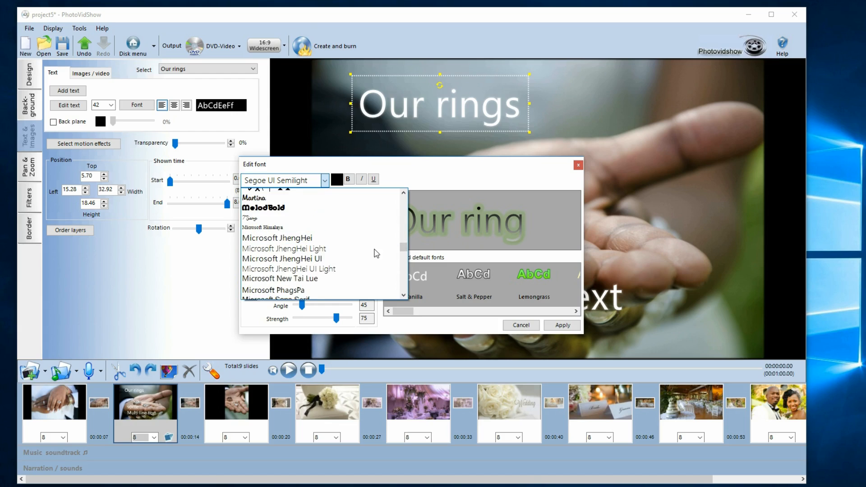
click(347, 201)
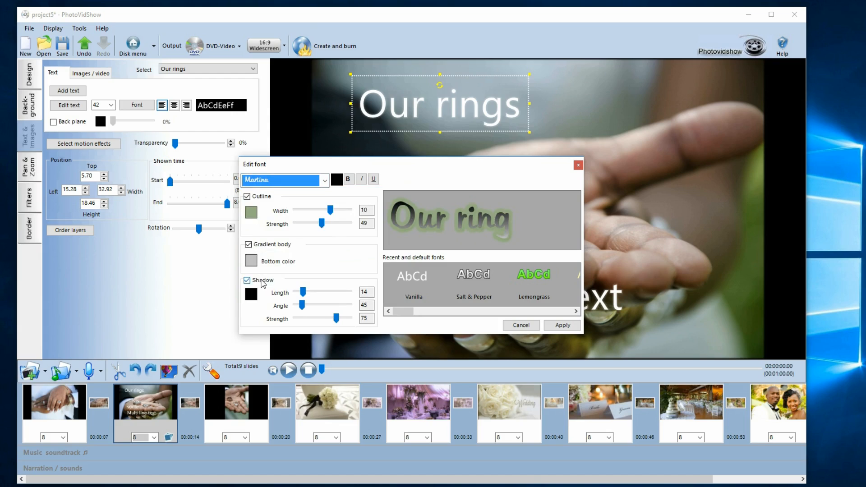
Set the caption's shadow length to 39 and reduce its outline to width 1 and strength 9
drag(309, 294, 320, 294)
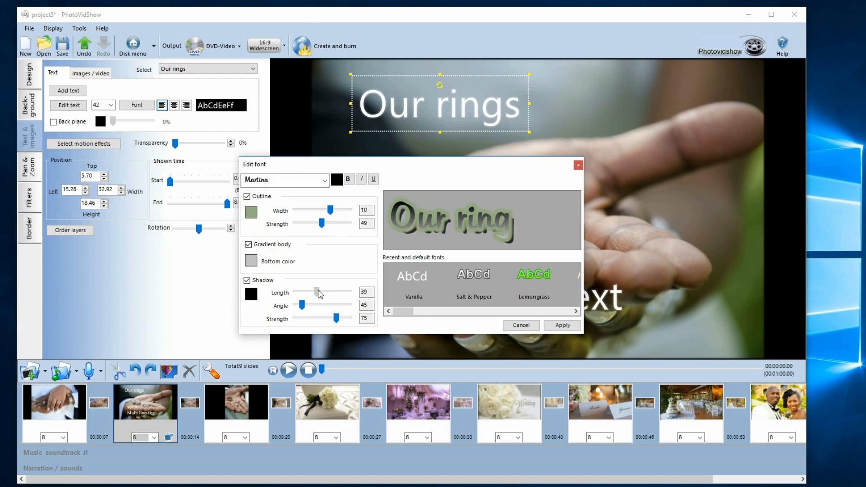
drag(321, 223, 275, 214)
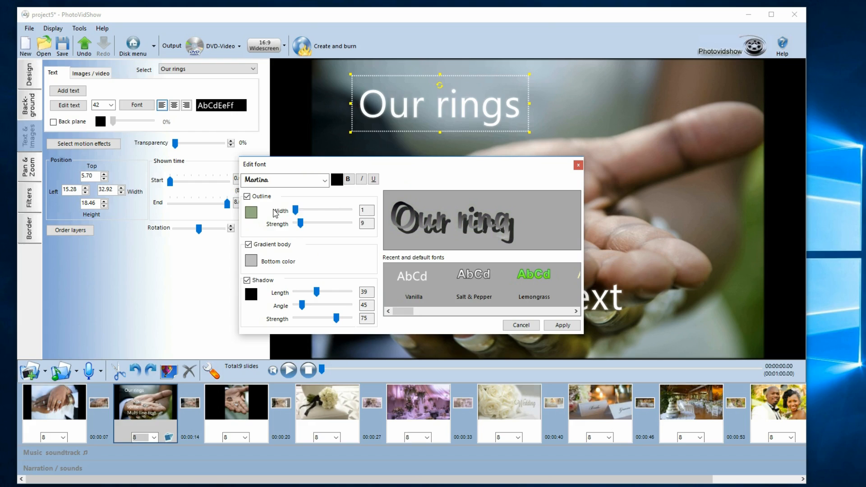
Set the caption's shadow to length 16, angle 70 and strength 29, and disable its outline and gradient body
drag(315, 293, 312, 318)
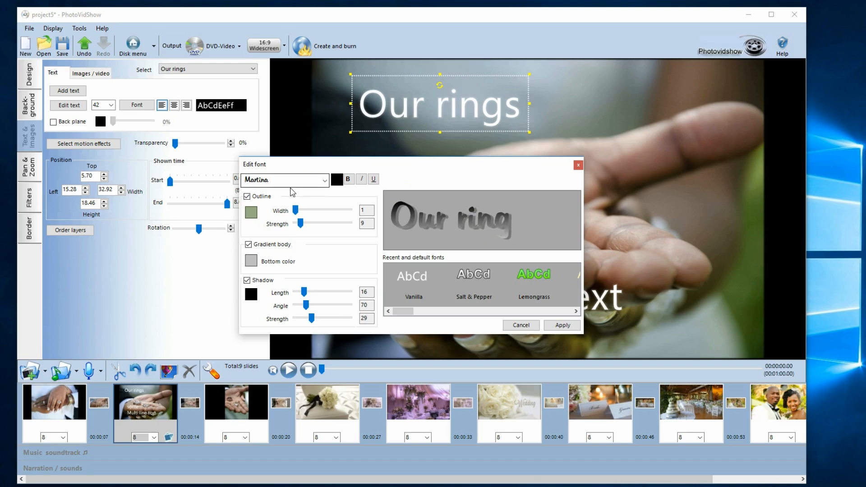
click(253, 197)
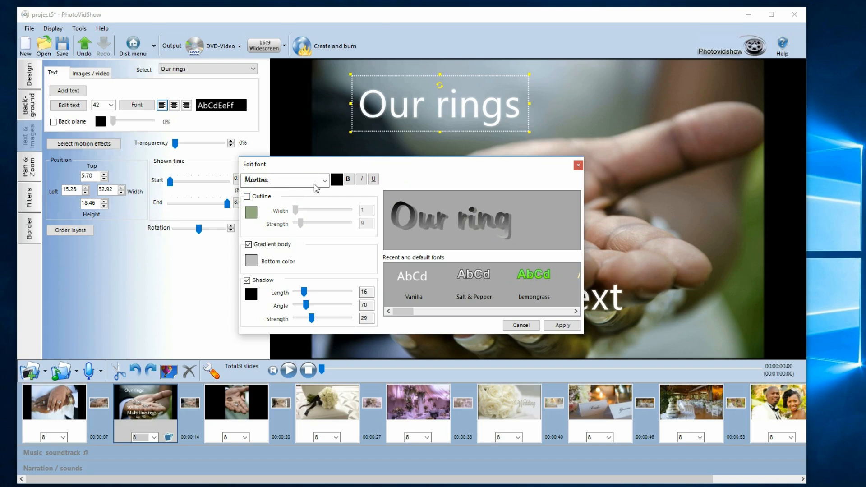
click(248, 244)
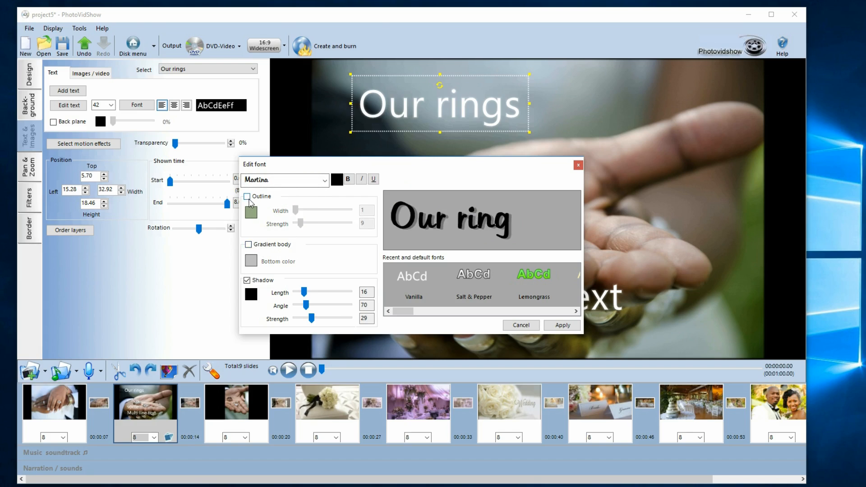
Set the font of the "Our rings" caption to Segoe Script and disable its shadow
click(324, 181)
drag(403, 249, 406, 271)
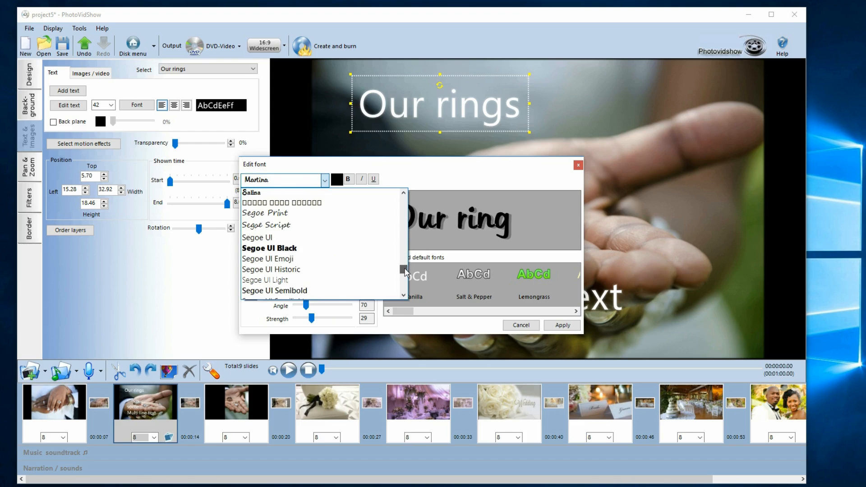
click(346, 225)
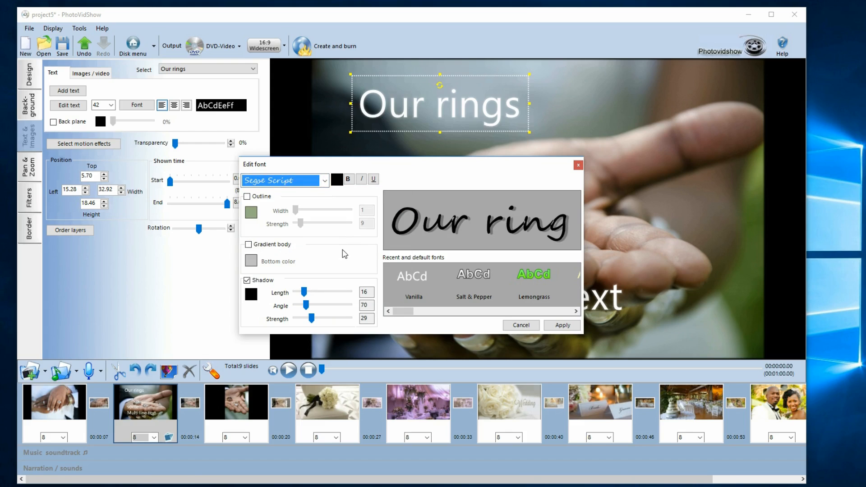
click(255, 282)
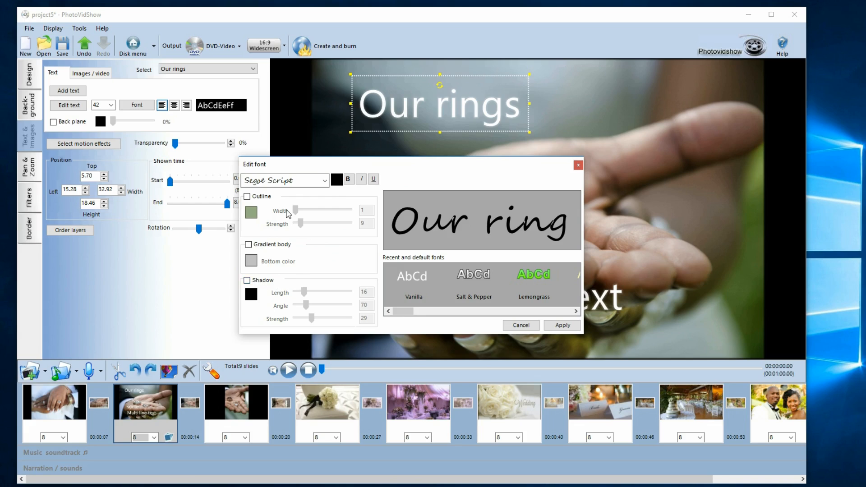
Enable a black outline with width 1 and strength 27 for the caption and apply the font settings
click(263, 197)
drag(301, 223, 312, 225)
click(252, 212)
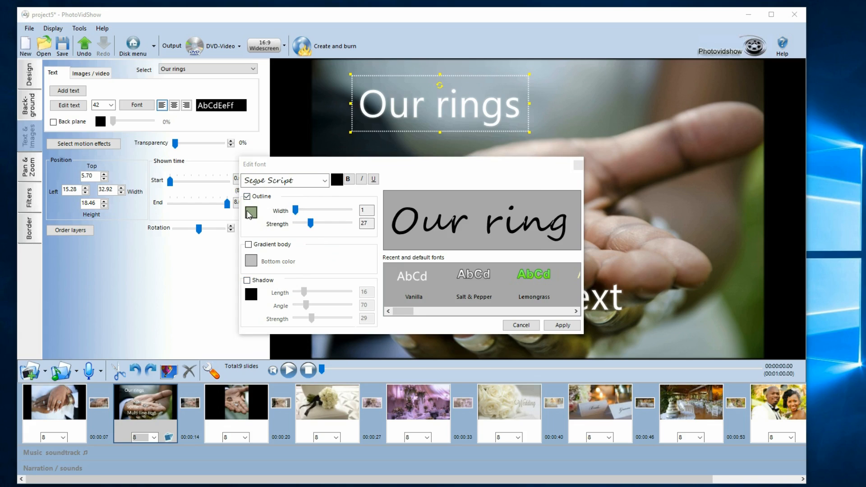
click(438, 206)
click(449, 246)
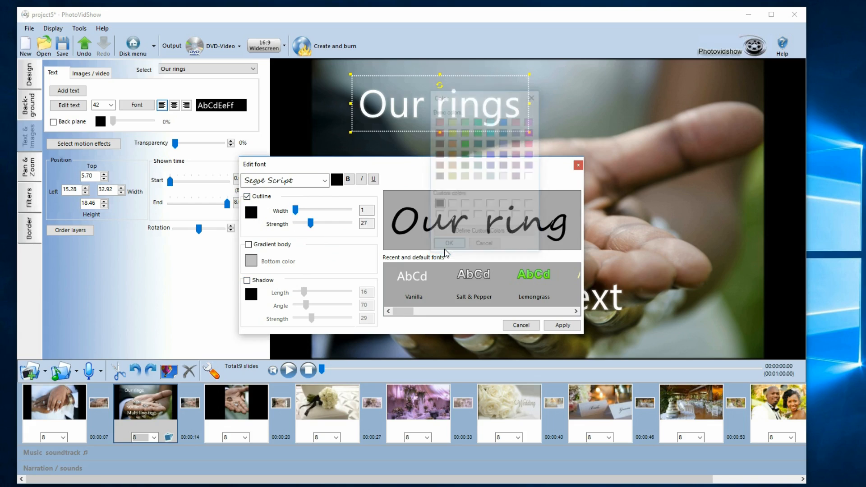
click(563, 326)
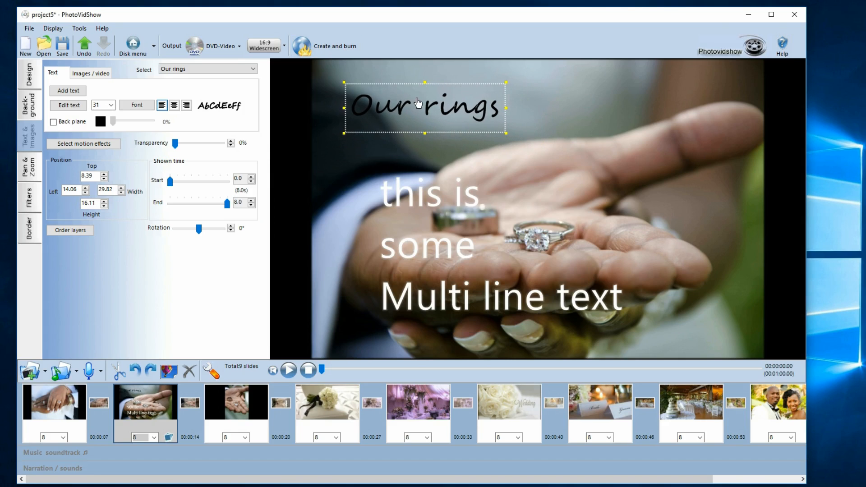
Enable a back plane behind the "Our rings" caption and place the caption at about 25.6 left and 7.7 top
drag(377, 110, 348, 154)
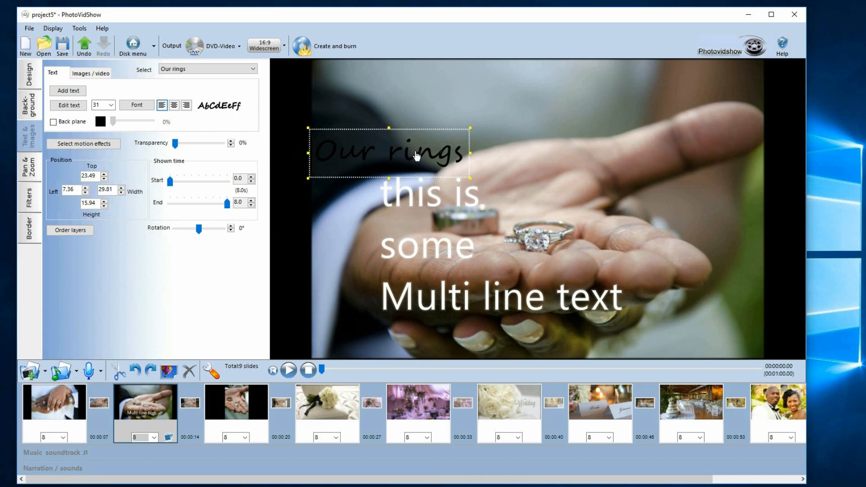
click(58, 122)
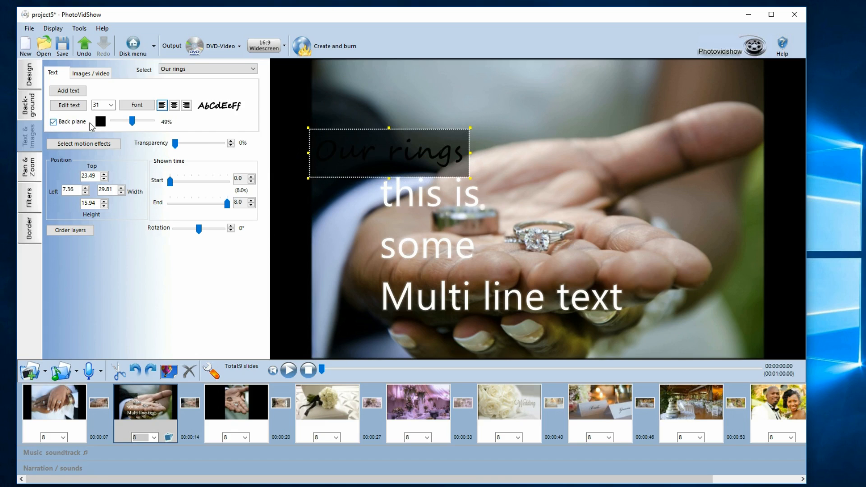
drag(342, 136, 440, 89)
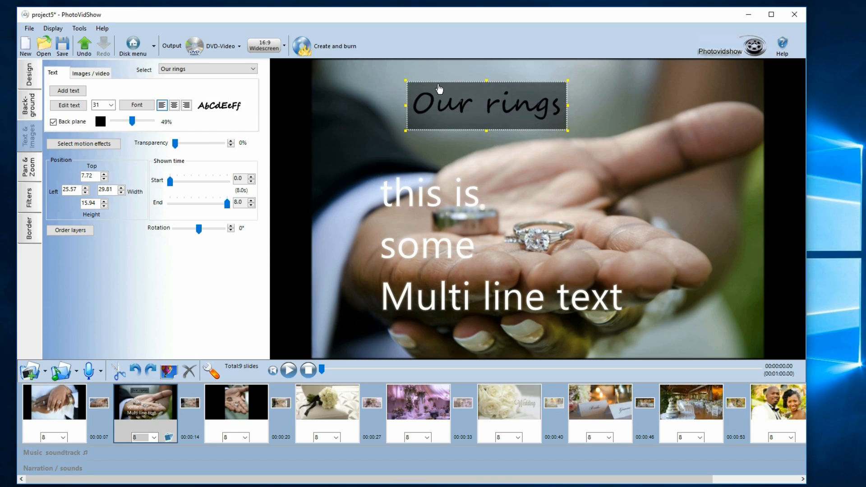
Colour the caption's back plane cyan, adjust its transparency, and move the caption to about 32.5 left and 9.9 top
click(101, 121)
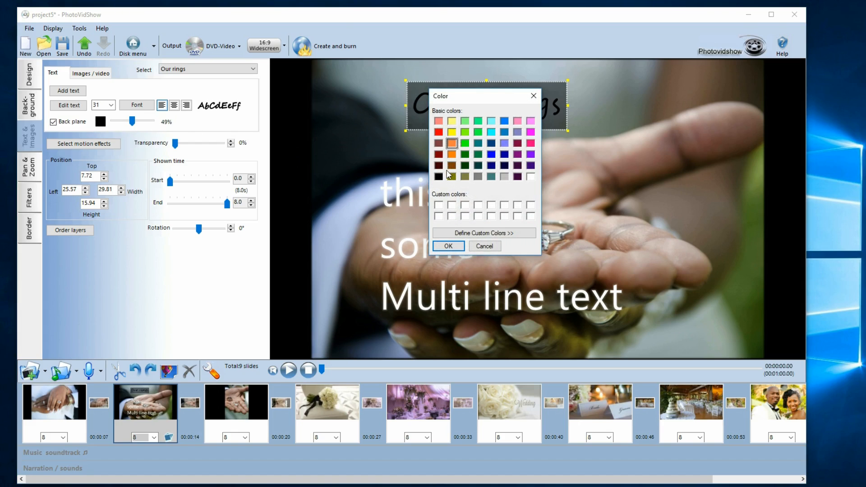
click(492, 133)
click(449, 246)
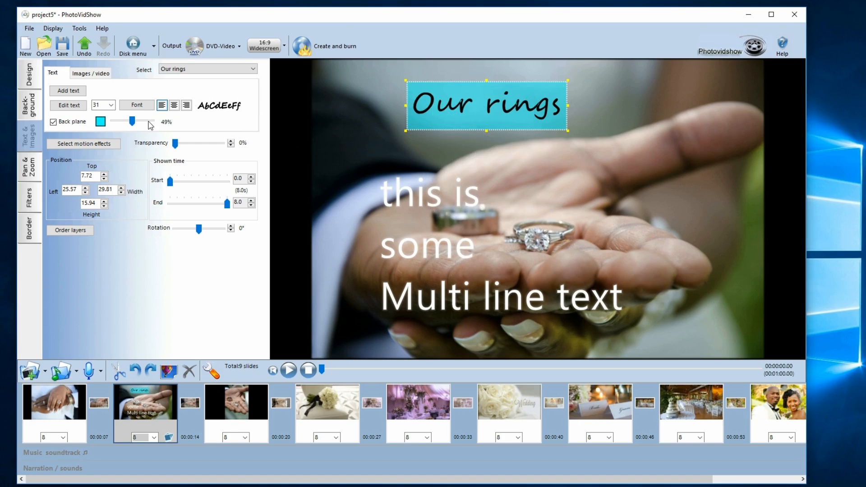
drag(132, 121, 145, 123)
drag(457, 121, 497, 133)
Delete the multi-line text caption from the slide
click(431, 196)
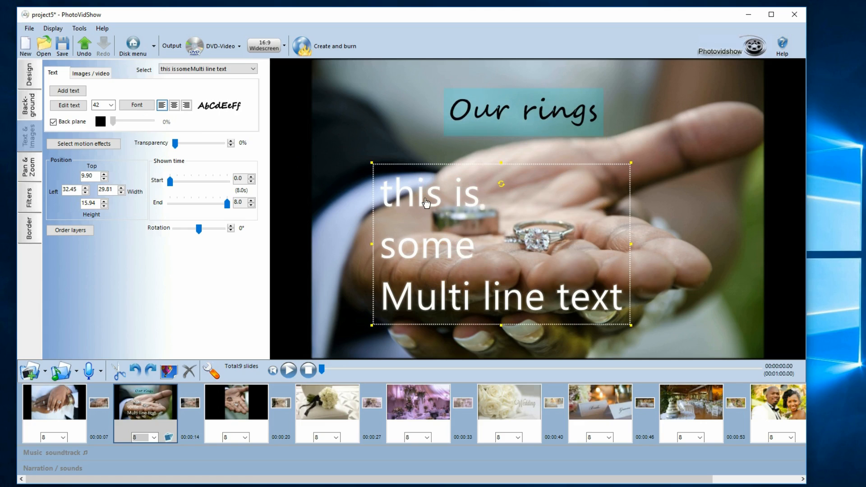
right_click(431, 198)
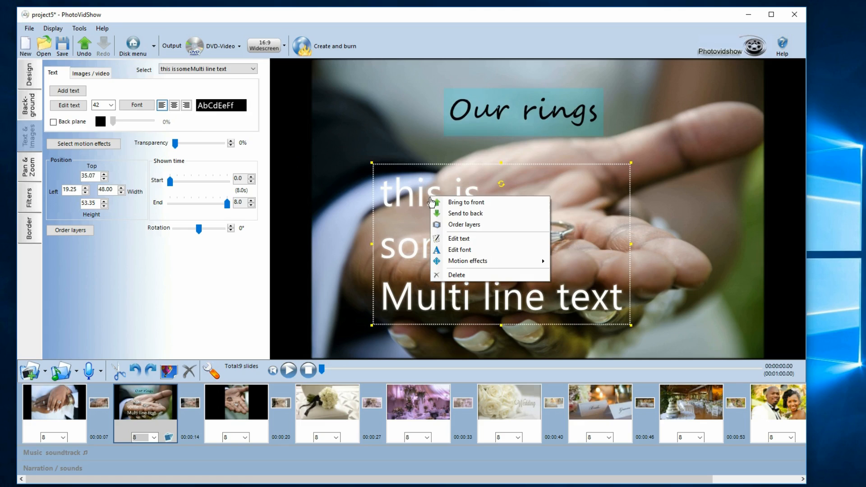
click(456, 275)
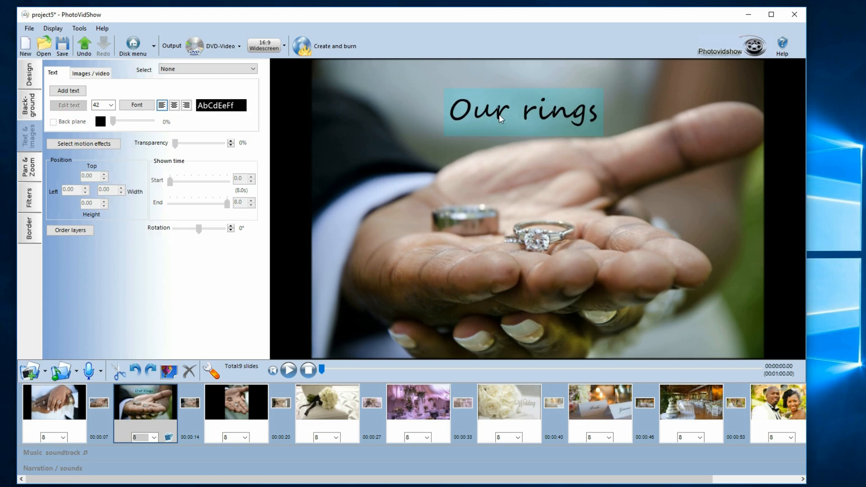
Disable the back plane of the "Our rings" caption and move the caption left and slightly higher on the slide
drag(499, 115, 432, 112)
click(63, 126)
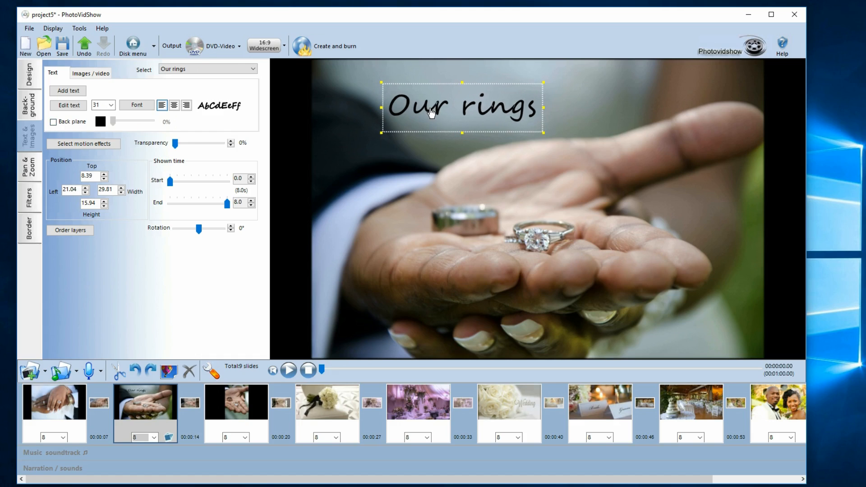
click(458, 73)
click(499, 113)
drag(498, 114, 499, 103)
Add photo4.jpg to the slide, place it in the upper right of the photo and enlarge it to about 26.4 wide
click(616, 107)
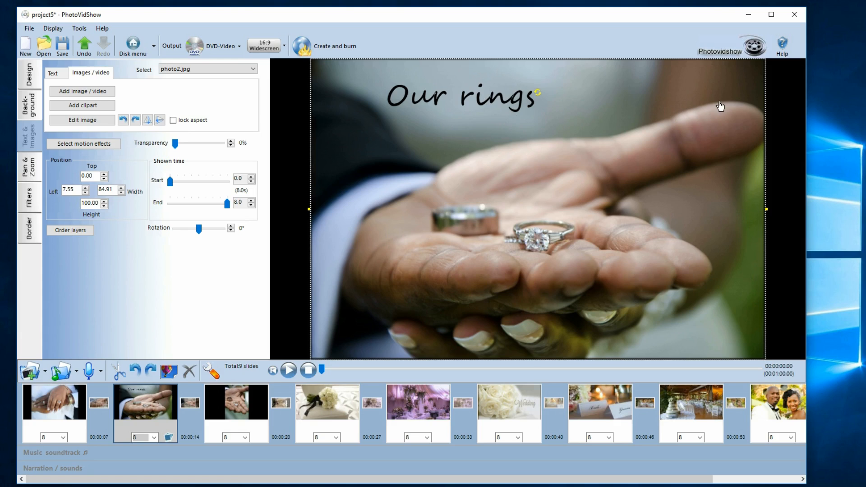
click(294, 156)
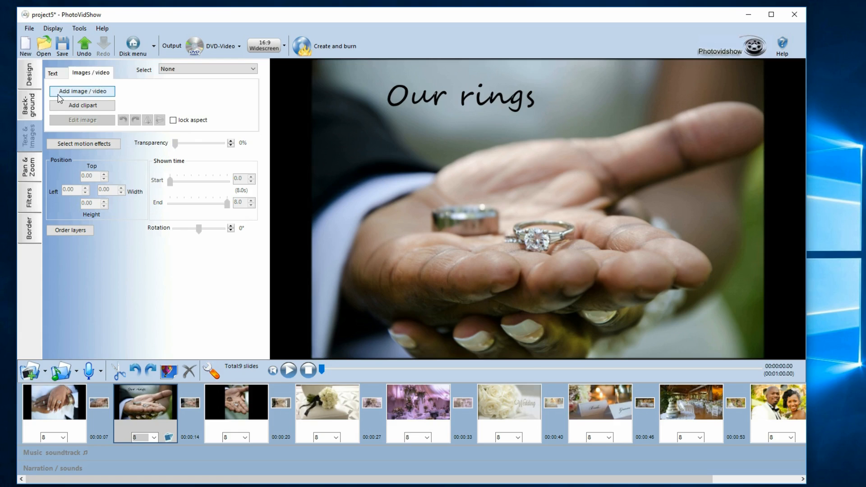
click(100, 91)
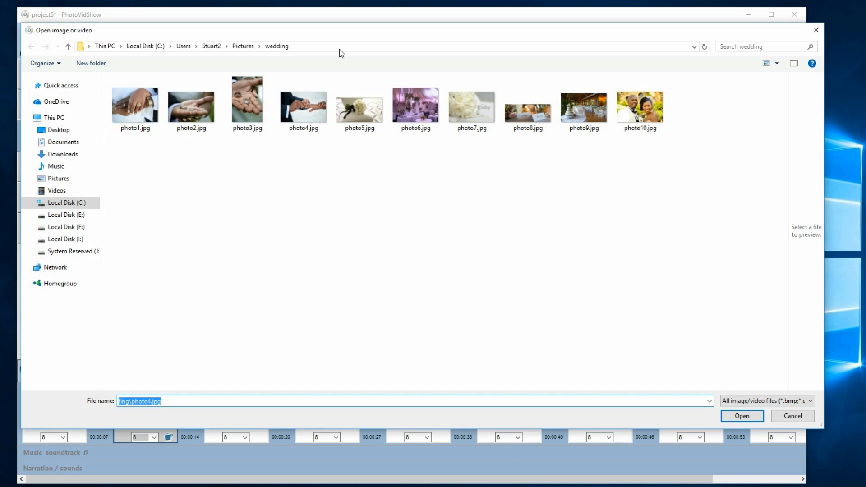
double_click(310, 106)
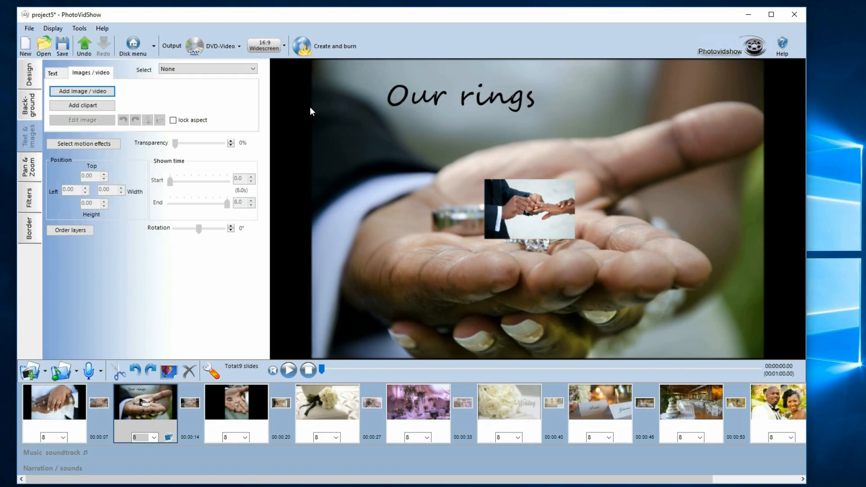
drag(522, 212, 627, 139)
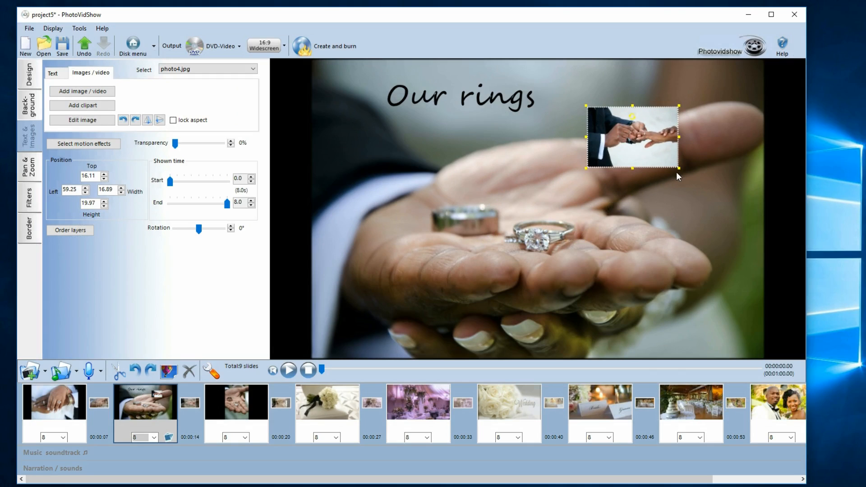
drag(678, 168, 730, 202)
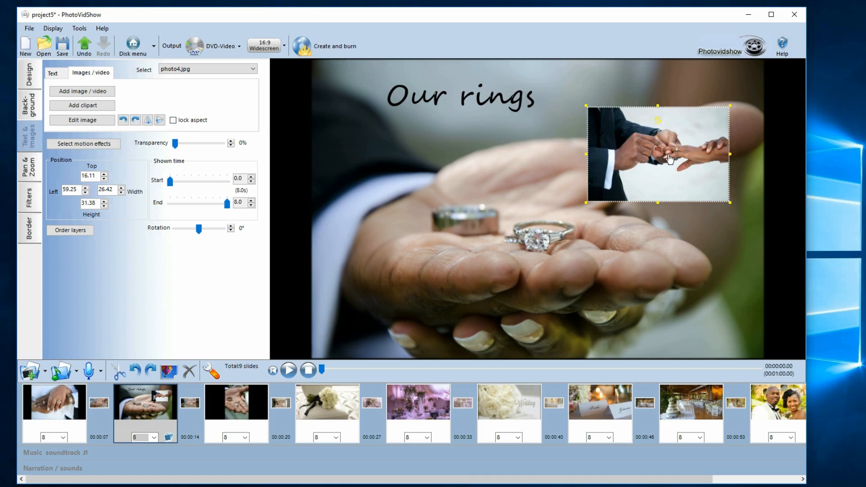
Restore the added image's original aspect, lock its aspect, and move it to about 60 left and 10.4 top
right_click(691, 140)
click(705, 182)
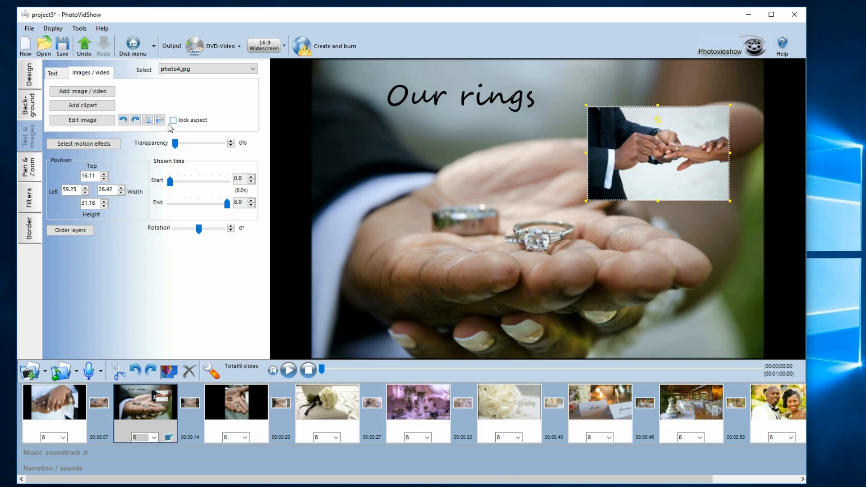
click(174, 121)
drag(677, 179, 673, 158)
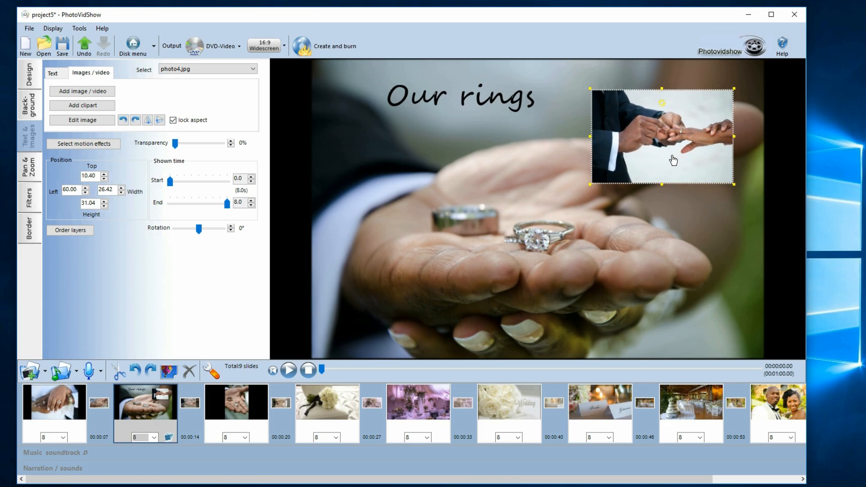
Apply the "sun big" outline mask to the added photo4.jpg image
right_click(619, 149)
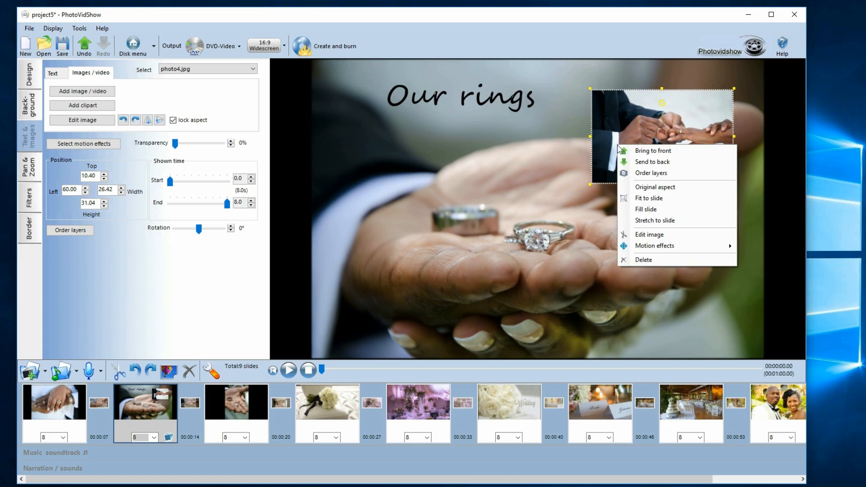
click(541, 159)
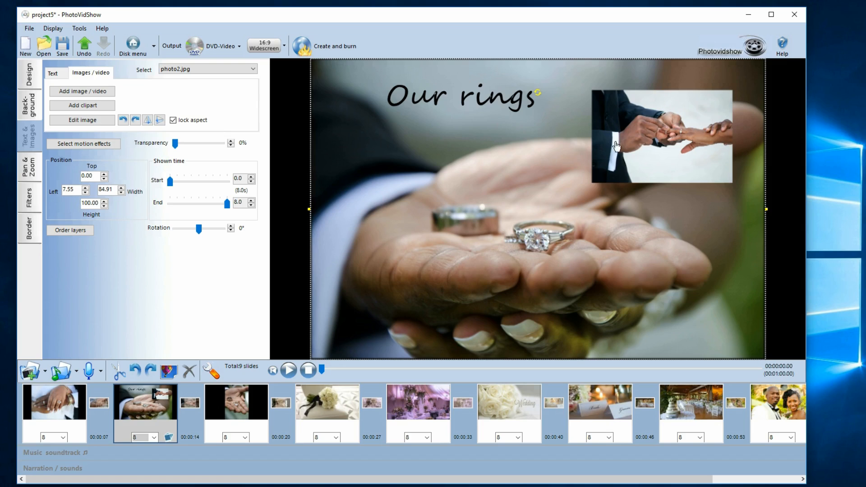
click(617, 143)
right_click(618, 143)
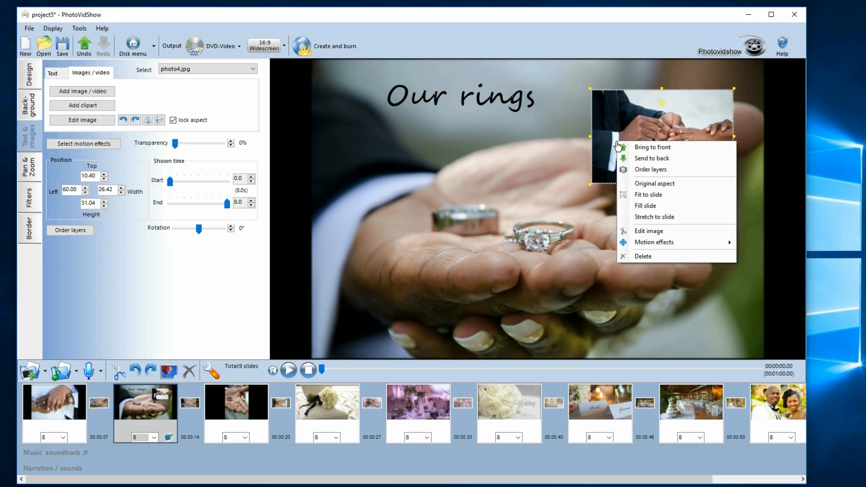
click(650, 232)
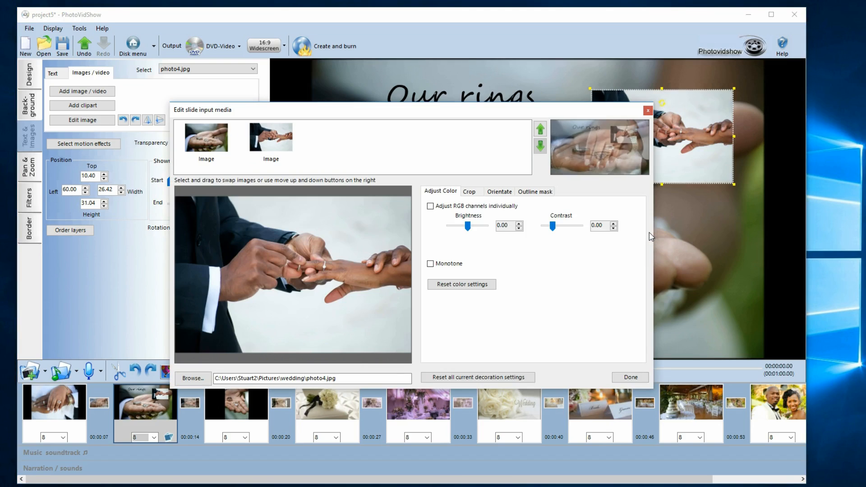
click(542, 193)
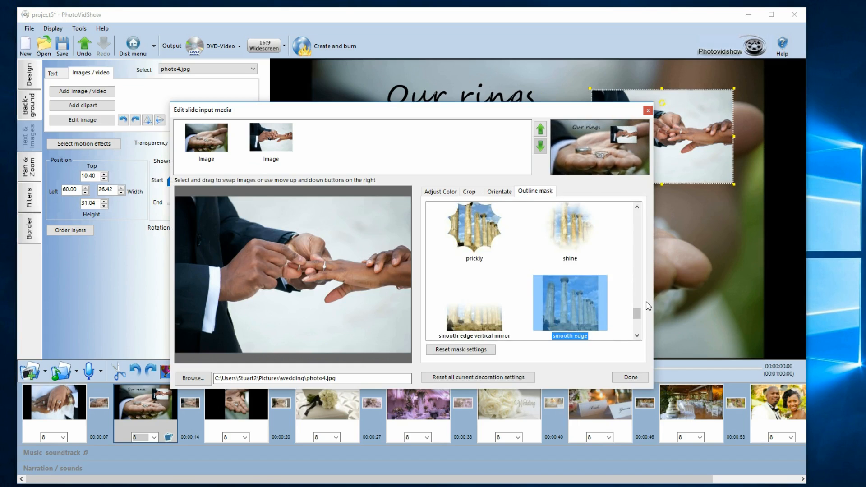
scroll(641, 325, down, 1)
click(578, 280)
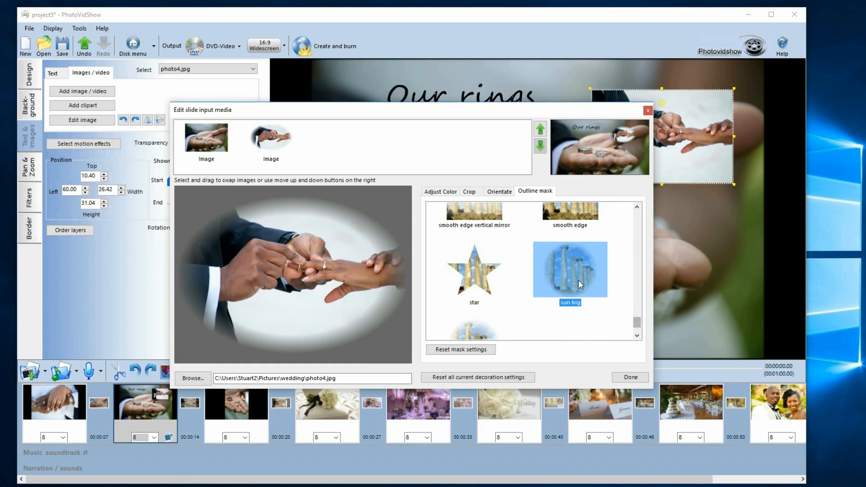
click(631, 378)
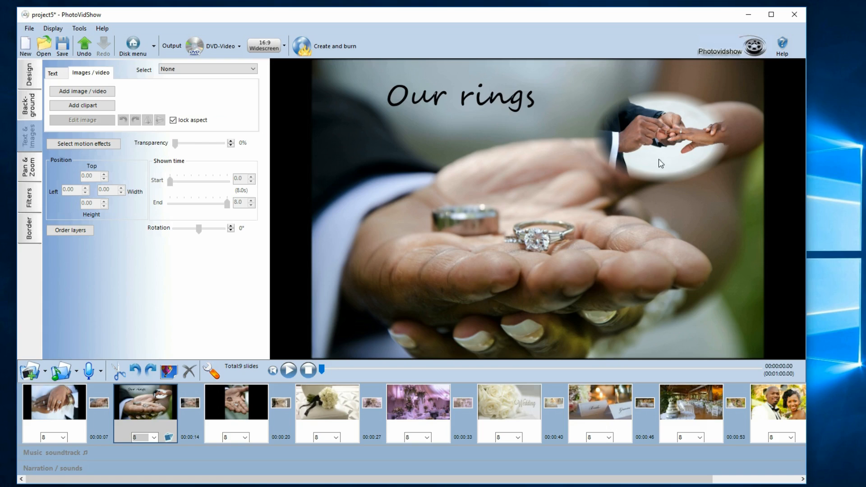
Enlarge the masked image to about 30.5 wide and 35.9 high, and position it at about 60.1 left and 8 top
drag(661, 164, 657, 155)
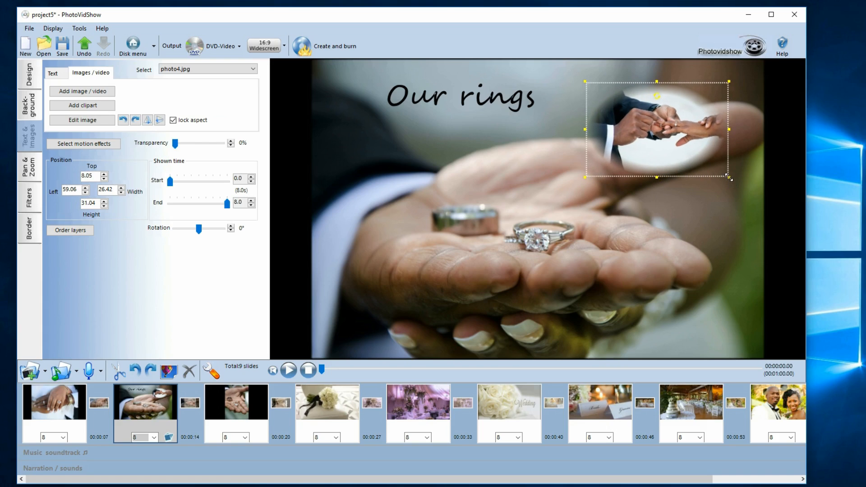
drag(730, 178, 751, 192)
drag(695, 162, 701, 162)
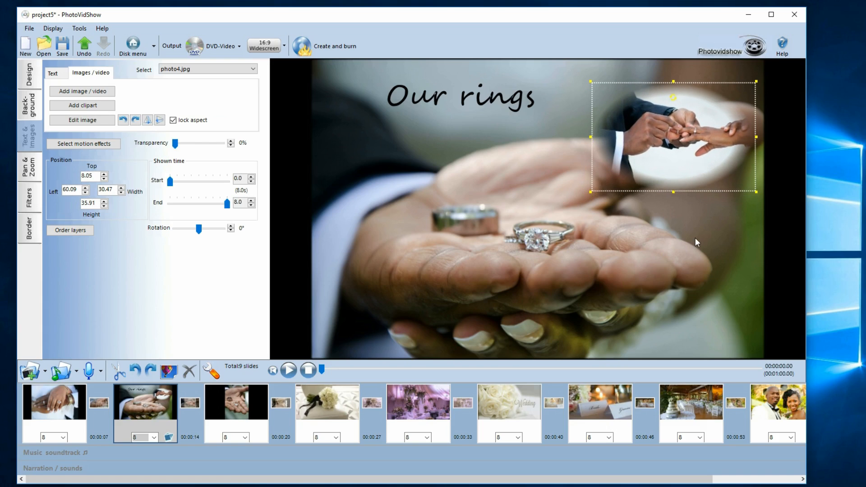
Fit the background image photo2.jpg to the slide, then switch it to fill the whole slide
click(695, 242)
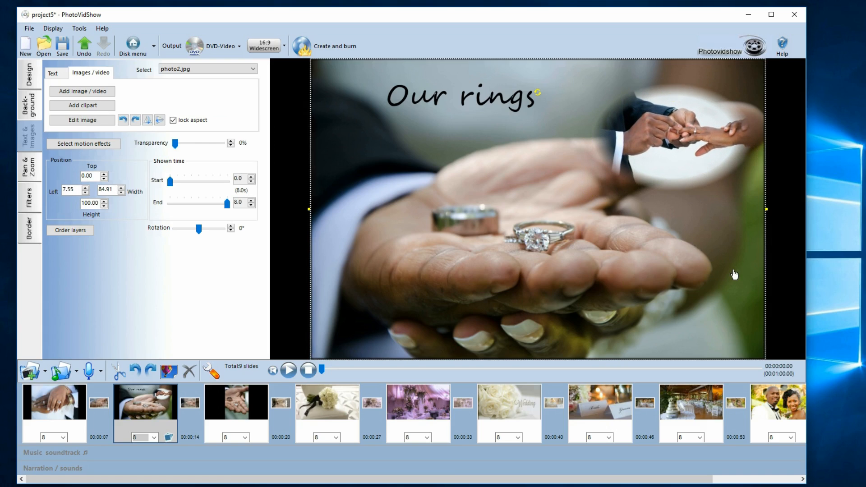
right_click(365, 172)
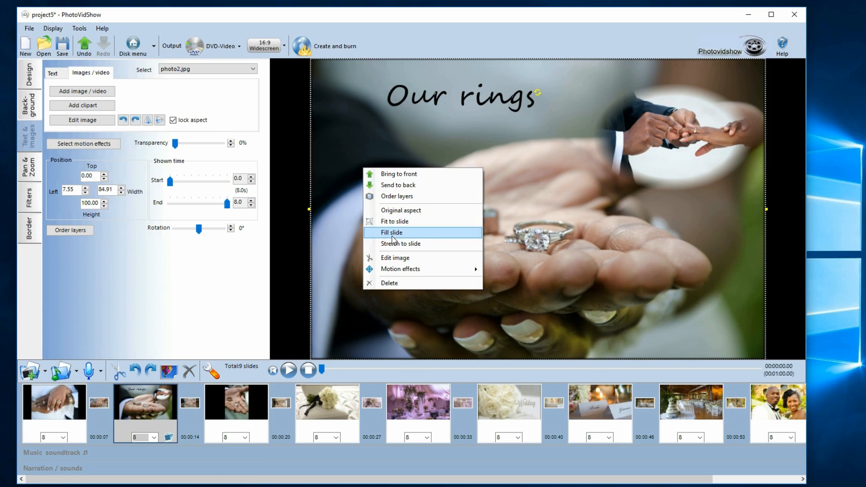
click(394, 223)
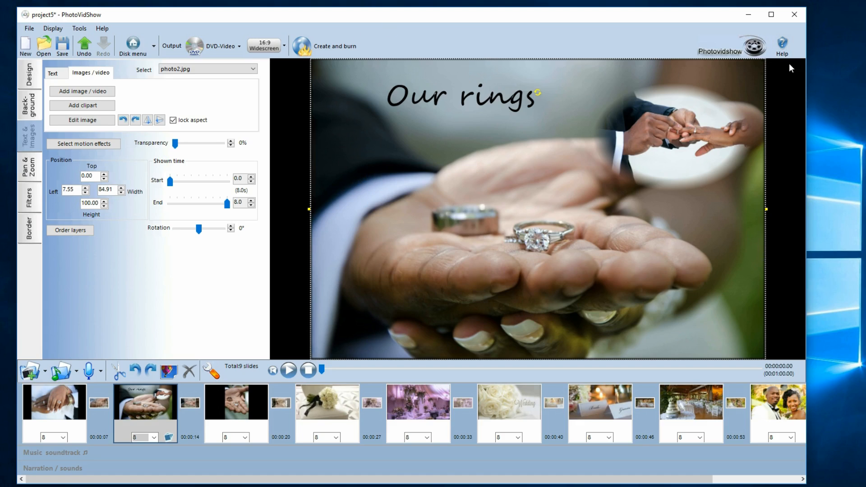
right_click(384, 159)
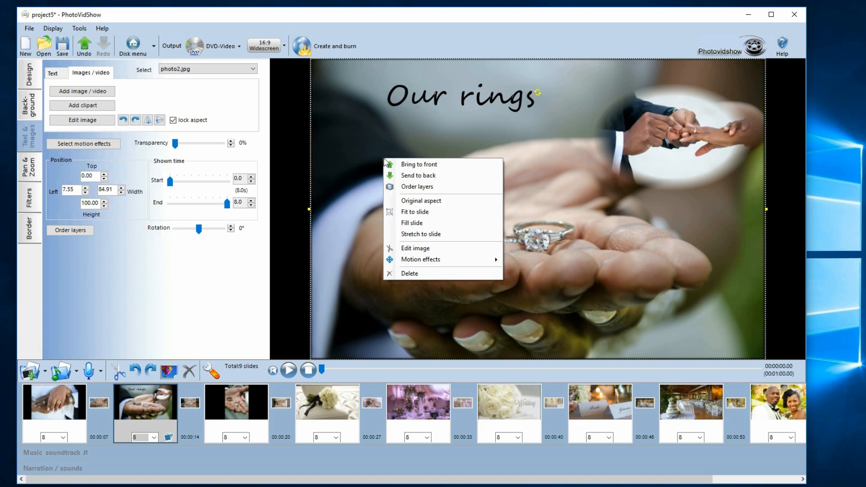
click(410, 223)
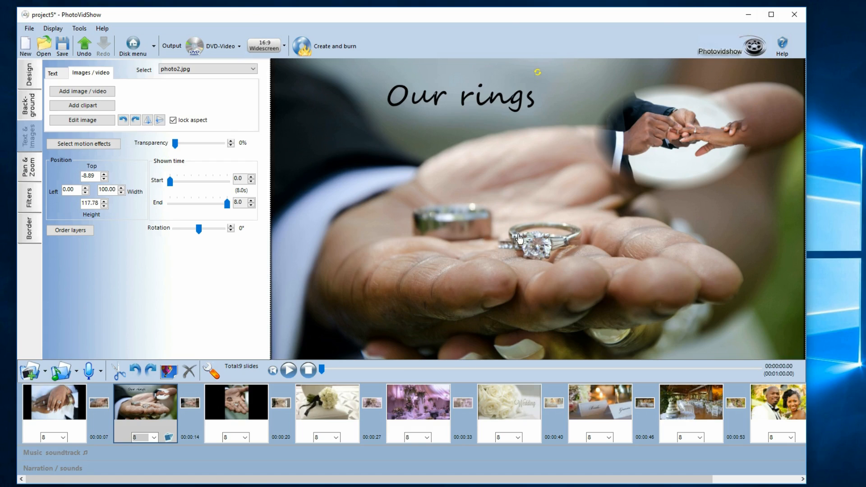
Try stretching photo2.jpg to the slide, then set it back to fill the slide
right_click(422, 199)
click(461, 278)
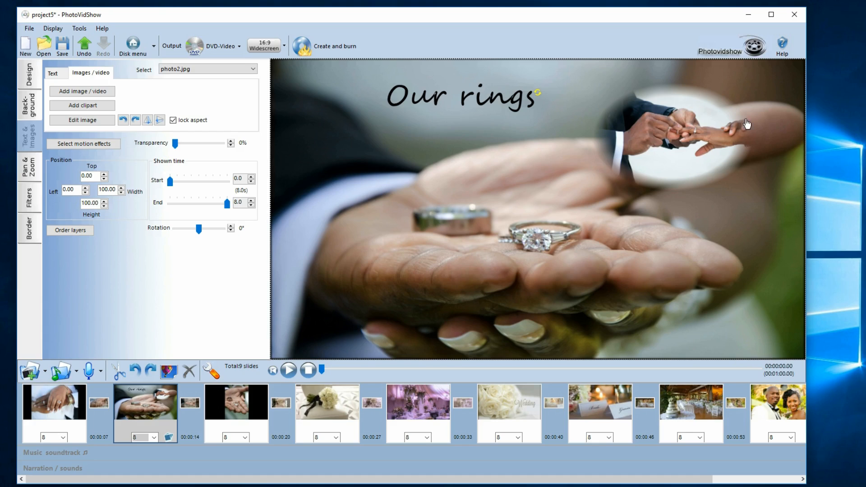
right_click(433, 199)
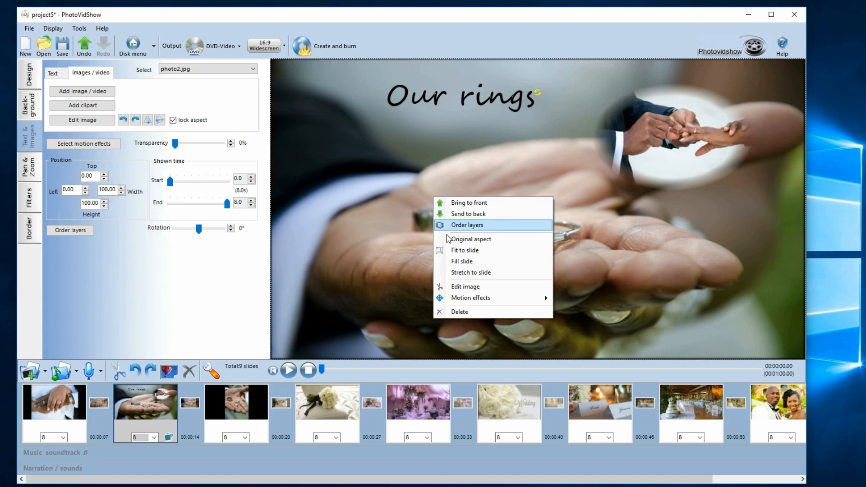
click(463, 262)
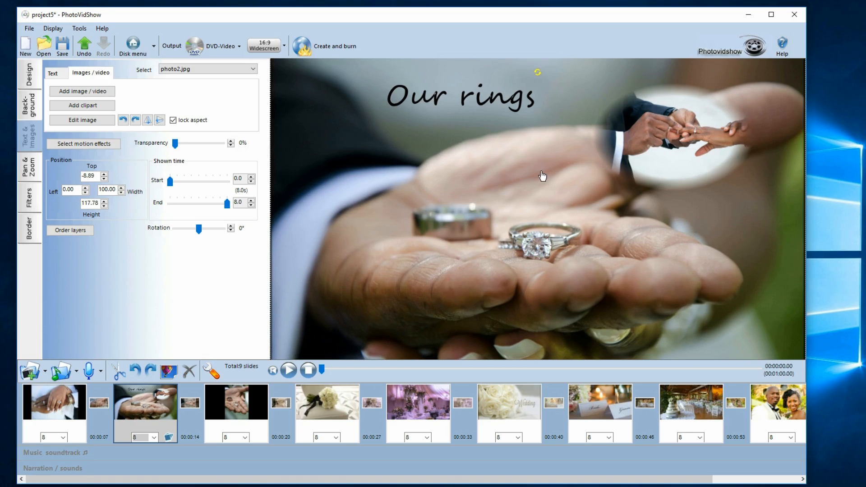
Move the masked photo4.jpg image slightly up and to the right, then reselect the background photo
drag(670, 146, 679, 140)
click(676, 252)
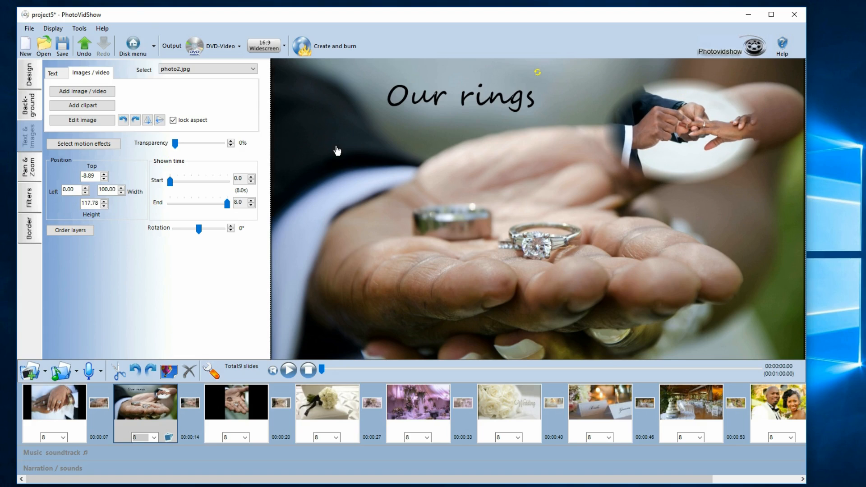
Add the peeled-corner label clipart Sticker5.png and move it to about 17.6 left and 12.6 top, overlapping the caption
click(96, 106)
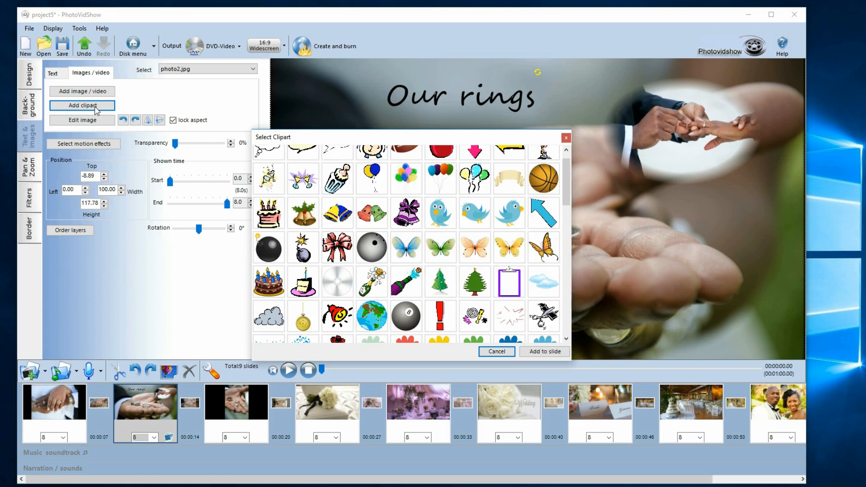
drag(566, 194, 562, 296)
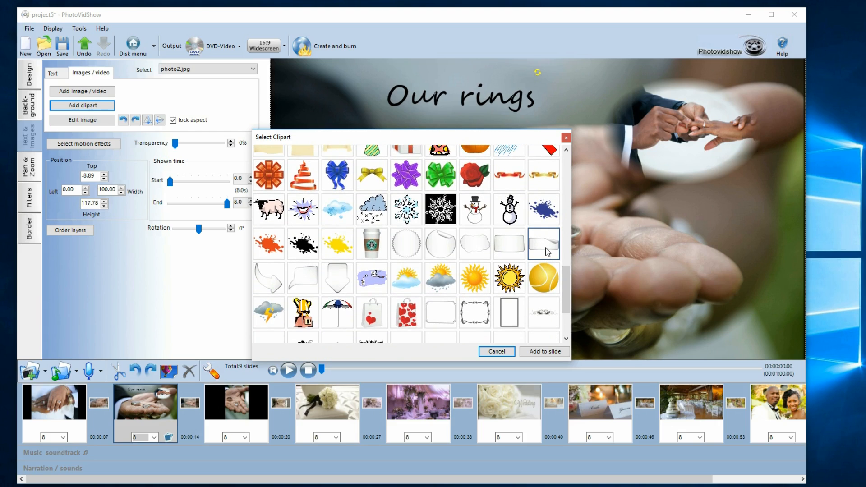
click(544, 354)
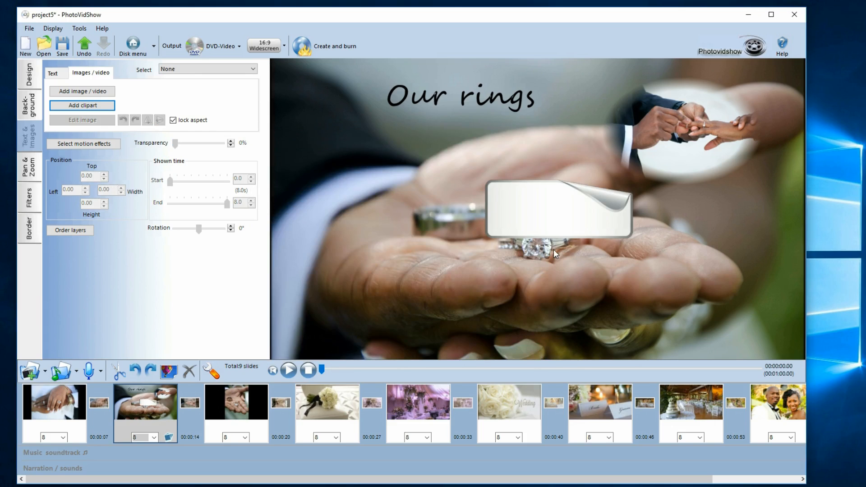
drag(564, 223, 444, 142)
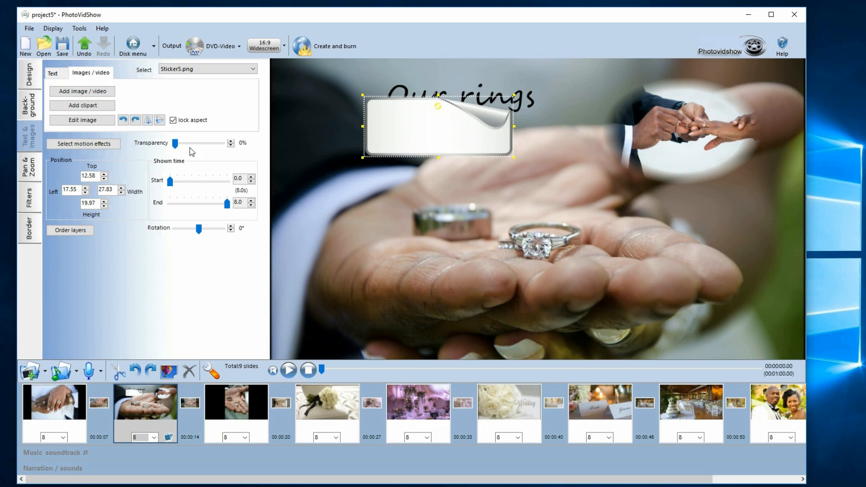
Add the gold Wedding rings.png clipart to the slide and place it just below the sticker
click(83, 105)
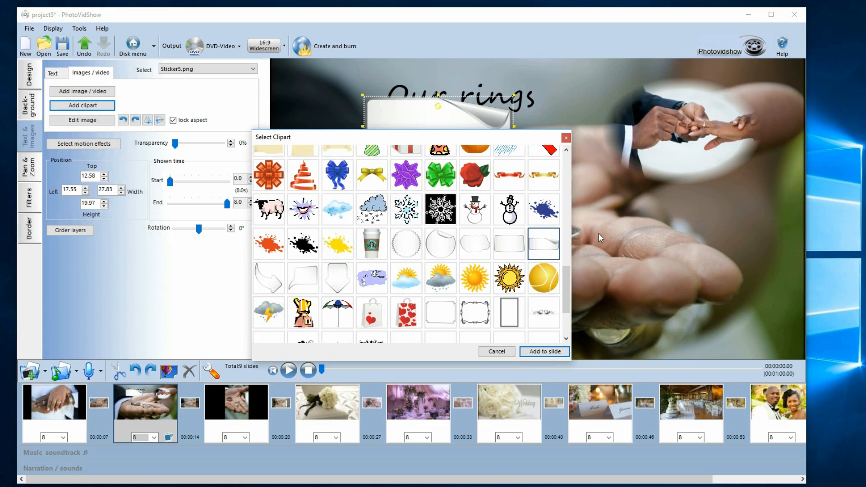
drag(569, 285, 570, 306)
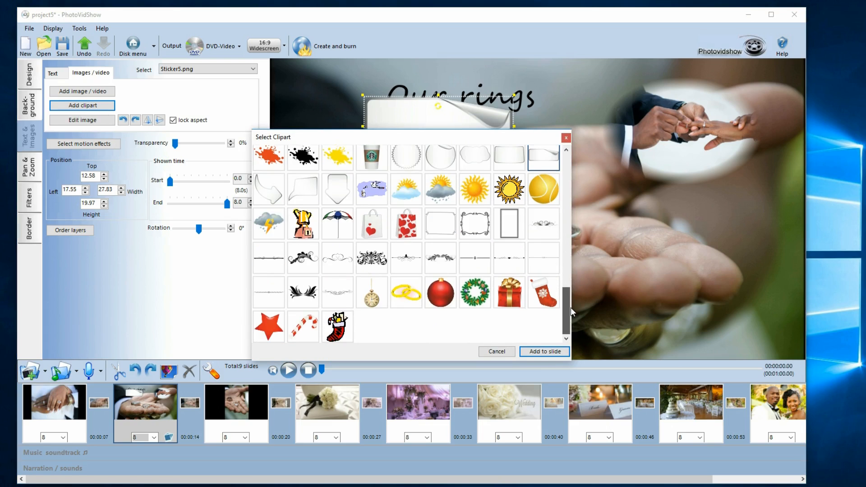
click(408, 296)
click(408, 298)
click(537, 351)
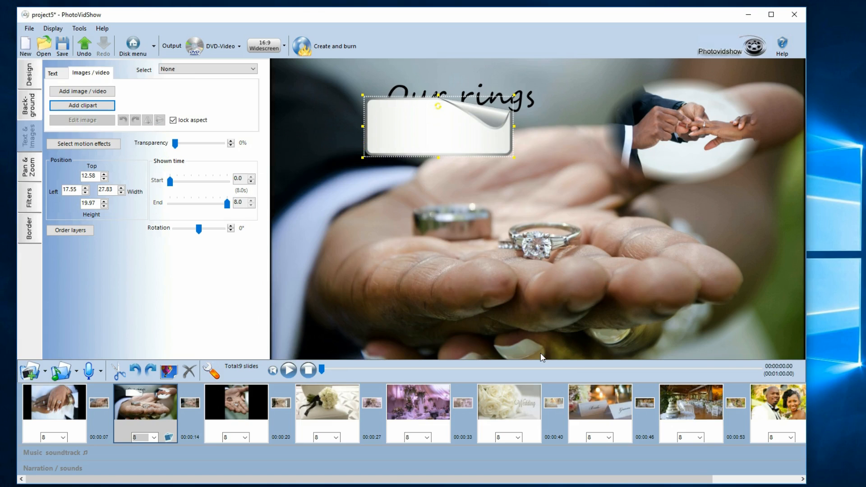
drag(555, 226, 540, 220)
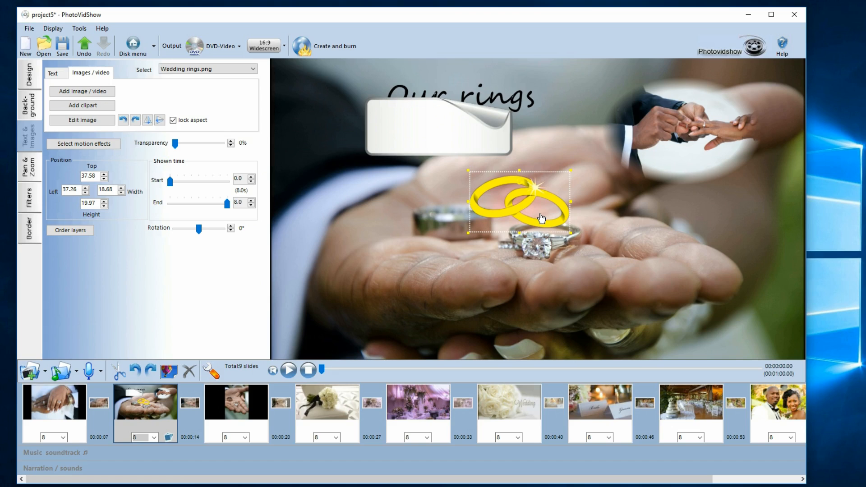
drag(542, 218, 472, 205)
Move the sticker to about 16.8 left and 14.4 top, and the wedding rings to about 20.2 left and 25.7 top
click(425, 129)
mouse_move(425, 130)
mouse_down()
mouse_move(420, 112)
mouse_move(422, 136)
mouse_up()
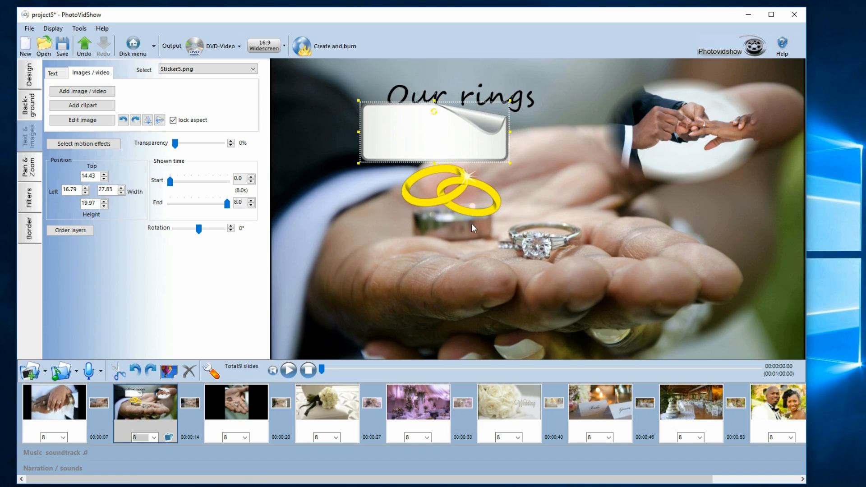
drag(467, 202, 443, 178)
click(246, 69)
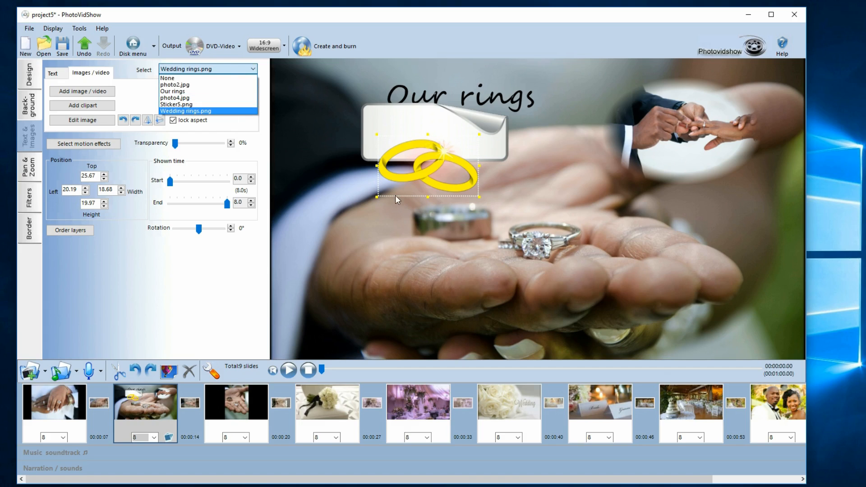
click(449, 168)
Move the "Our rings" caption to about 21.1 left and 4.5 top, and the wedding rings to about 18.1 left and 26.9 top
mouse_move(413, 116)
mouse_down()
mouse_move(401, 127)
mouse_move(408, 127)
mouse_up()
click(371, 154)
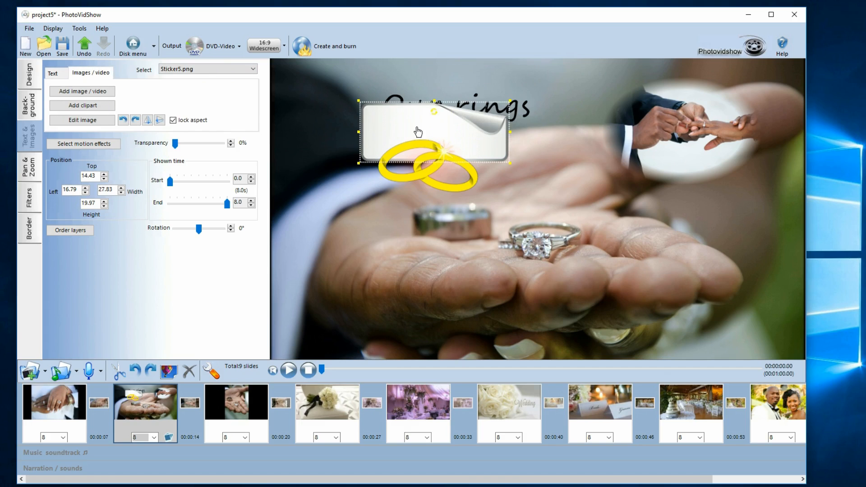
drag(518, 108, 529, 98)
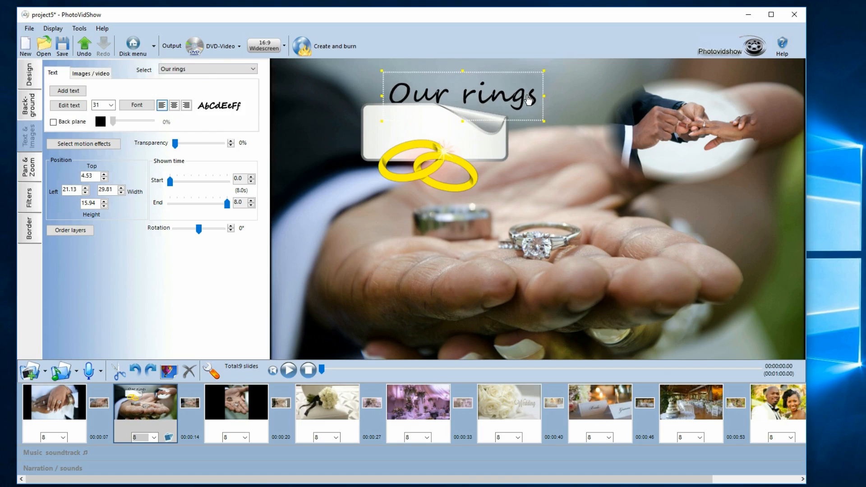
drag(454, 159, 443, 162)
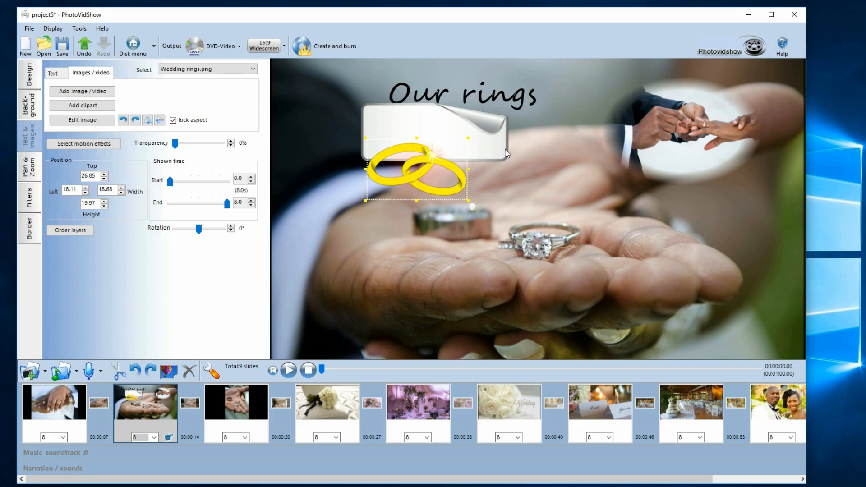
Bring the "Our rings" caption to the front and move it to about 21 left and 5.9 top
right_click(481, 97)
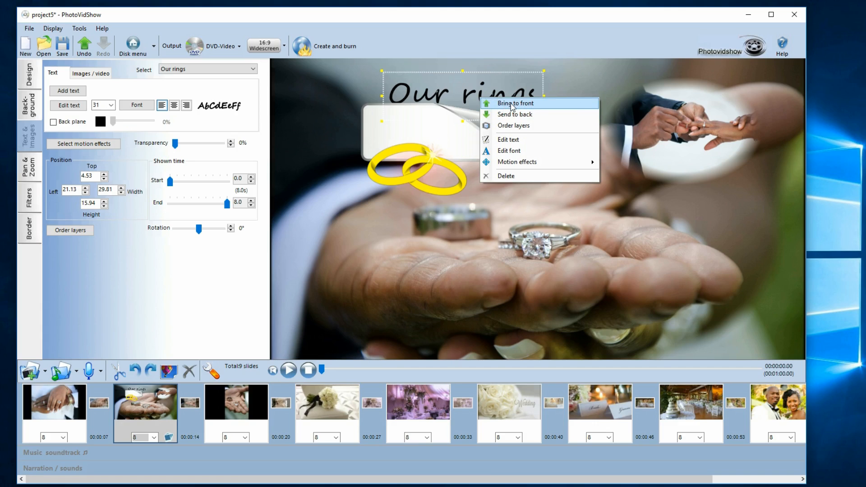
click(512, 107)
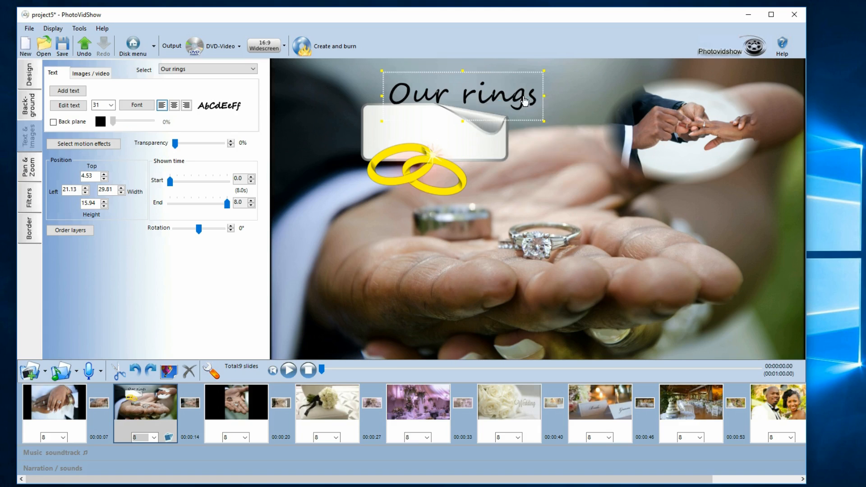
mouse_move(525, 101)
mouse_down()
mouse_move(491, 183)
mouse_move(738, 122)
mouse_move(709, 228)
mouse_move(520, 187)
mouse_move(497, 130)
mouse_move(711, 94)
mouse_move(656, 167)
mouse_move(505, 138)
mouse_move(520, 99)
mouse_up()
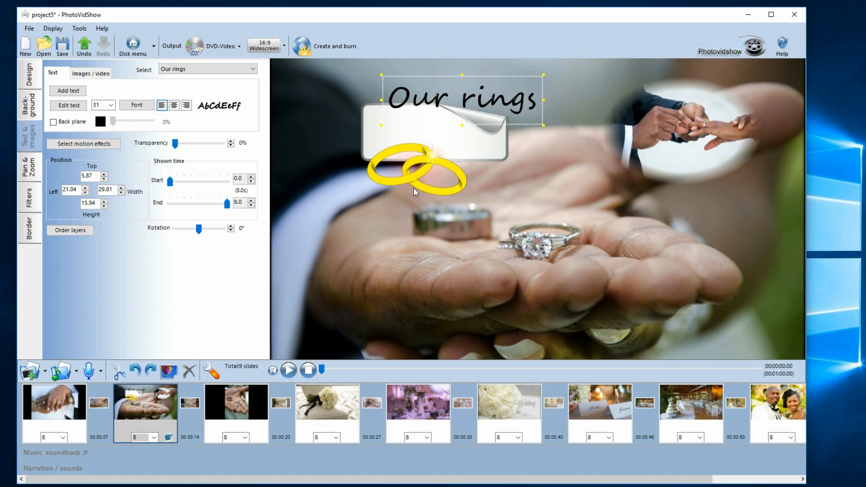
Open the slide's layer order and go through the image layers, finishing with the "Our rings" text layer selected
click(72, 231)
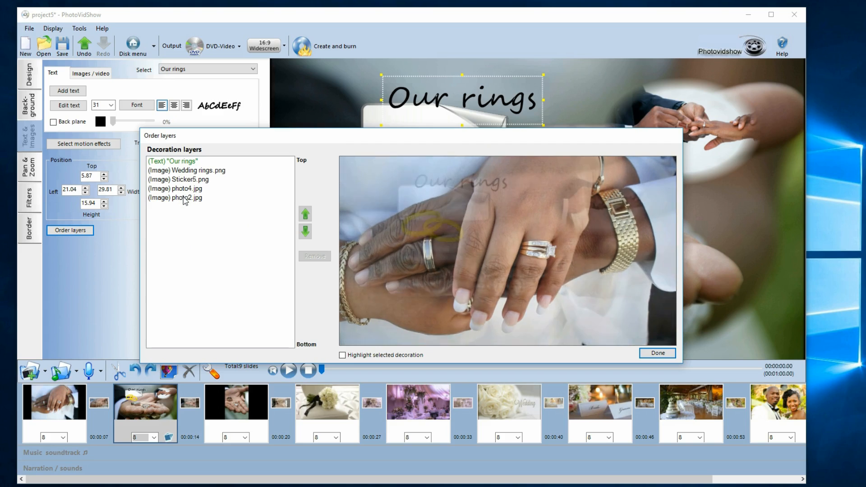
click(186, 200)
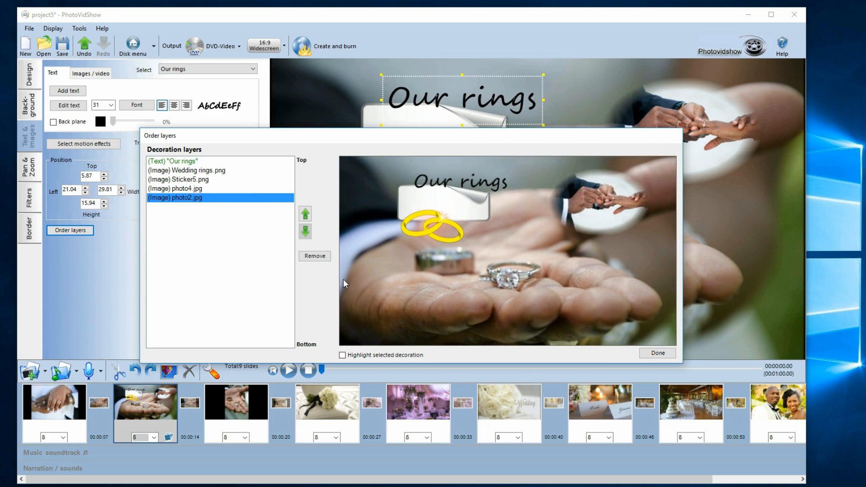
click(186, 189)
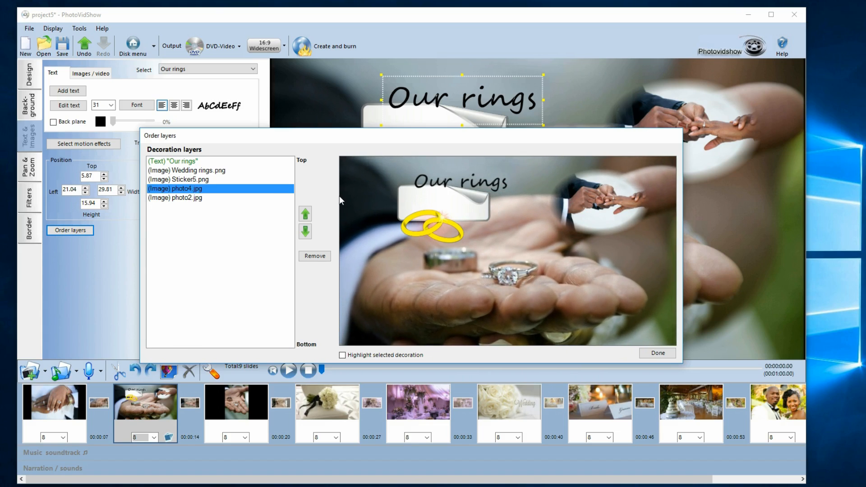
click(201, 173)
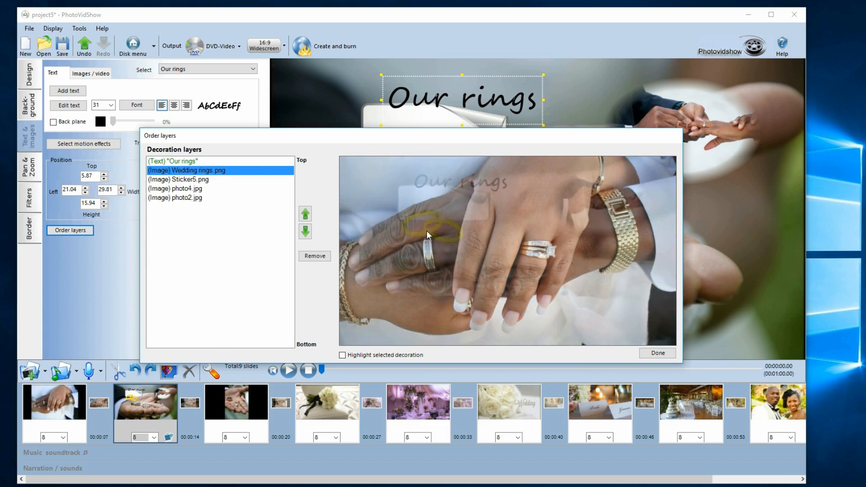
click(191, 162)
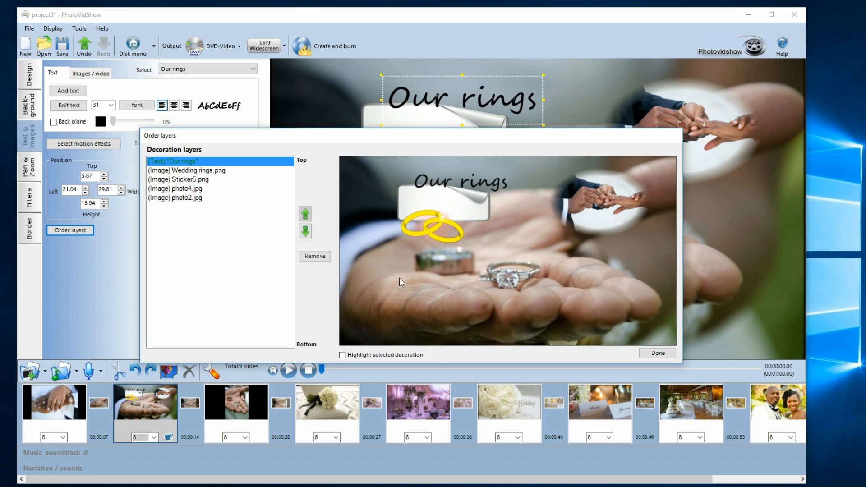
Lower the "Our rings" text in the layer order, then raise it back to the top
click(305, 231)
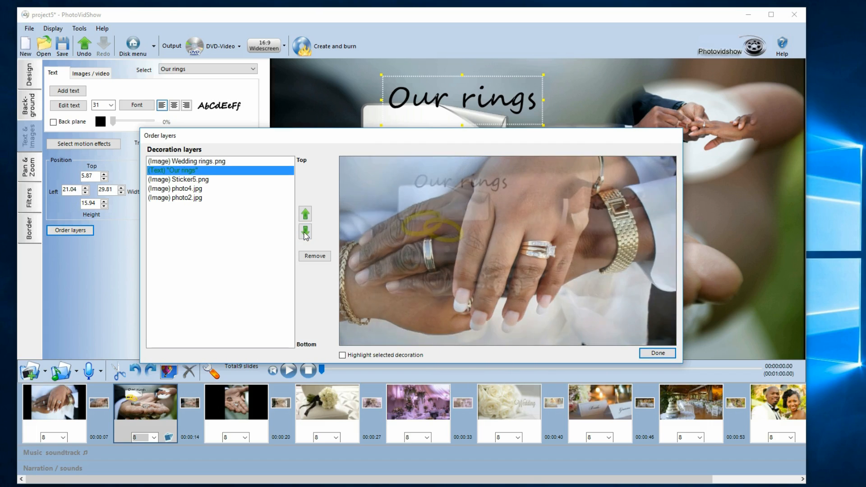
click(305, 231)
click(305, 214)
click(305, 214)
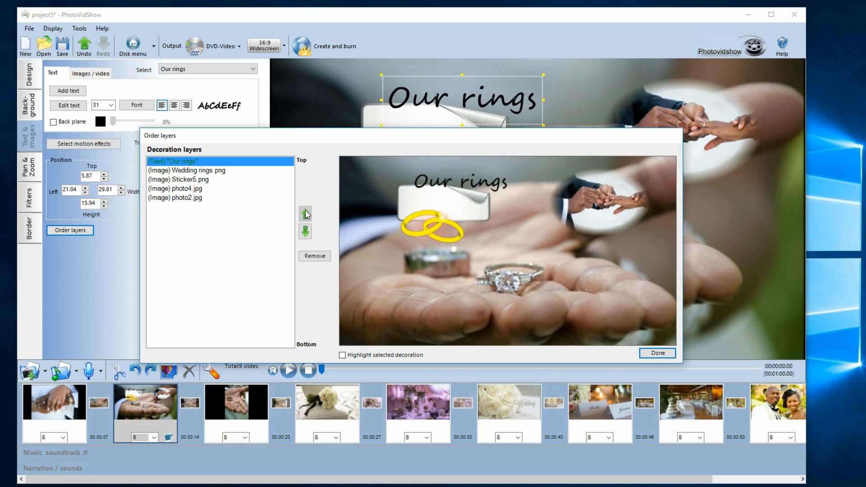
Move the "Our rings" text down one layer to sit below Wedding rings.png, then select the photo4.jpg layer
click(306, 231)
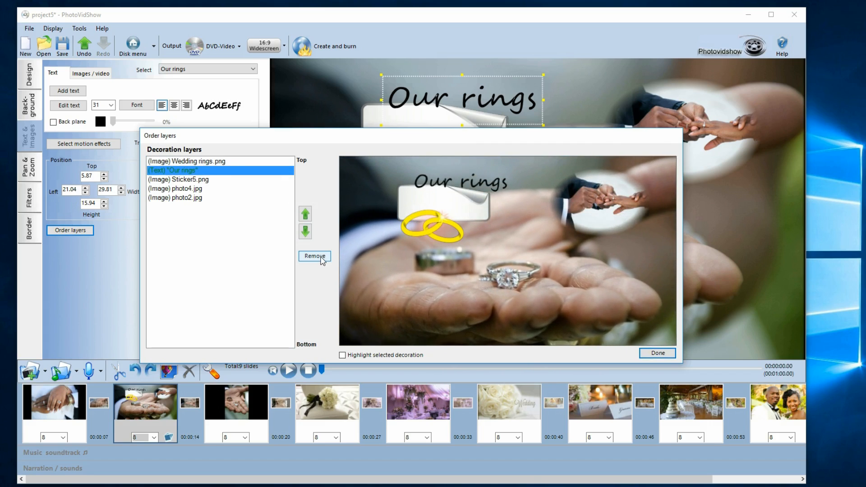
click(306, 217)
click(306, 230)
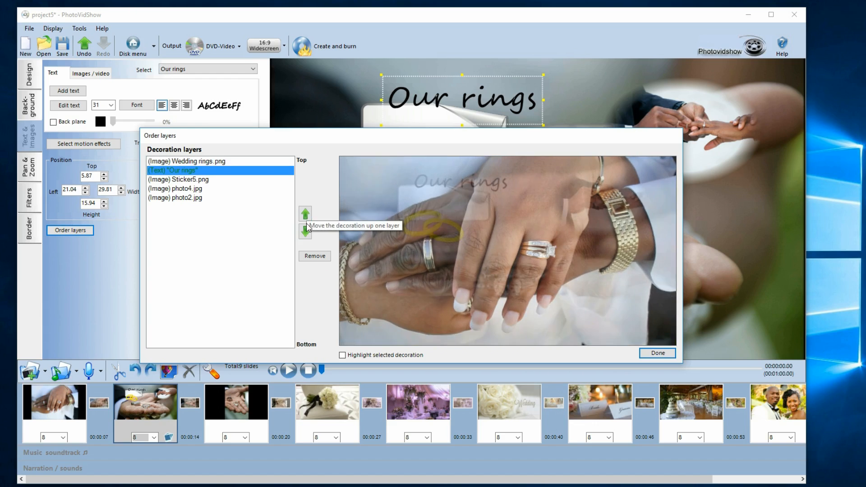
click(188, 189)
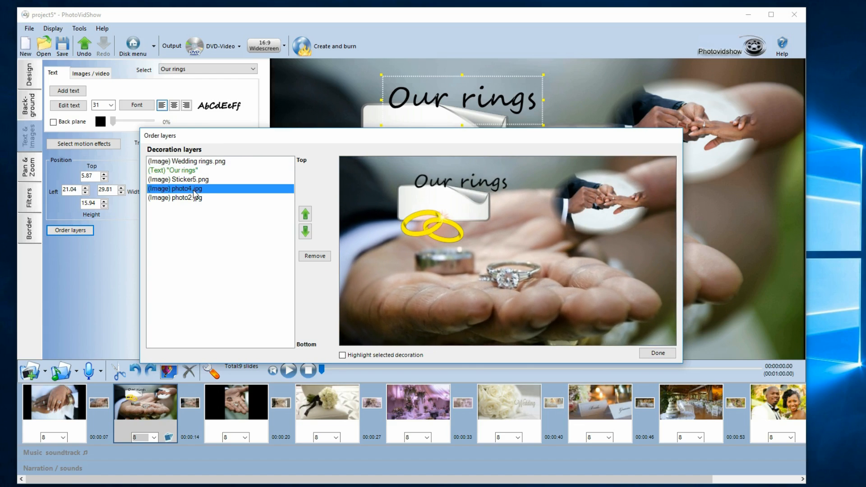
Briefly highlight the photo4.jpg layer in the preview, and raise the "Our rings" text to the top of the layer order
click(343, 355)
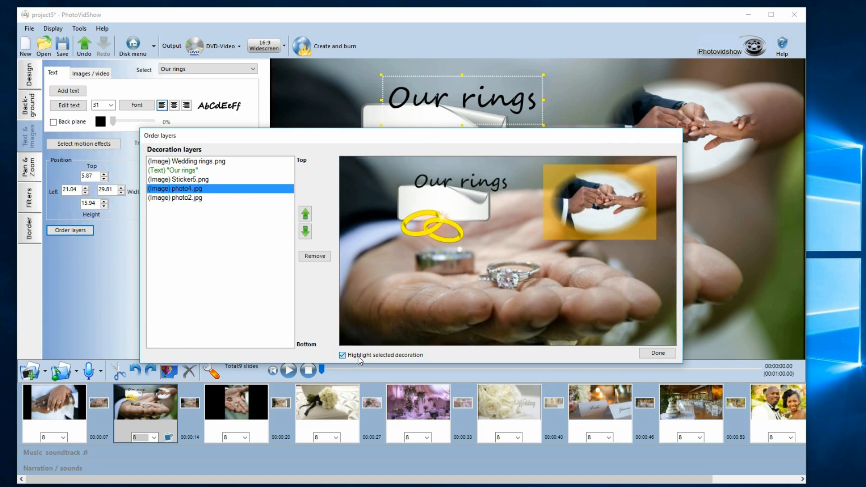
click(360, 356)
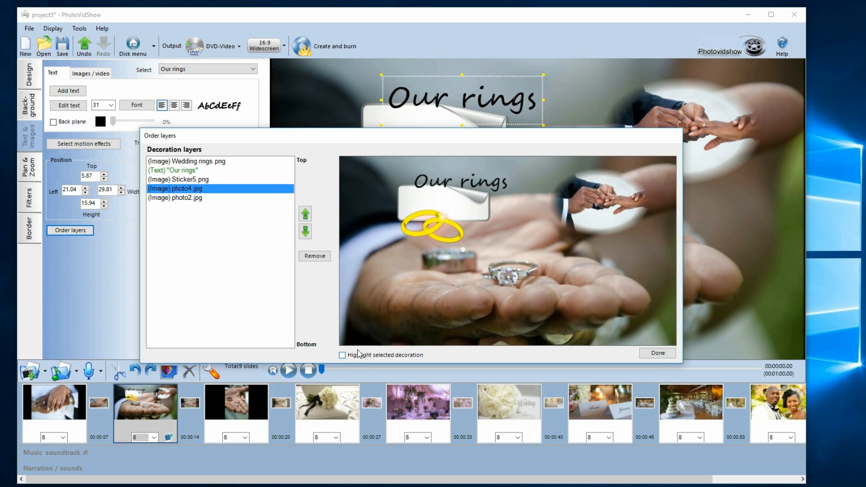
click(188, 171)
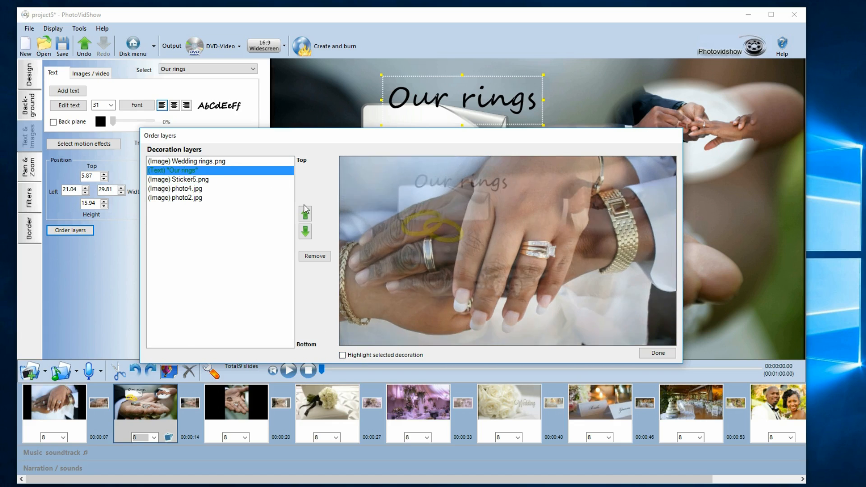
click(305, 215)
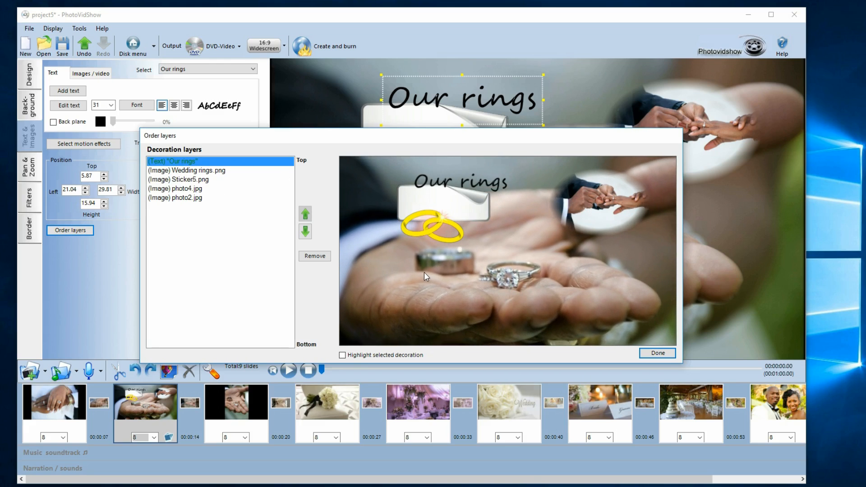
click(659, 354)
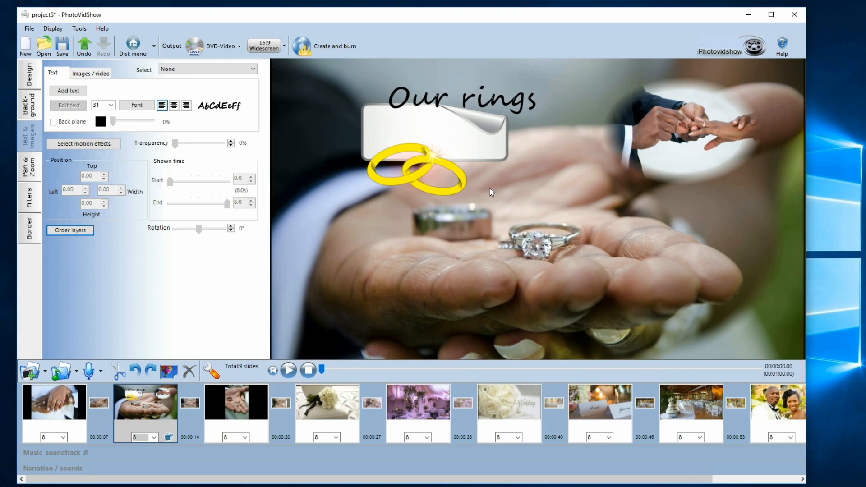
Move the Sticker5.png label to about 12.3 left and 6.2 top, enlarge it to about 36.7 wide, and place the "Our rings" caption on it
click(427, 135)
mouse_move(426, 135)
mouse_down()
mouse_move(415, 134)
mouse_move(435, 136)
mouse_up()
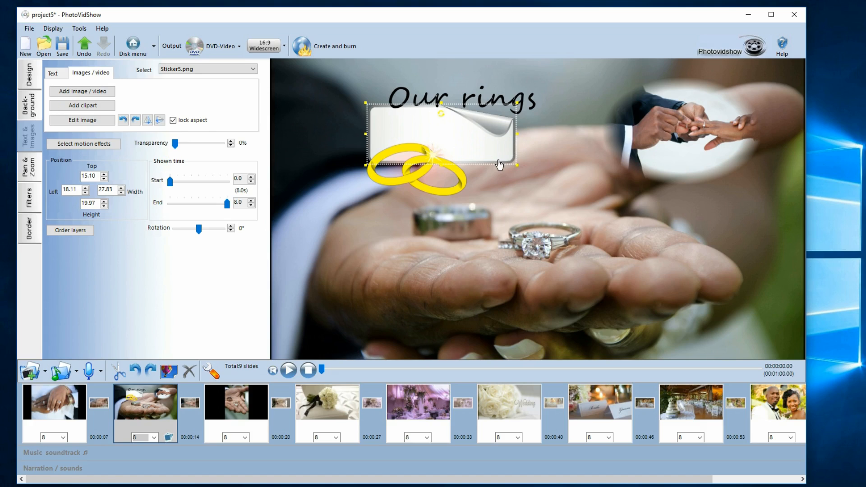
drag(436, 133, 404, 107)
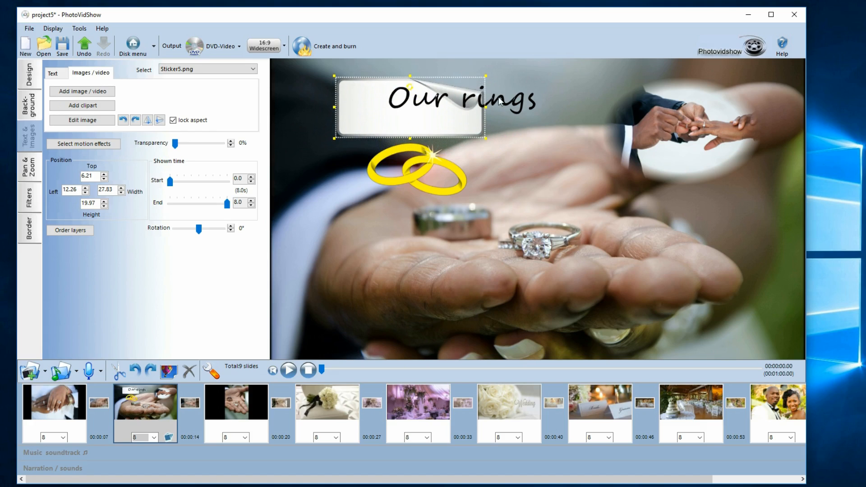
drag(510, 105, 533, 158)
click(441, 130)
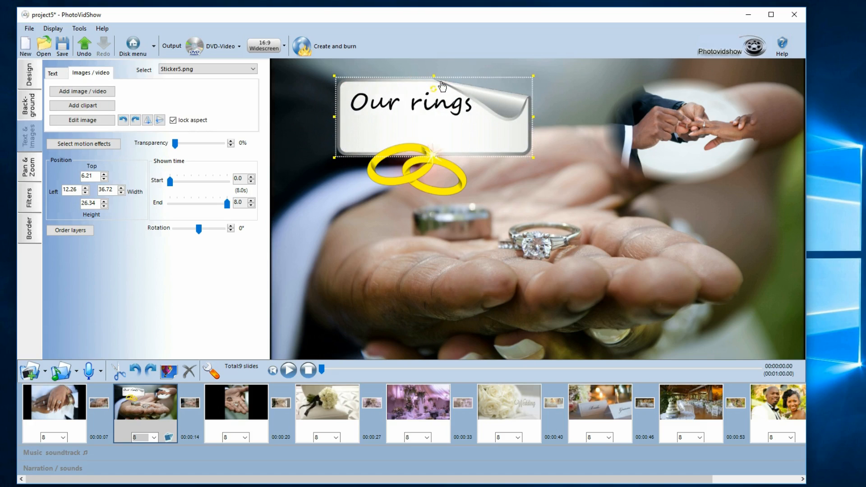
Flip the sticker horizontally, shrink it to about 31.2 by 22.4, and shift the caption away from the folded corner
click(147, 120)
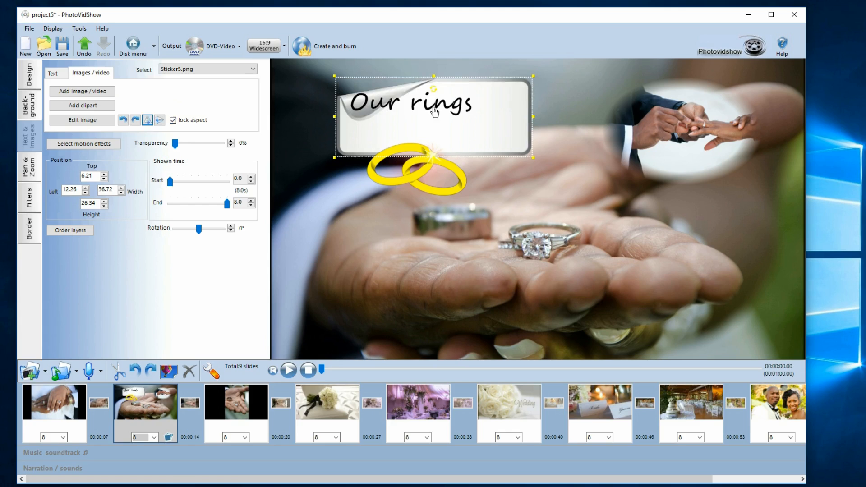
drag(534, 157, 502, 145)
drag(434, 104, 452, 114)
Shrink the wedding rings clipart into the sticker's lower-left corner and reduce the "Our rings" caption to font size 21
click(452, 188)
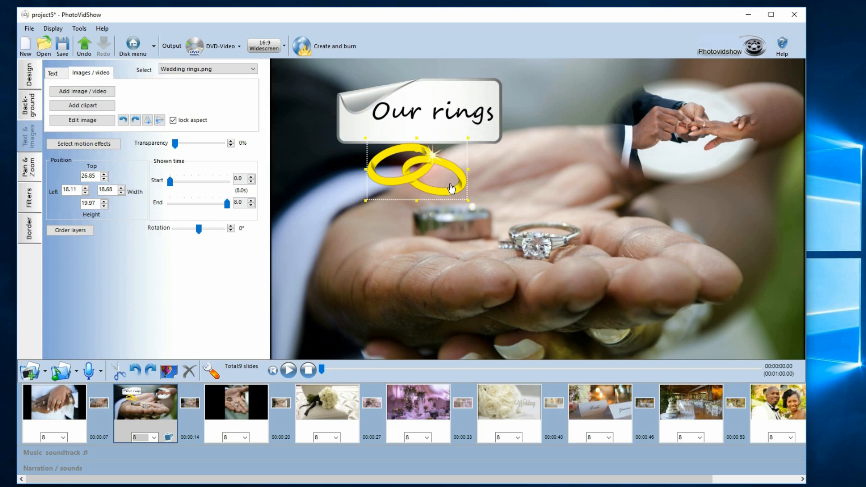
drag(469, 201, 363, 129)
click(451, 113)
drag(497, 132, 476, 126)
drag(462, 123, 470, 123)
Nudge the masked photo4.jpg slightly up and to the right, and check the whole slide in the Design view
click(546, 100)
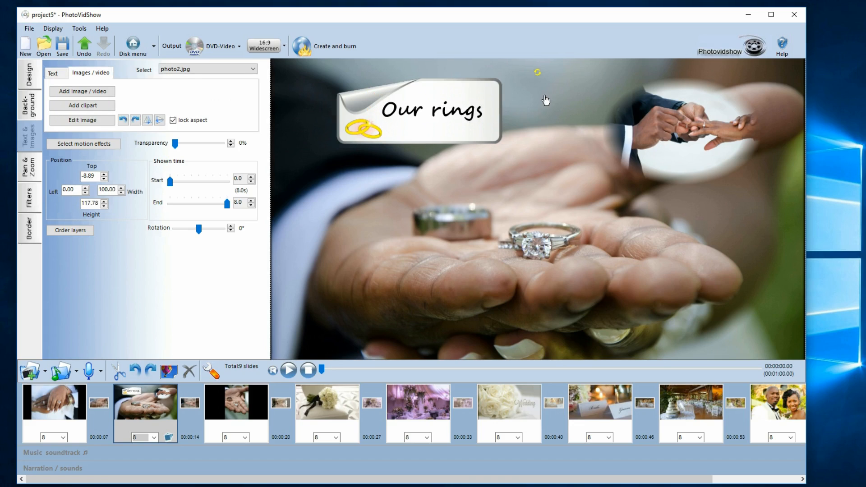
drag(702, 135, 705, 131)
click(579, 220)
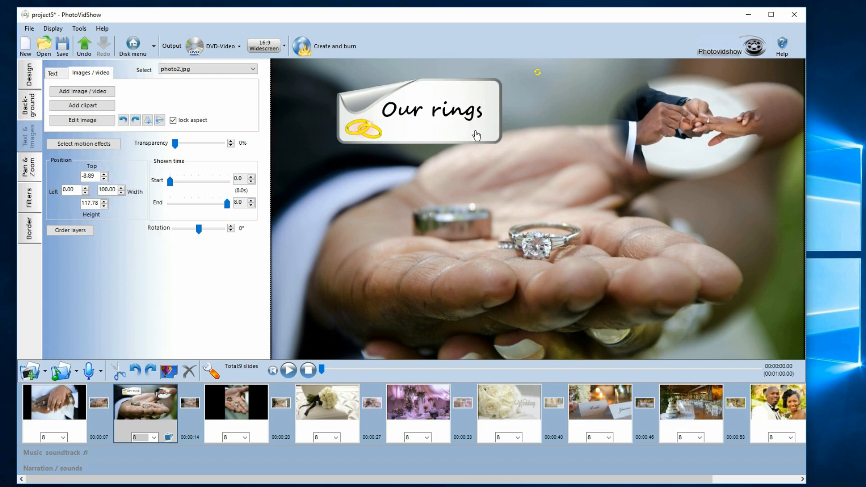
click(24, 75)
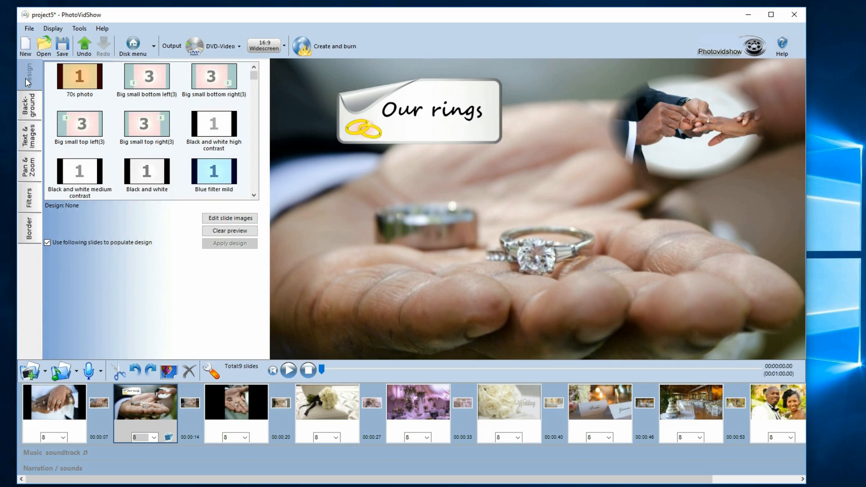
click(27, 135)
Enlarge the sticker to about 39.9 by 28.5 and the "Our rings" caption to font size 25
click(432, 134)
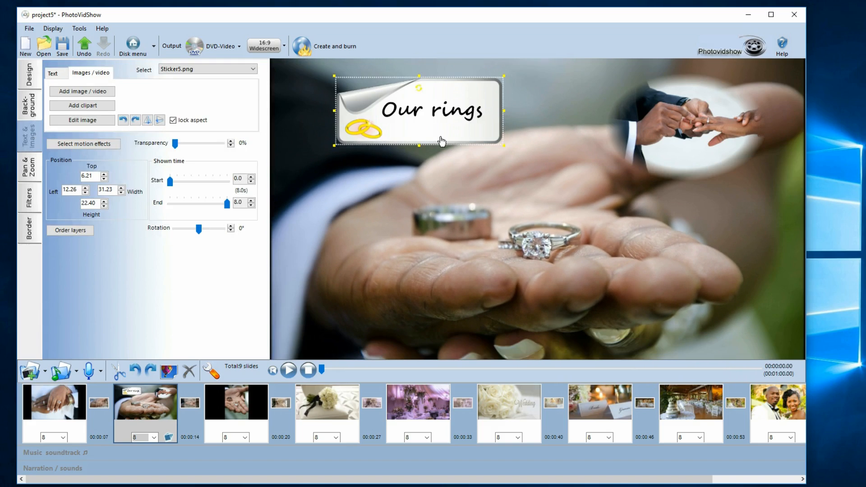
drag(494, 148, 537, 162)
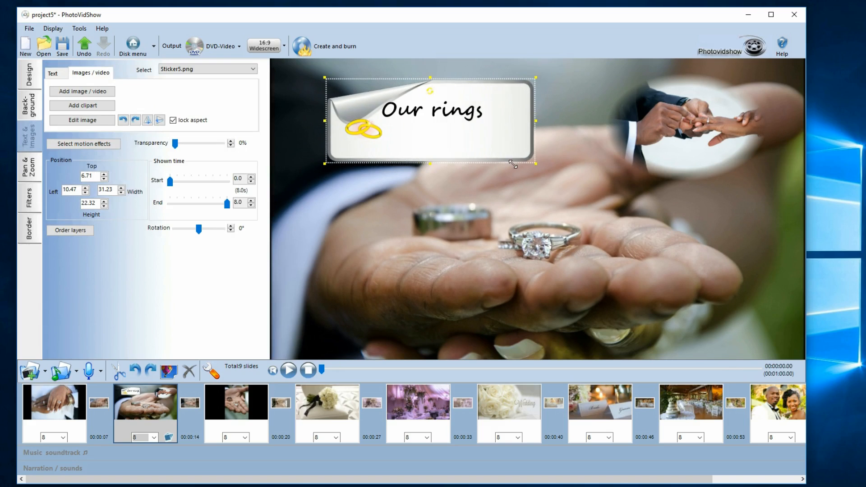
click(452, 115)
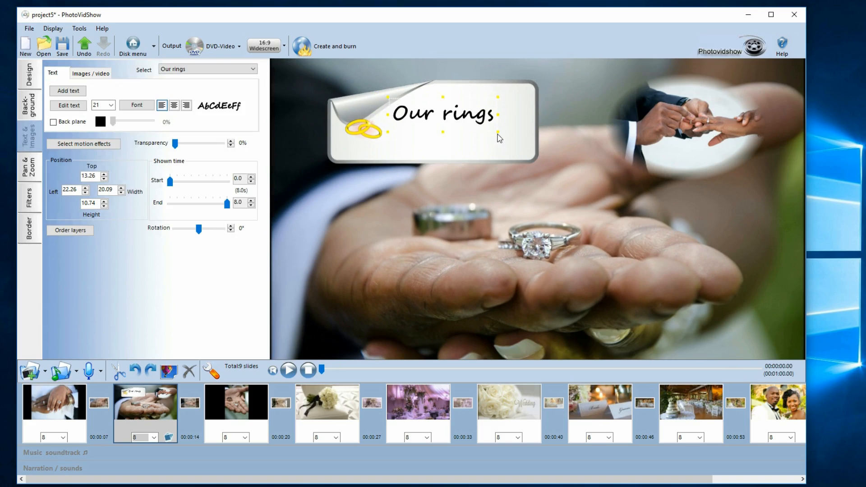
drag(499, 132, 524, 142)
Make the sticker, the "Our rings" caption and the wedding rings clipart about 25% transparent, nudging the rings down slightly
click(231, 140)
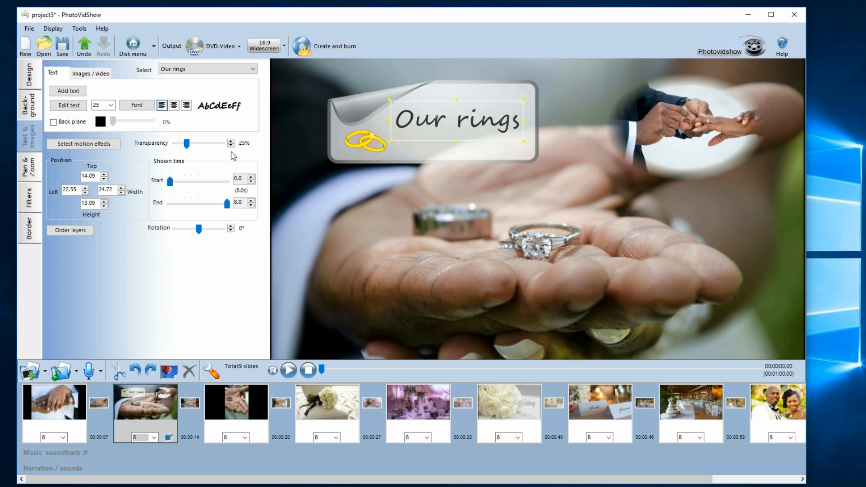
click(361, 144)
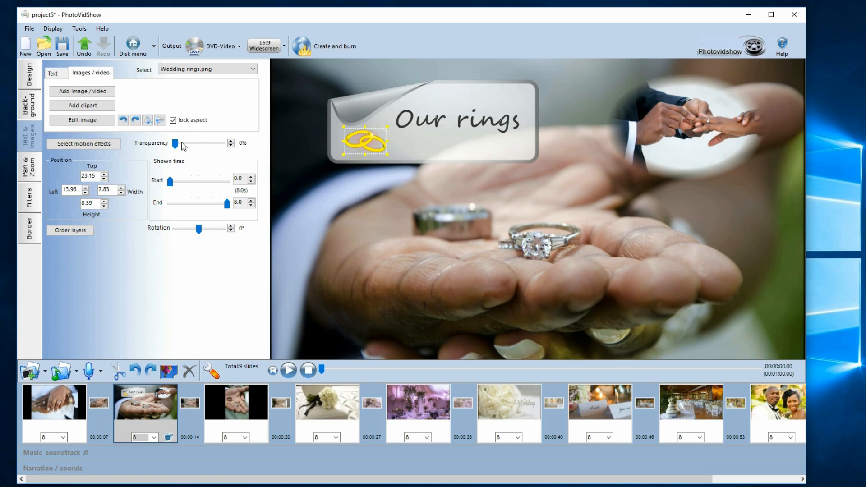
drag(178, 143, 185, 144)
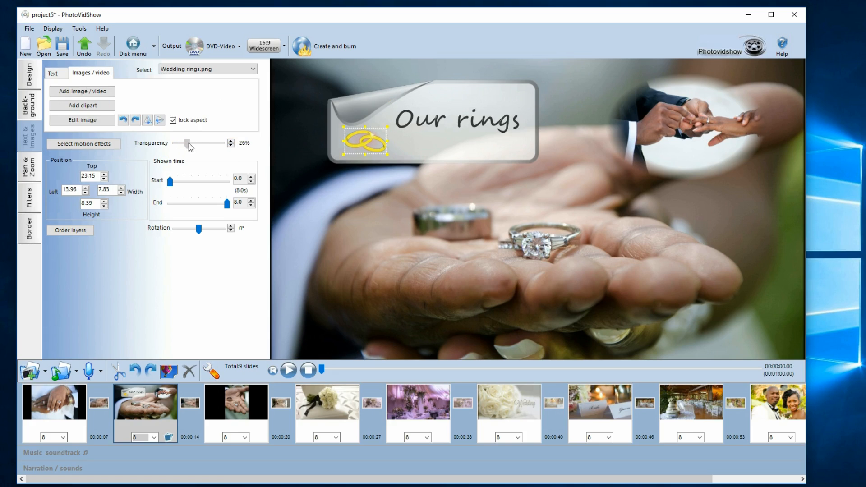
Set the transparency of the masked photo4.jpg to 14%
click(613, 135)
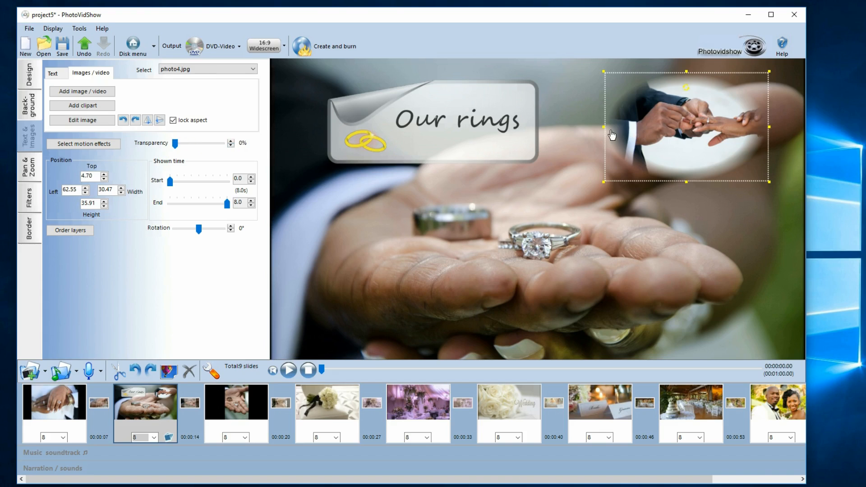
drag(181, 142, 186, 144)
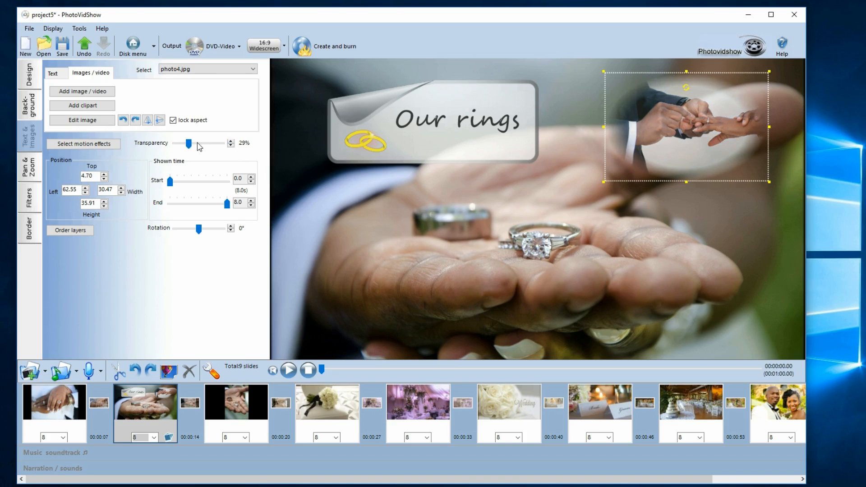
drag(189, 143, 175, 149)
click(644, 322)
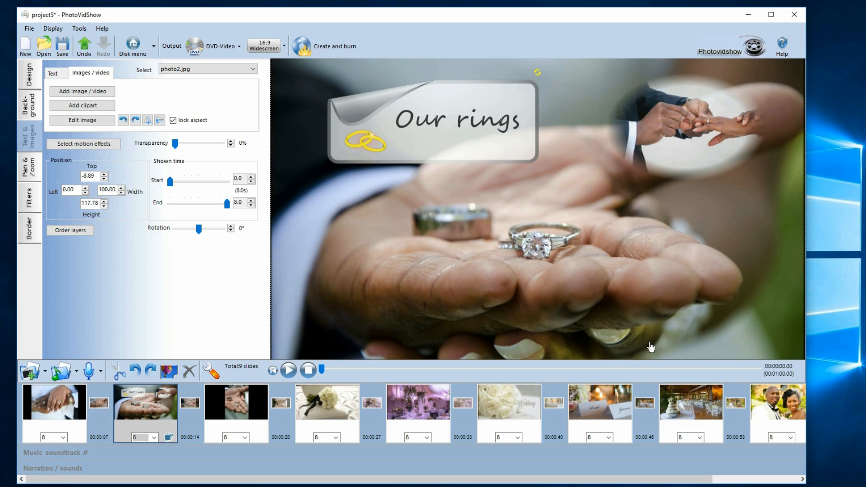
Check the slide in the Design view, and enlarge photo4.jpg to about 40.6 by 47.8 at about 56.1 left and 4.0 top
click(30, 75)
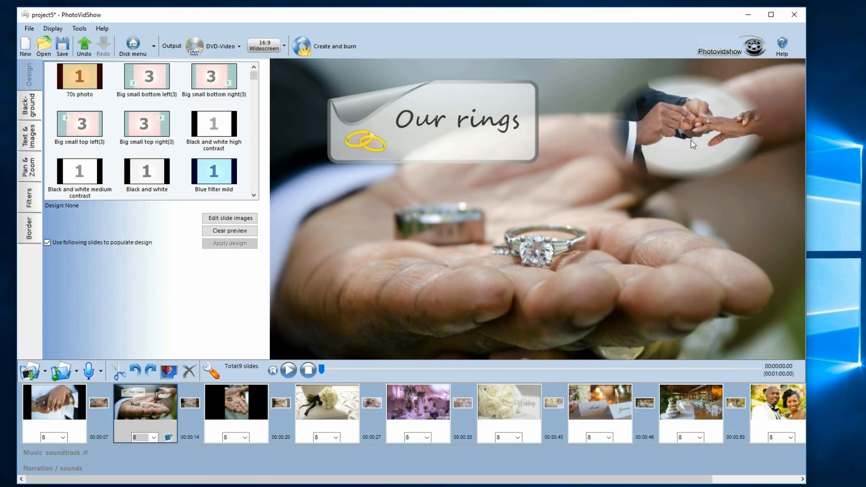
click(30, 135)
drag(700, 165, 670, 157)
mouse_move(740, 176)
mouse_down()
mouse_move(792, 211)
mouse_move(736, 188)
mouse_up()
Move the sticker to about 7.3 left and 5.7 top, shrink it slightly, and reposition the caption and rings clipart on it
drag(513, 154, 497, 152)
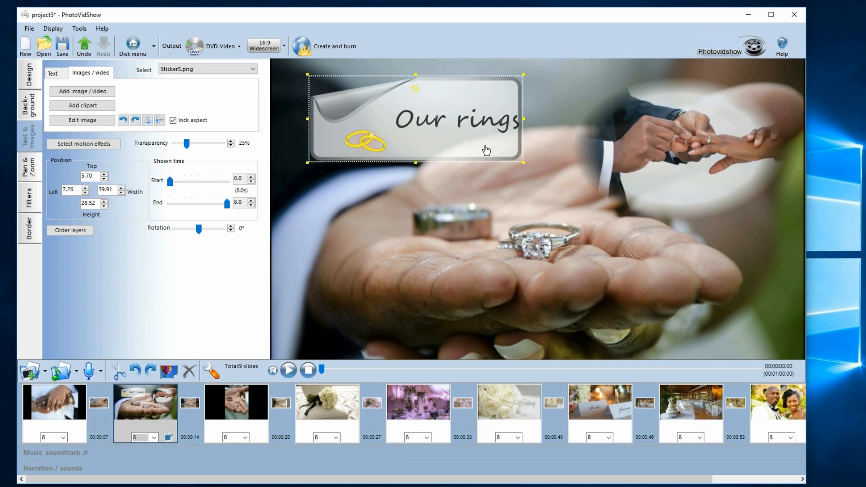
click(448, 123)
click(510, 152)
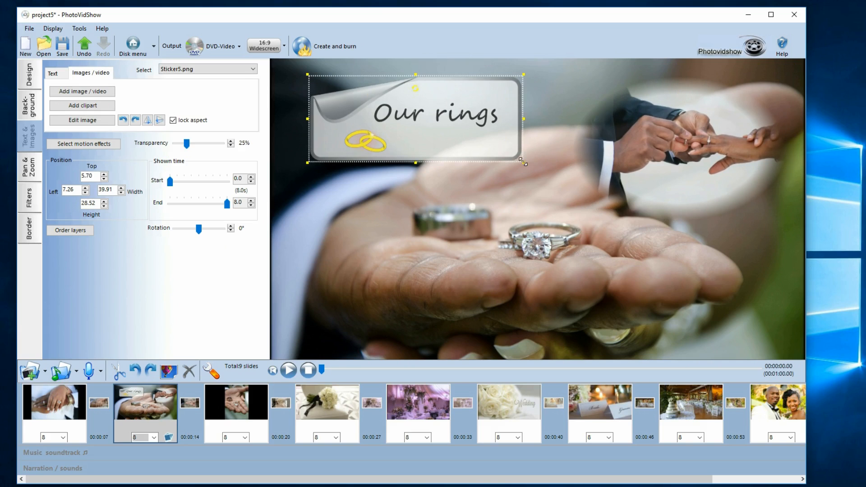
drag(521, 161, 504, 152)
click(366, 137)
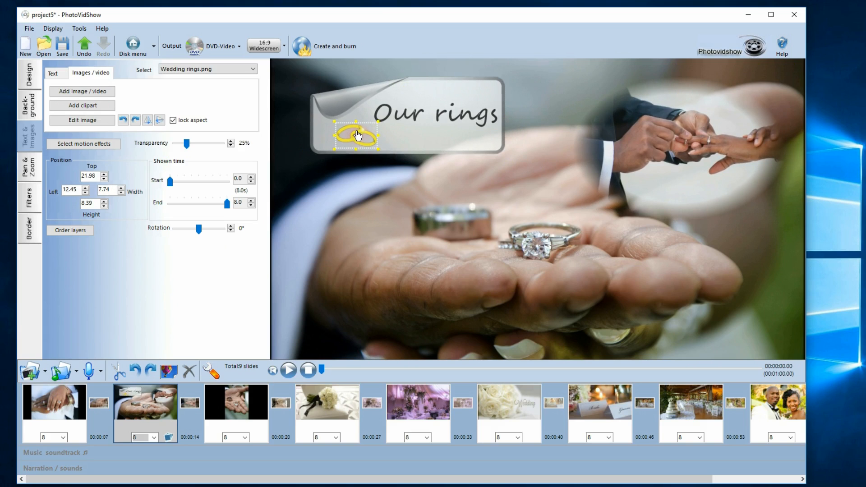
Check the slide in the Design view, and inspect the settings of photo4.jpg and the background photo2.jpg
click(33, 80)
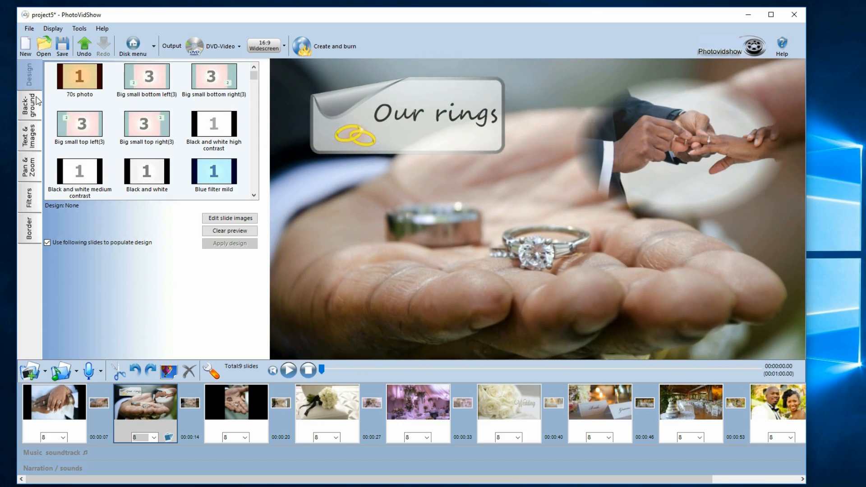
click(28, 134)
click(654, 158)
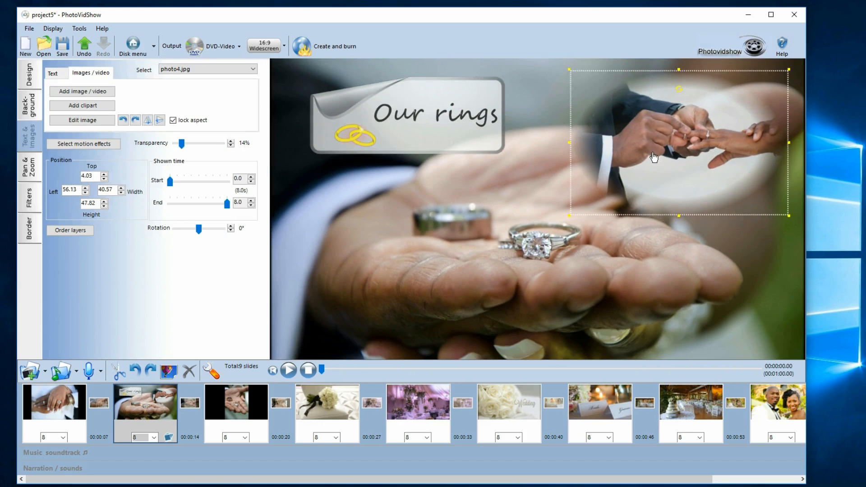
click(702, 261)
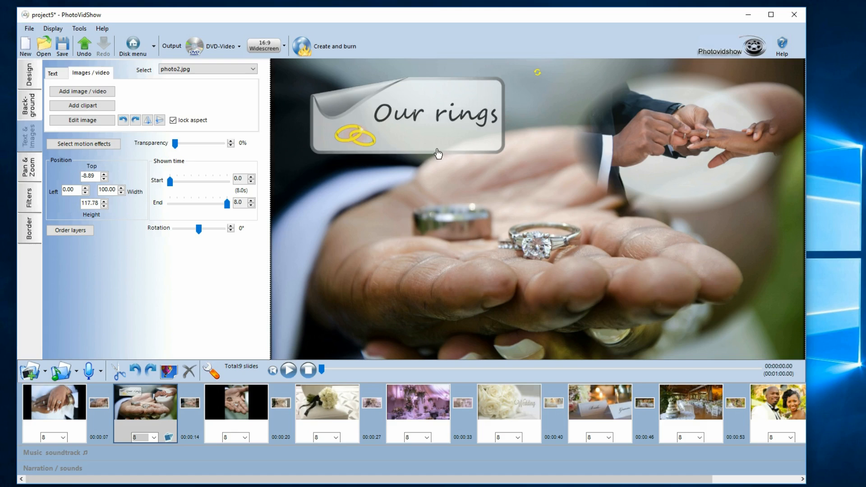
Open the wedding rings clipart for image editing and make it monotone
click(356, 134)
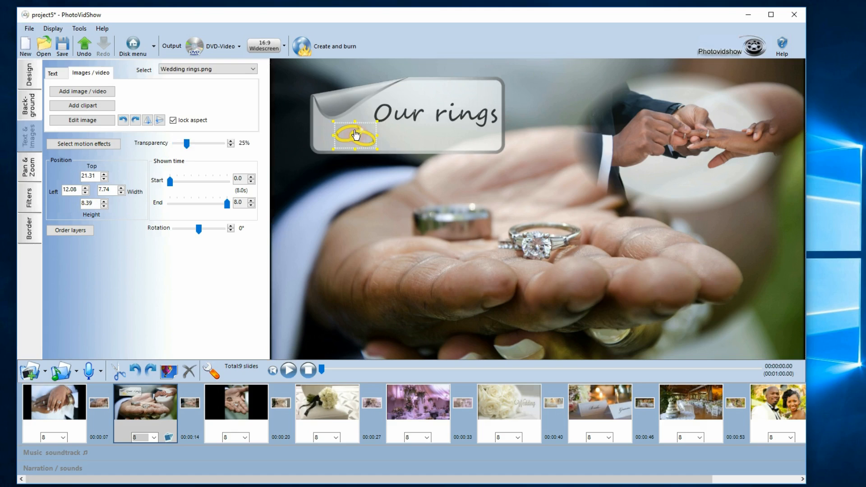
right_click(359, 136)
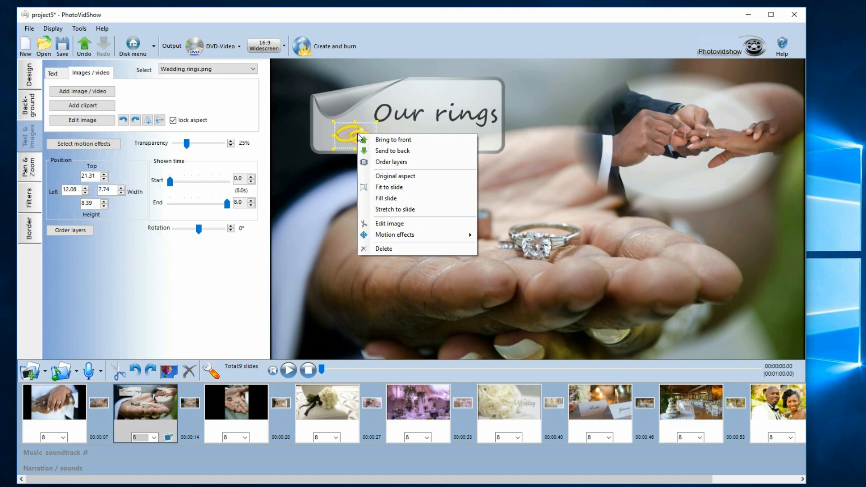
click(394, 225)
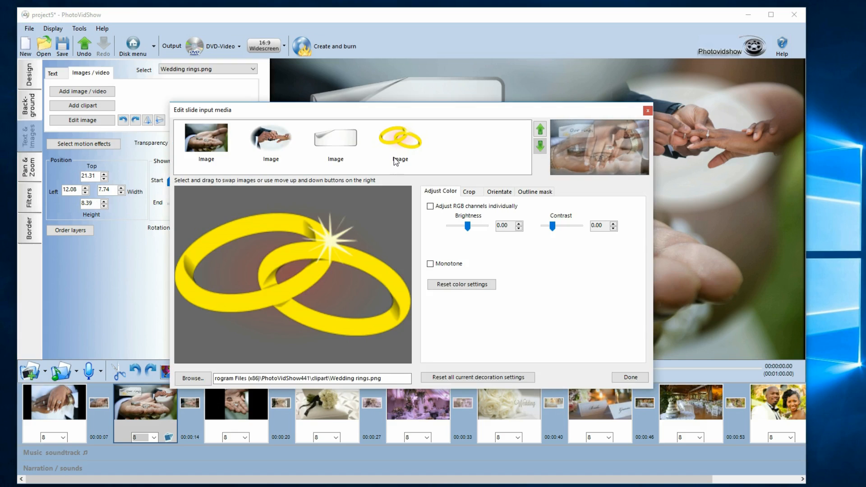
click(400, 134)
click(321, 134)
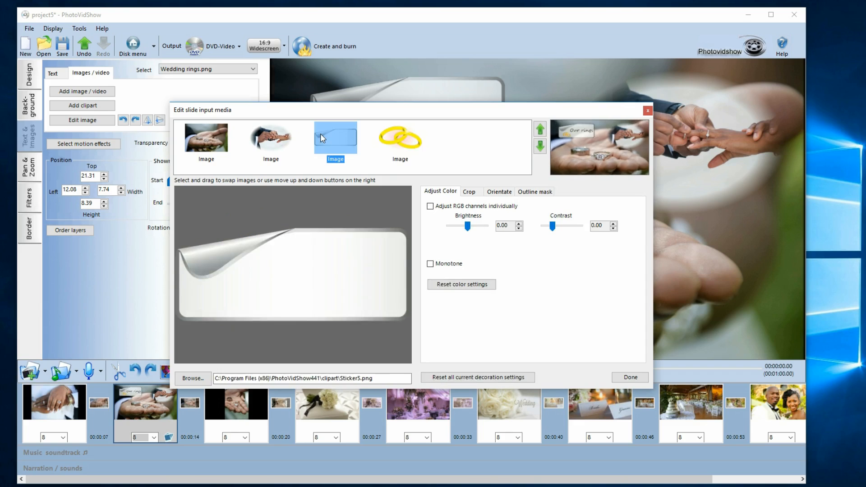
click(385, 140)
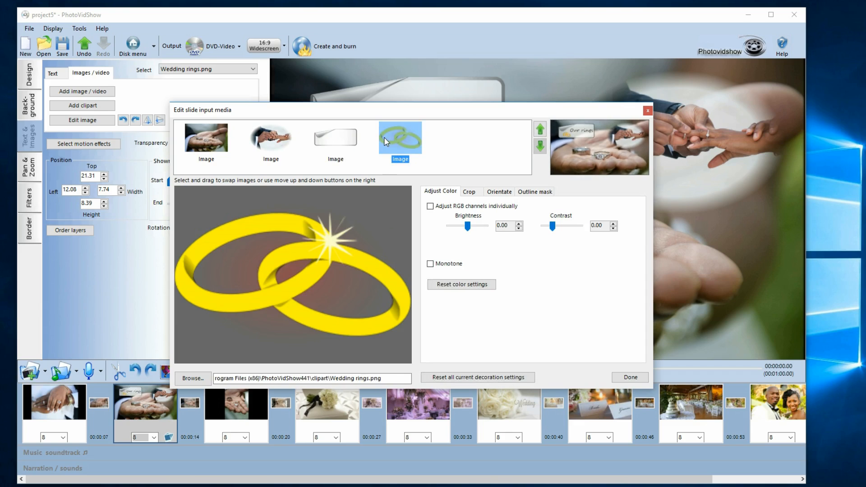
click(445, 267)
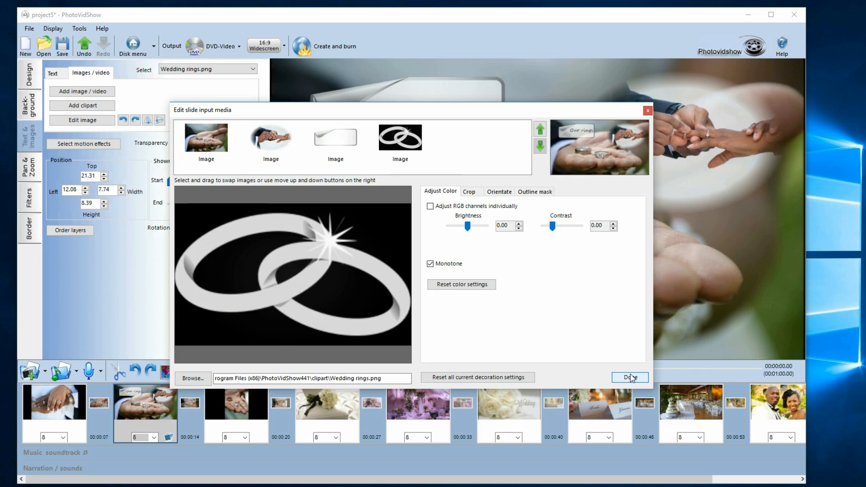
Apply the clipart edit, and shorten the sticker to about 20.8 high with the caption and rings clipart repositioned on it
click(631, 377)
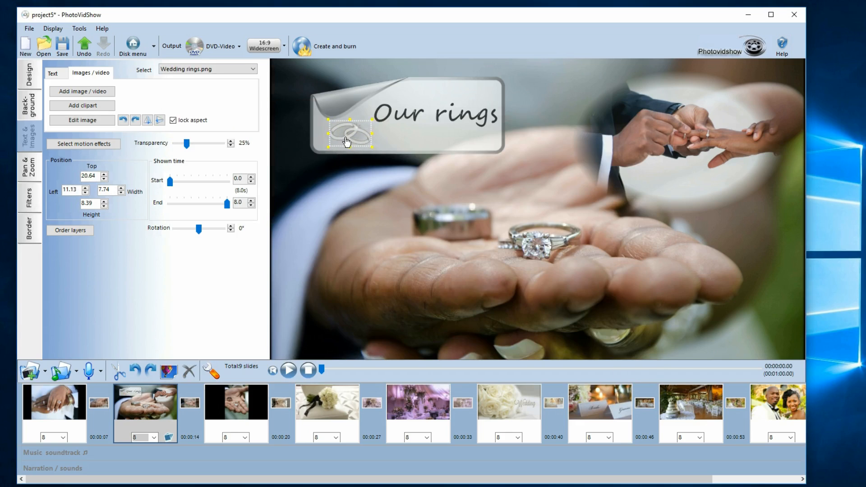
click(442, 142)
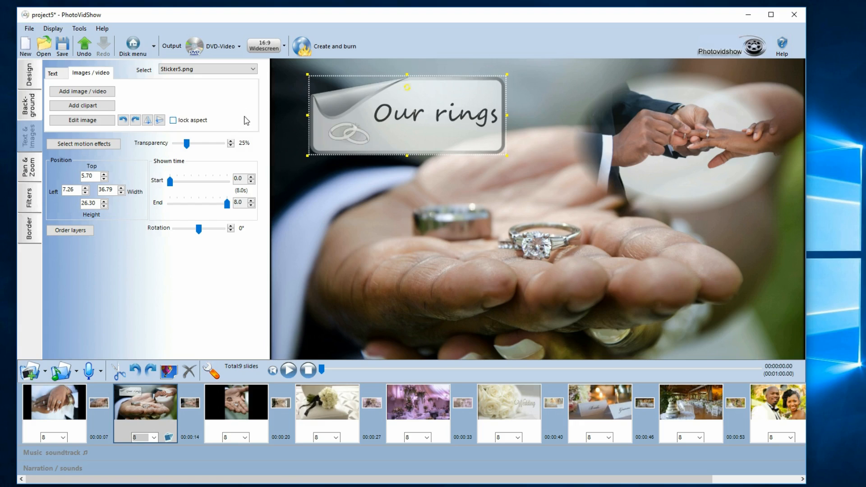
drag(407, 73, 407, 92)
click(421, 120)
drag(421, 121, 418, 132)
drag(346, 140, 343, 144)
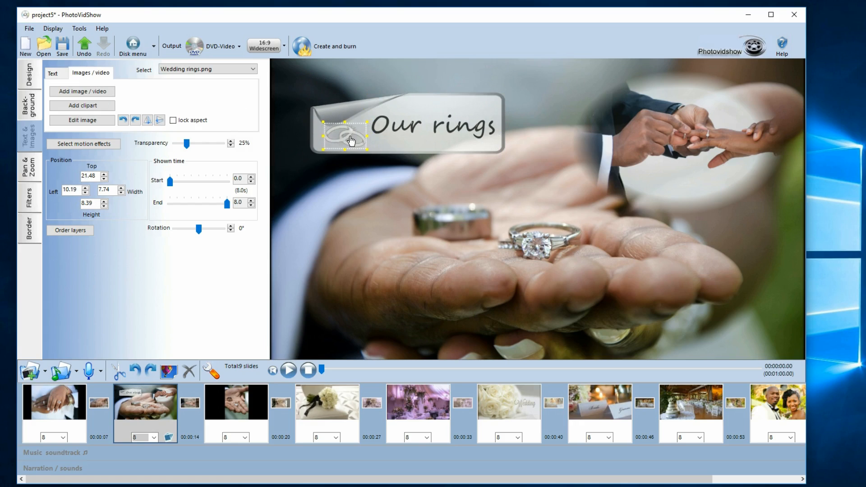
click(430, 74)
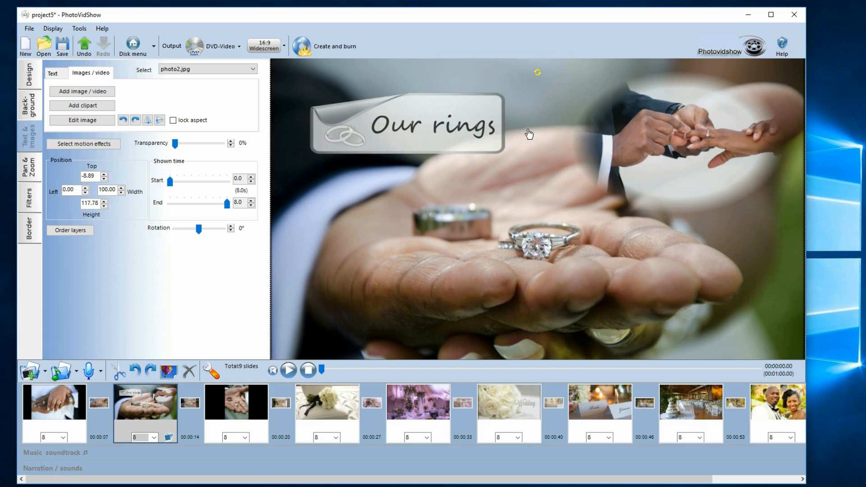
Set the sticker's shown time to start at 2.5 and end at 6.5 seconds, previewing the slide in the Design view before and after
click(23, 75)
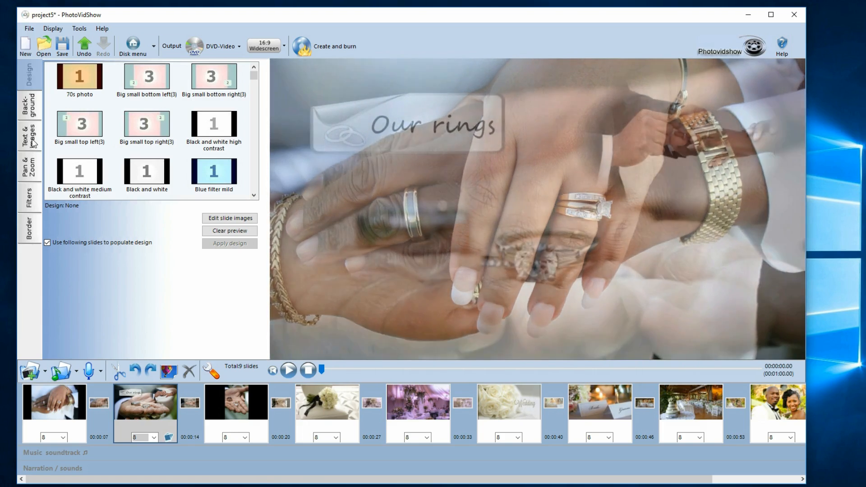
click(32, 141)
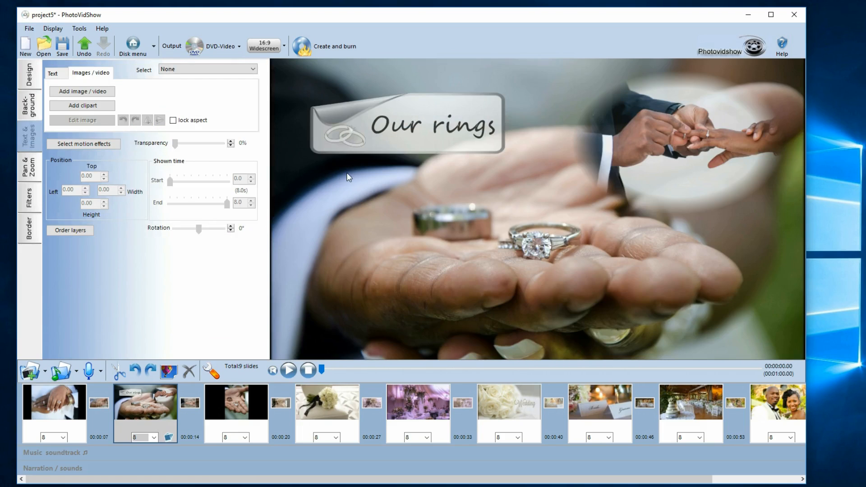
click(403, 104)
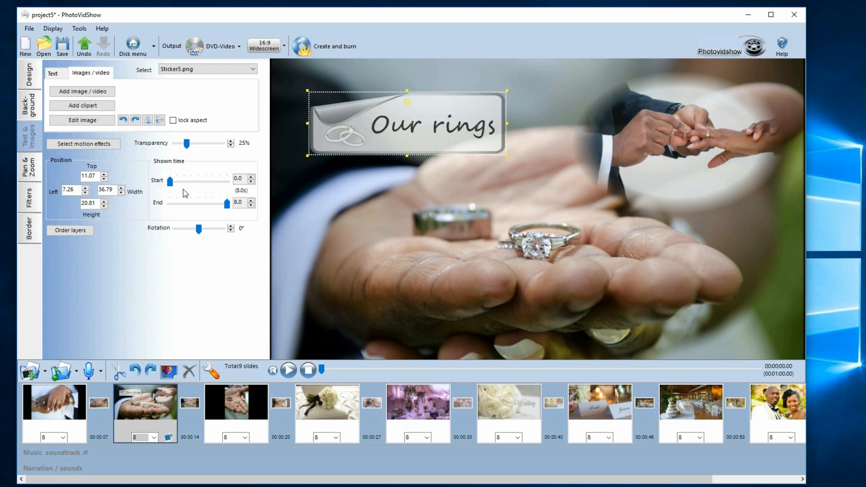
drag(170, 181, 182, 185)
drag(230, 208, 227, 205)
click(32, 79)
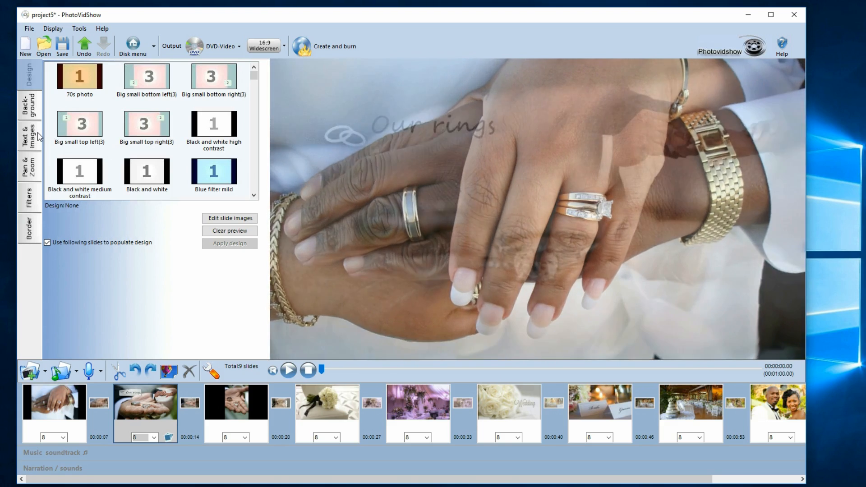
click(37, 134)
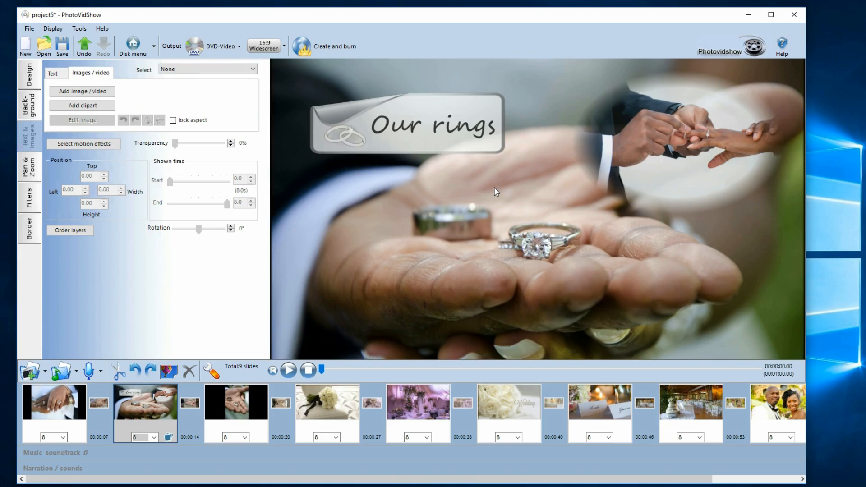
Give the sticker a fade in and out motion effect, and preview the slide in the Design view
right_click(428, 108)
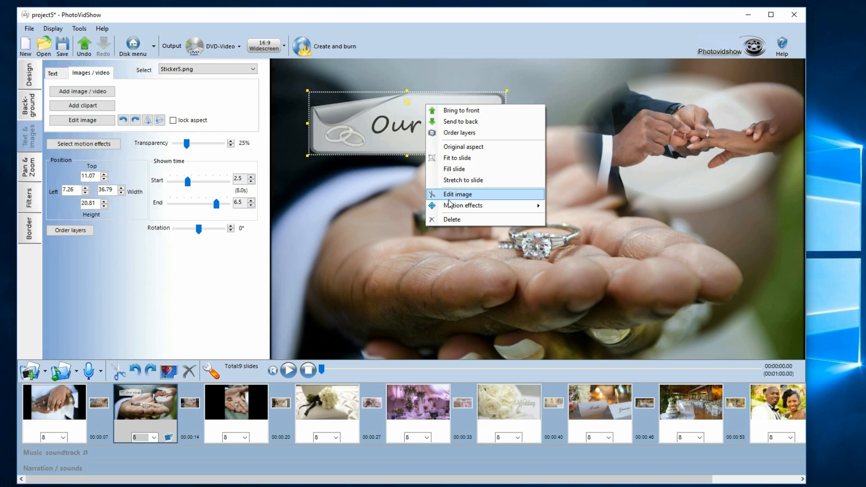
mouse_move(453, 209)
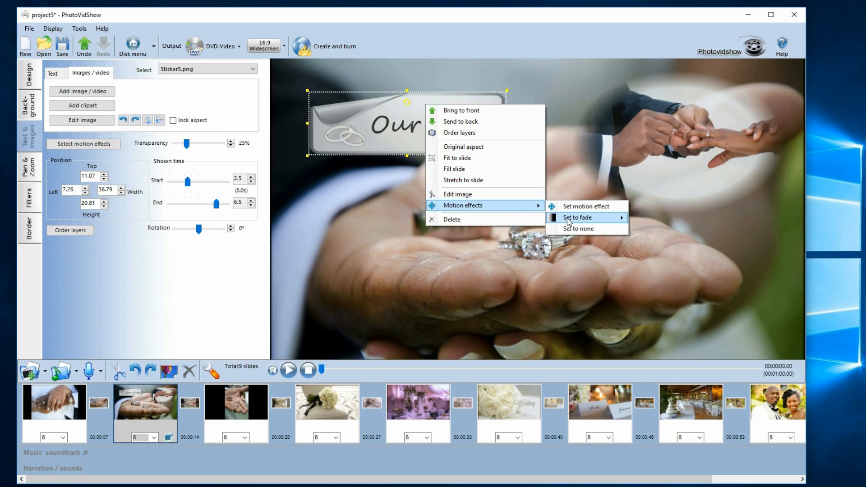
mouse_move(568, 221)
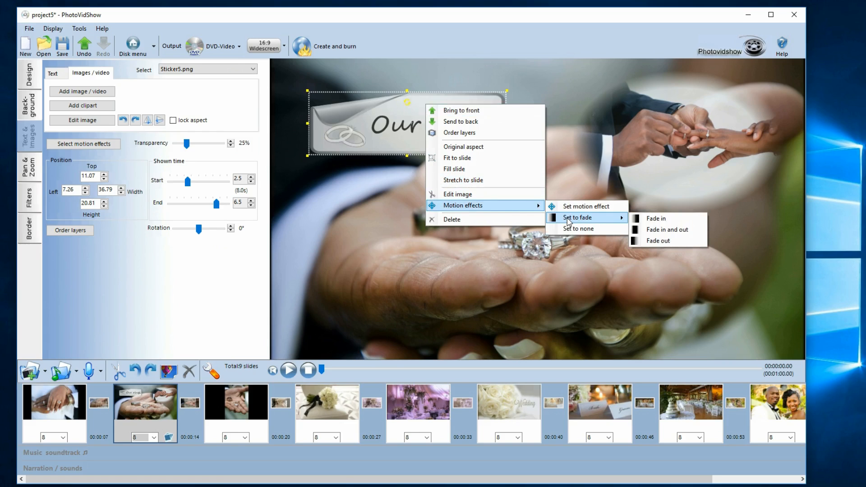
click(661, 231)
click(20, 72)
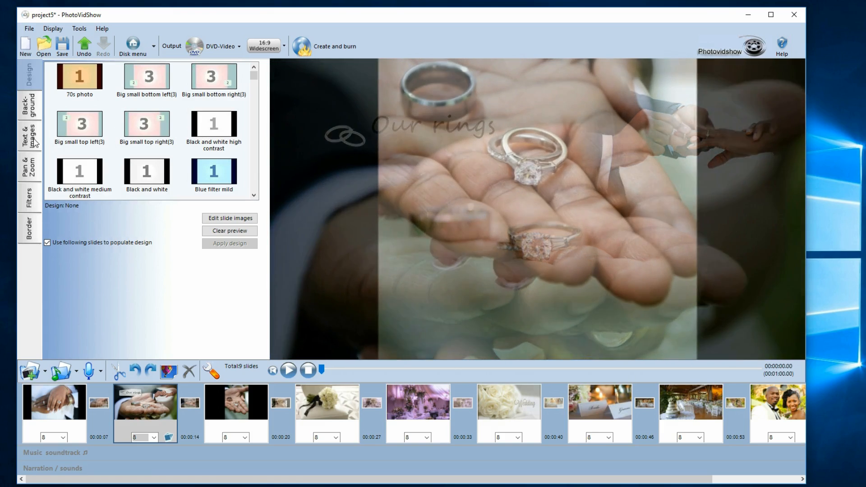
click(35, 142)
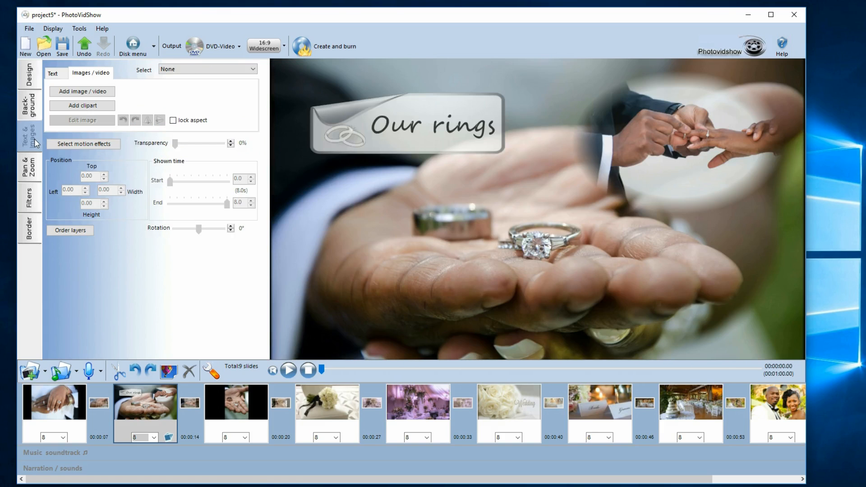
Set the wedding rings clipart's shown time to start at 2.5 and end at 6.5 seconds
click(341, 142)
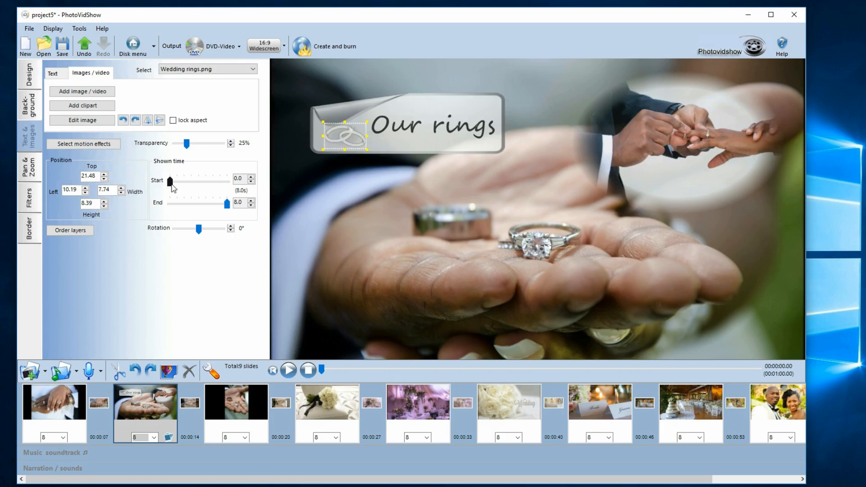
drag(173, 189, 183, 189)
drag(188, 189, 215, 206)
Give the wedding rings clipart a fade in and out motion effect
click(397, 125)
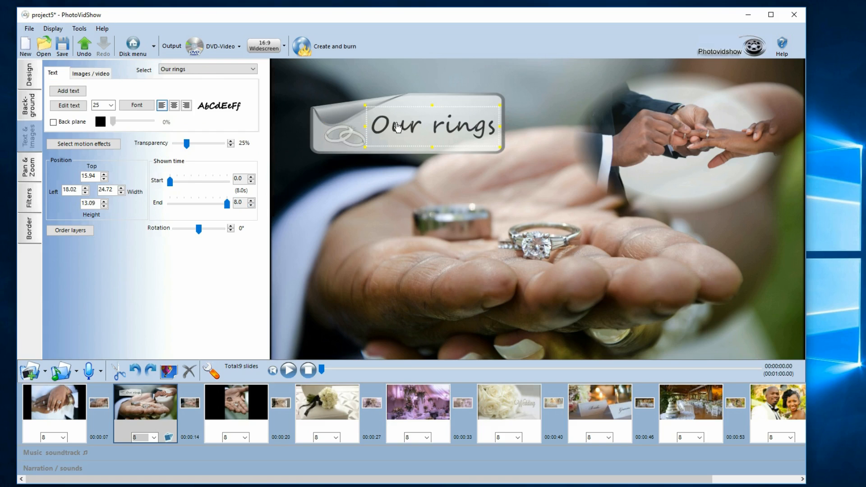
click(338, 147)
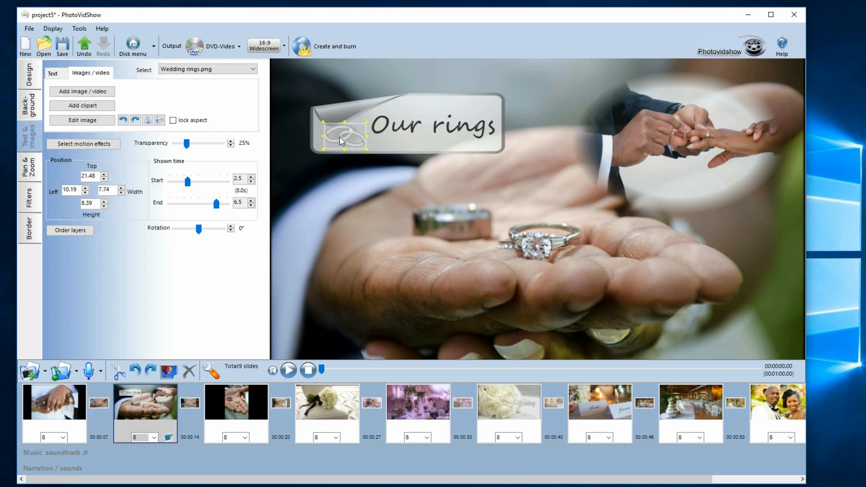
right_click(339, 137)
mouse_move(397, 239)
mouse_move(498, 252)
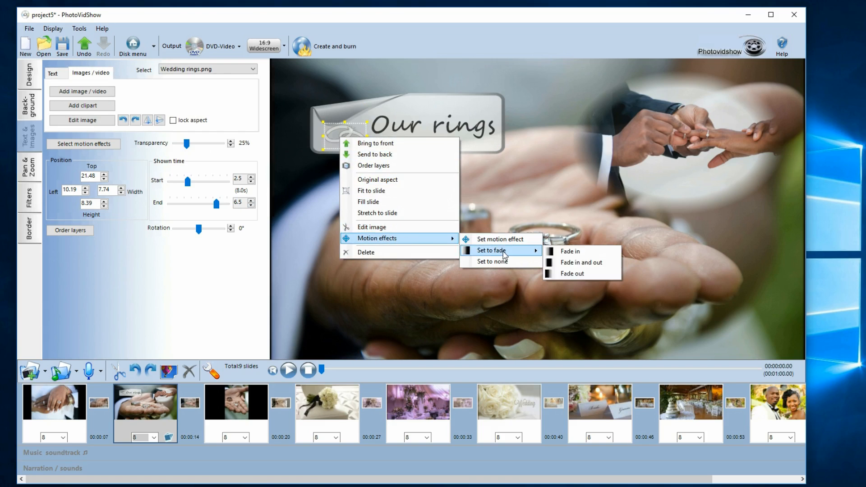
click(552, 257)
Set the "Our rings" caption's shown time to start at 2.5 and end at 6.5 seconds
click(437, 130)
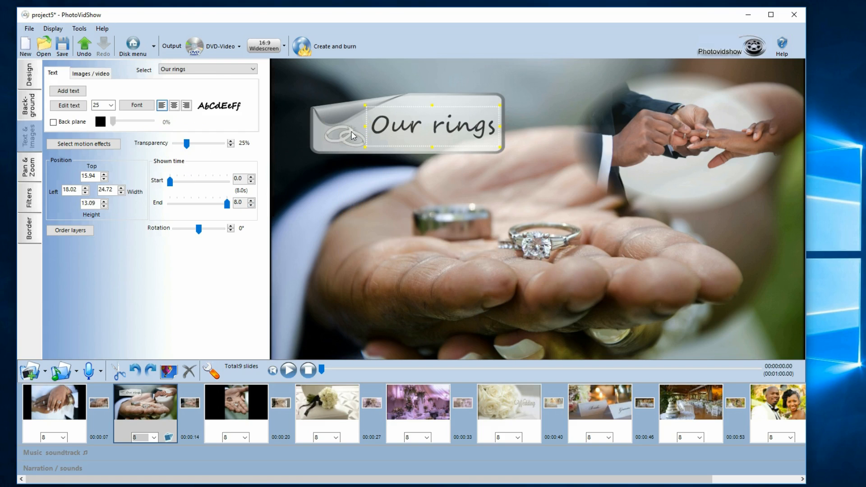
drag(173, 183, 181, 184)
drag(228, 207, 209, 208)
click(251, 206)
Give the "Our rings" caption a fade in and out motion effect
right_click(437, 126)
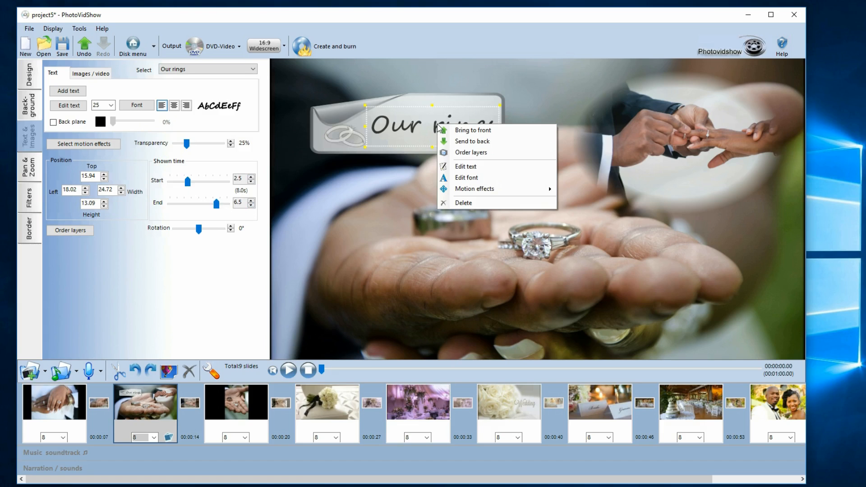
mouse_move(479, 189)
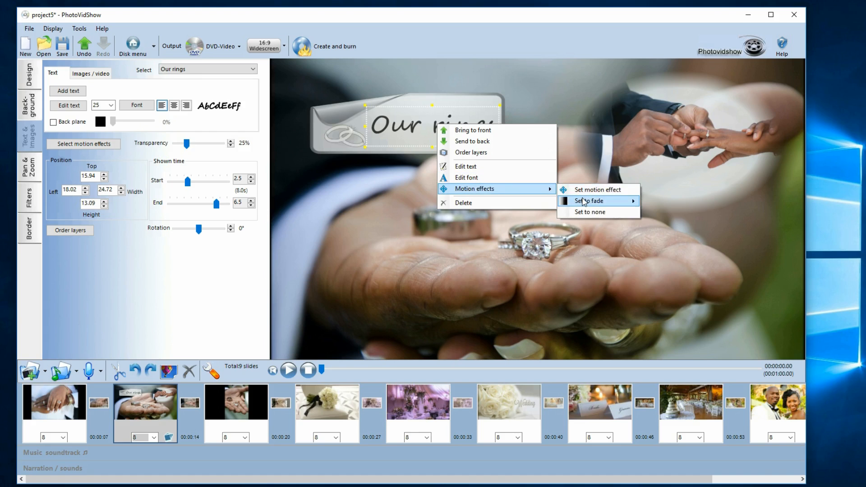
mouse_move(584, 201)
click(660, 212)
click(545, 183)
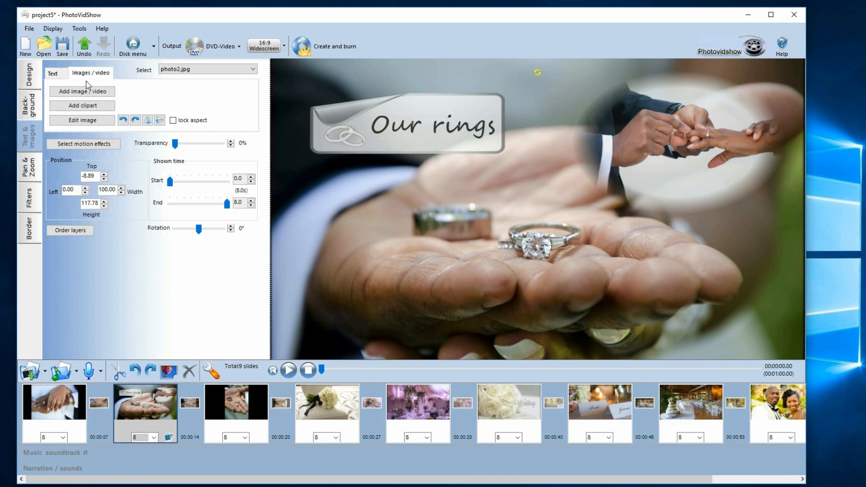
Preview the slide in the Design view, and check the settings of the caption, sticker and background photo
click(29, 75)
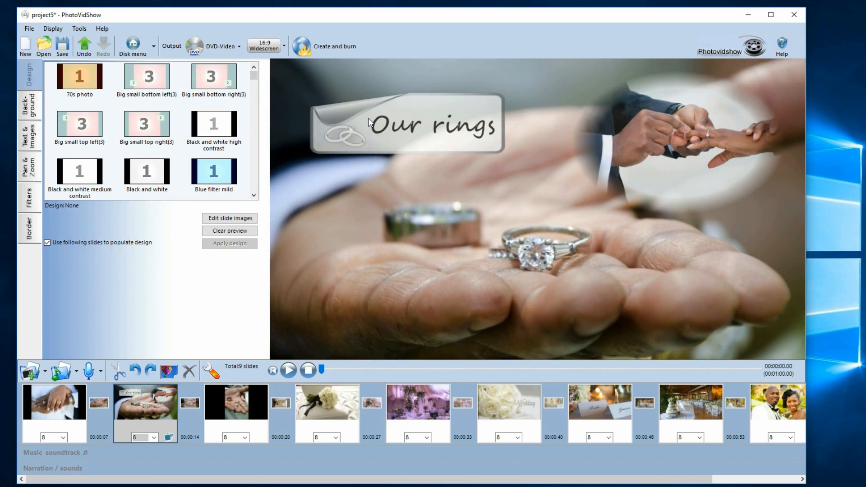
click(31, 133)
click(316, 197)
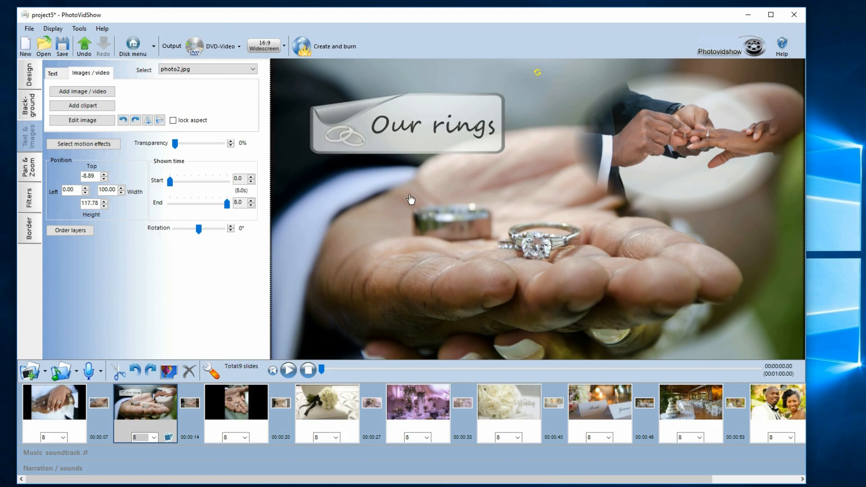
click(374, 111)
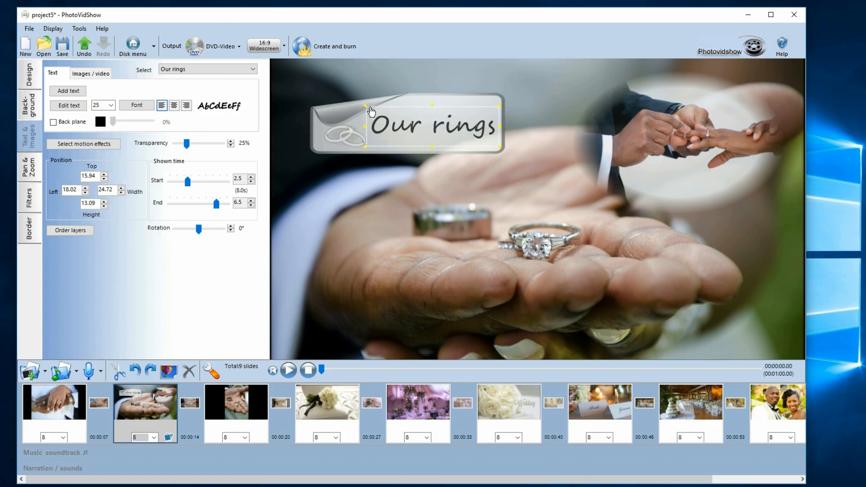
click(371, 111)
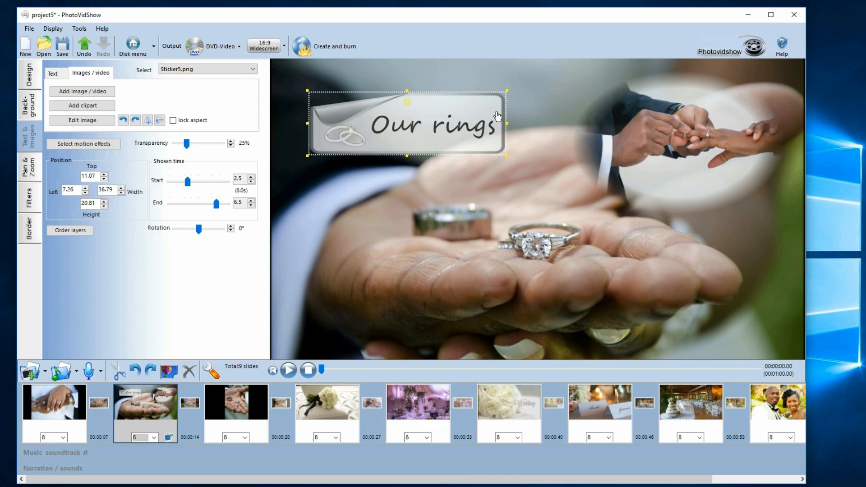
click(443, 194)
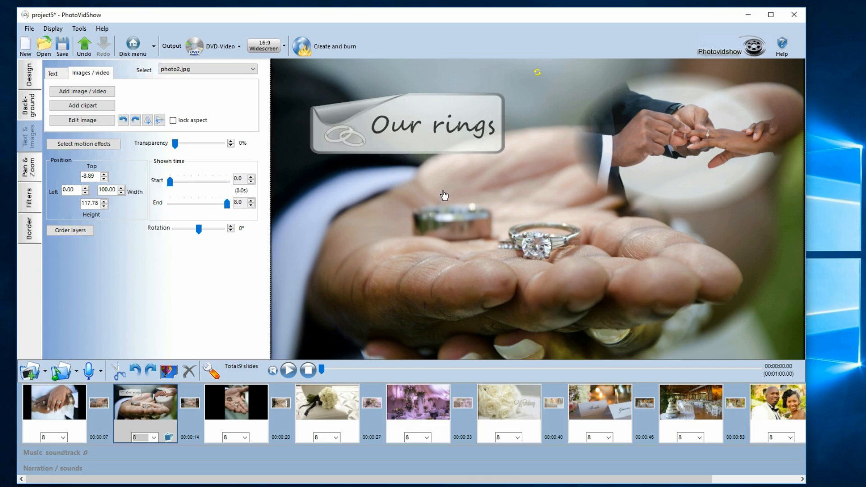